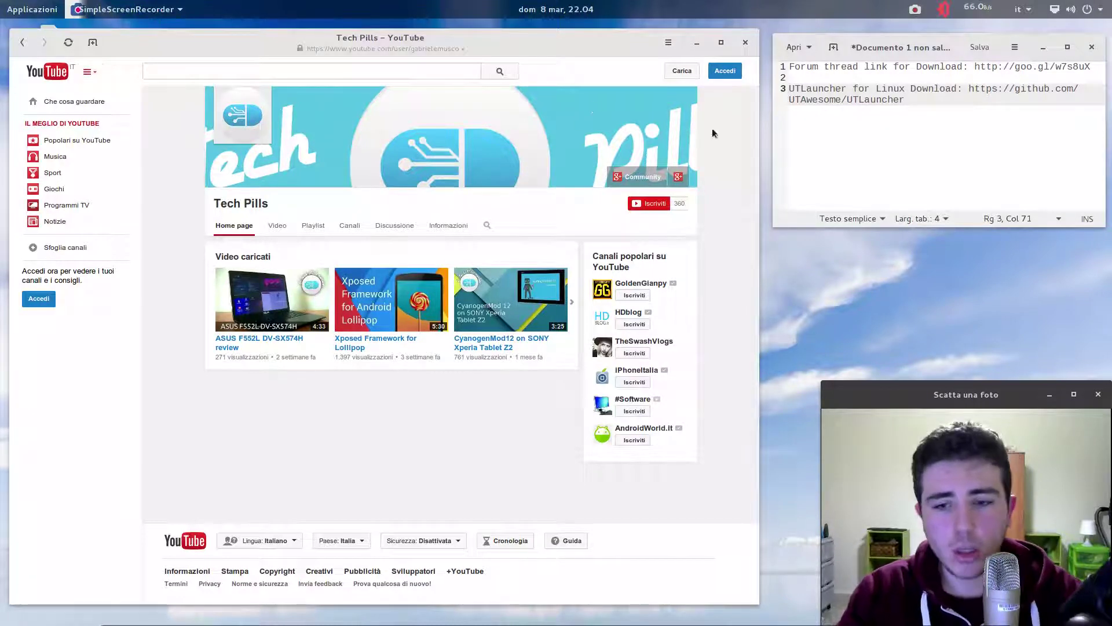
pyautogui.moveTo(975, 68); pyautogui.dragTo(1094, 68)
pyautogui.hotkey('ctrl', 'c')
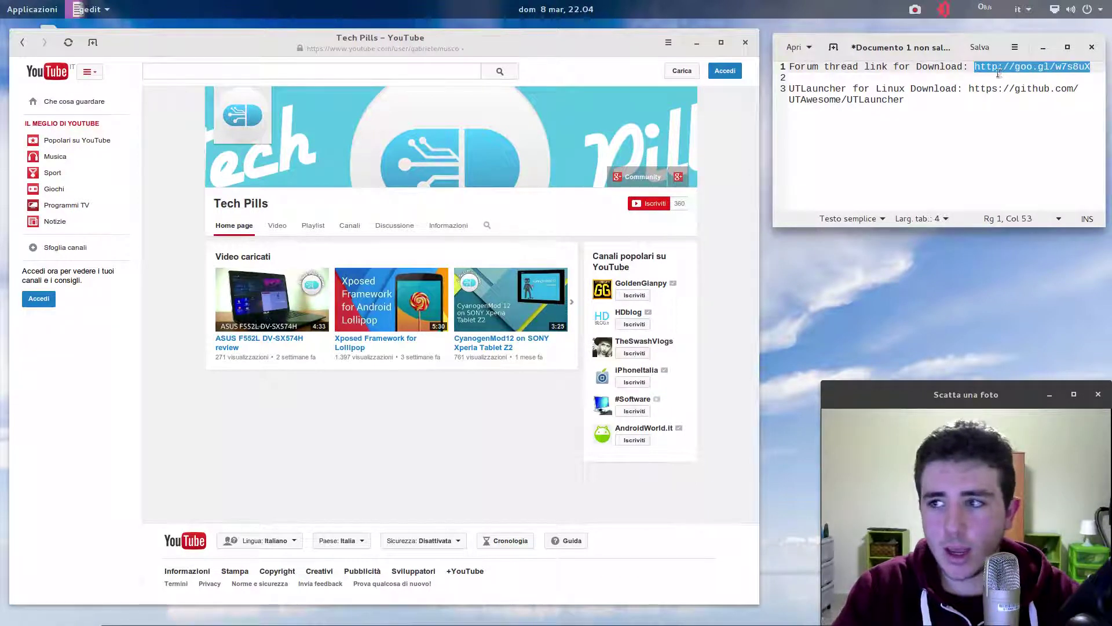
# Load the forum thread by pasting the goo.gl short link into the address bar
pyautogui.click(417, 44)
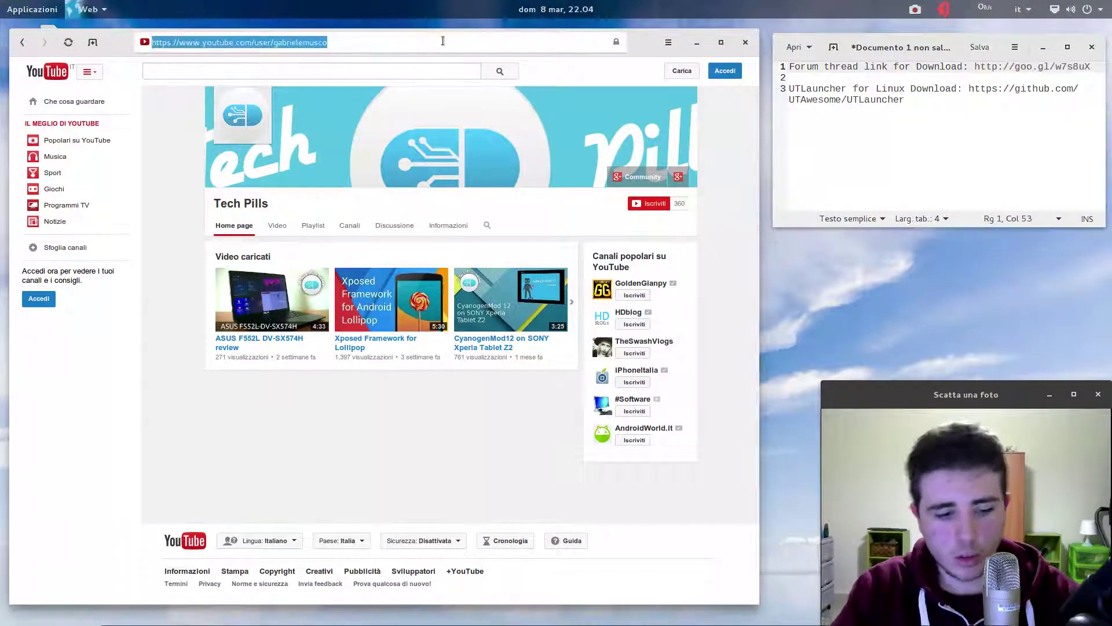
pyautogui.hotkey('ctrl', 'v')
pyautogui.press('Return')
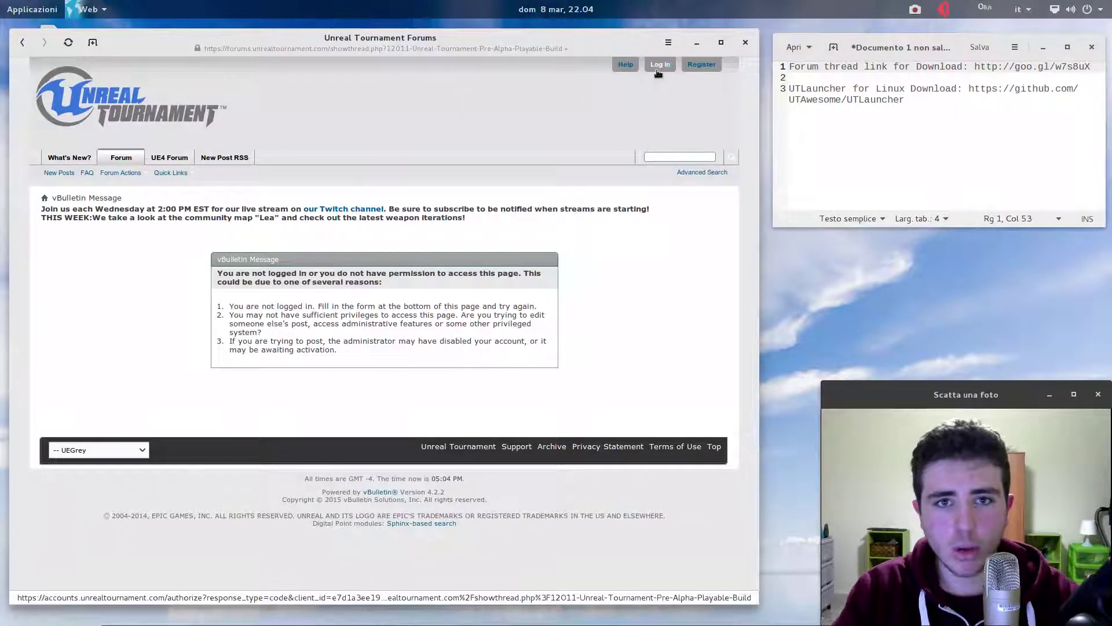
# Log in to the forums with the Epic account e-mail and password
pyautogui.click(659, 65)
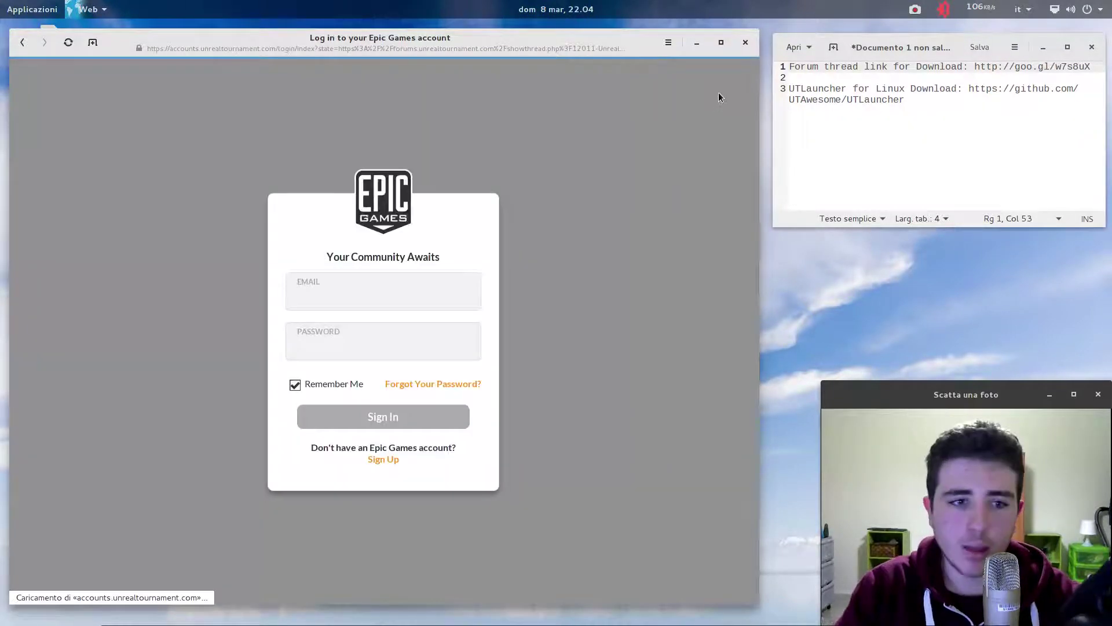
pyautogui.click(398, 306)
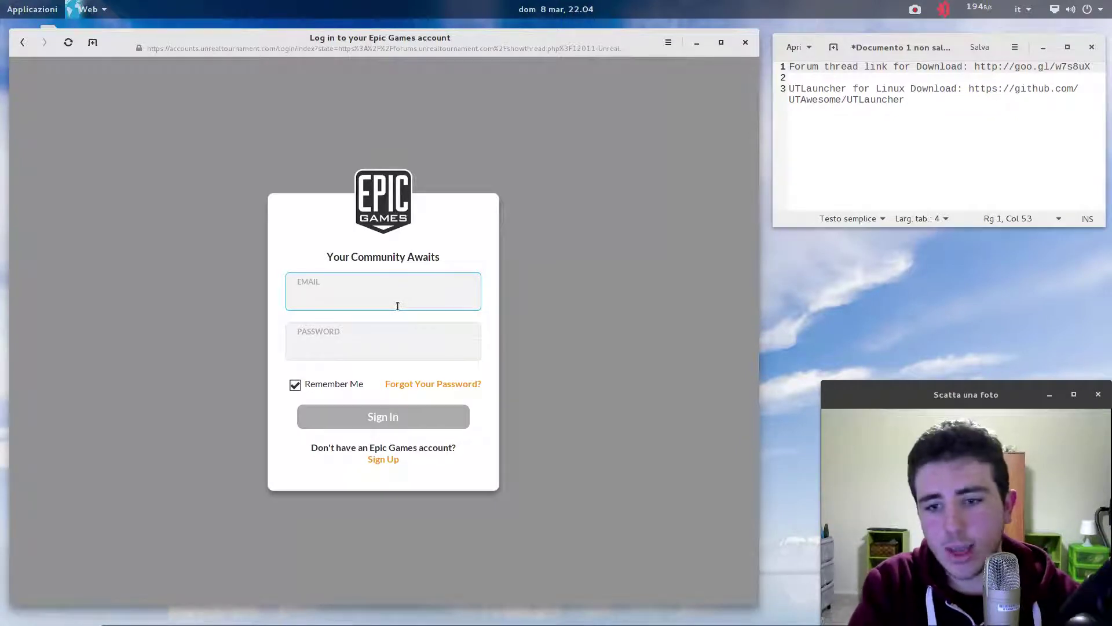
pyautogui.write('emai')
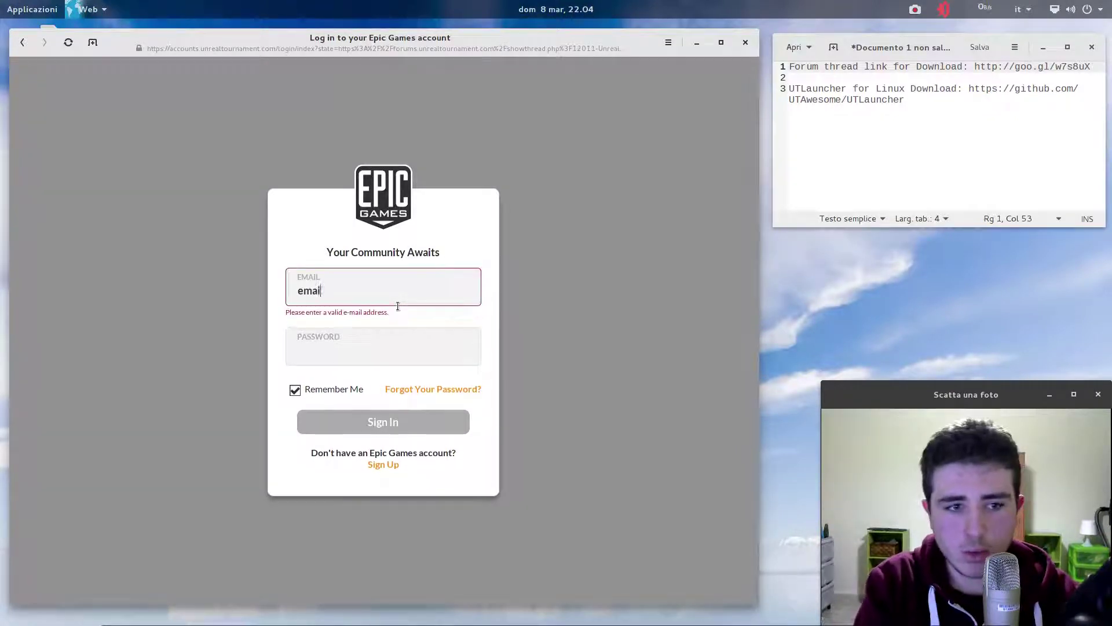
pyautogui.write('ldigabry')
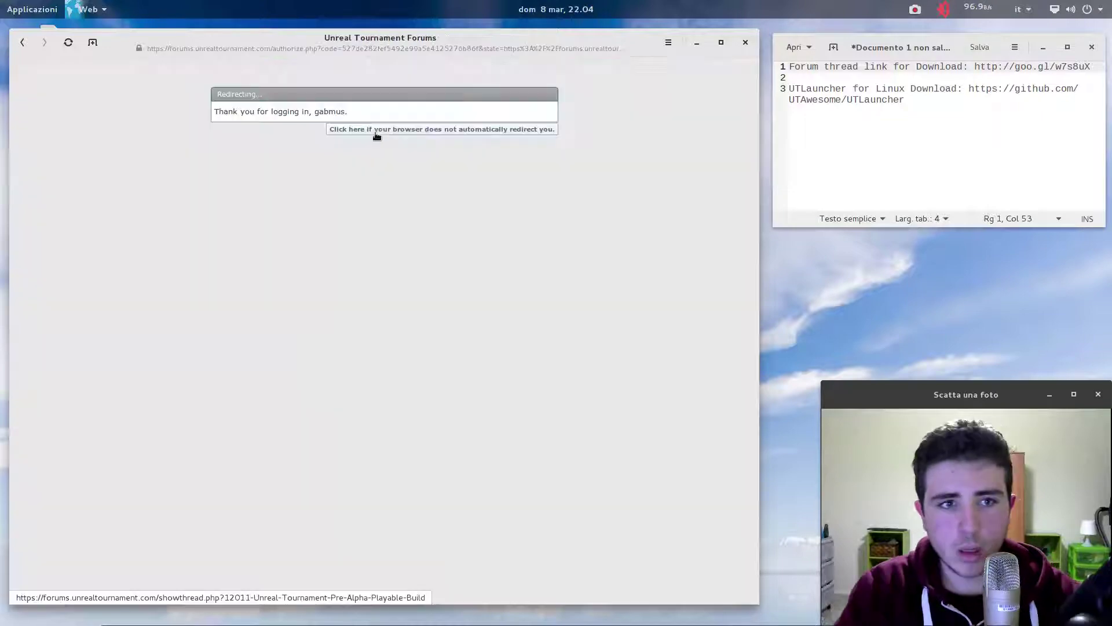
pyautogui.click(377, 130)
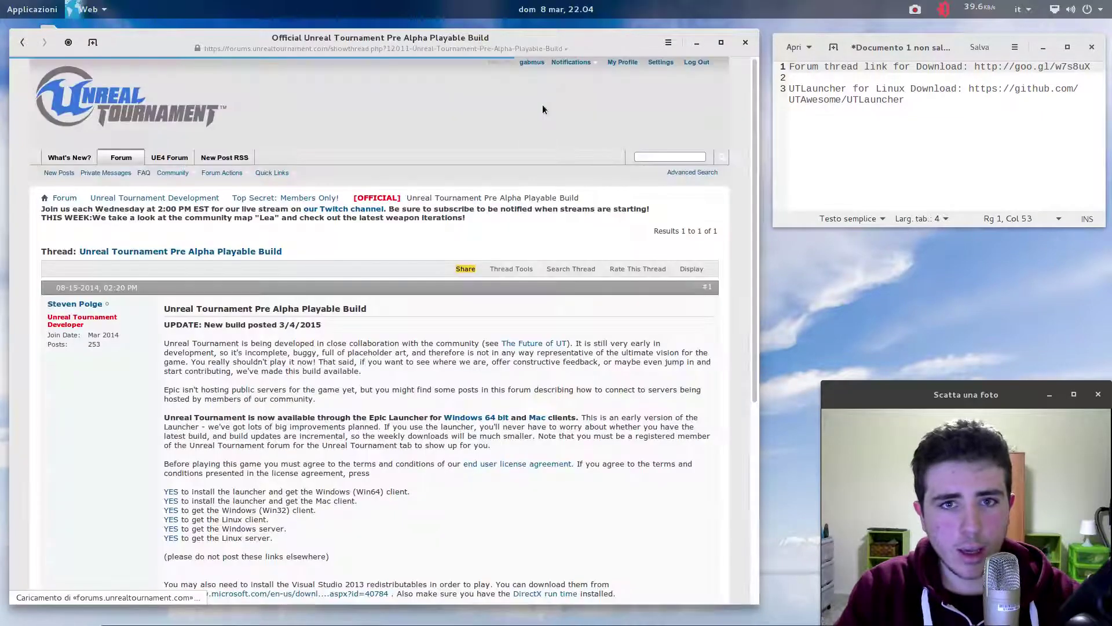
# Start downloading the Unreal Tournament Linux client zip from the thread's link
pyautogui.scroll(-2, 322, 288)
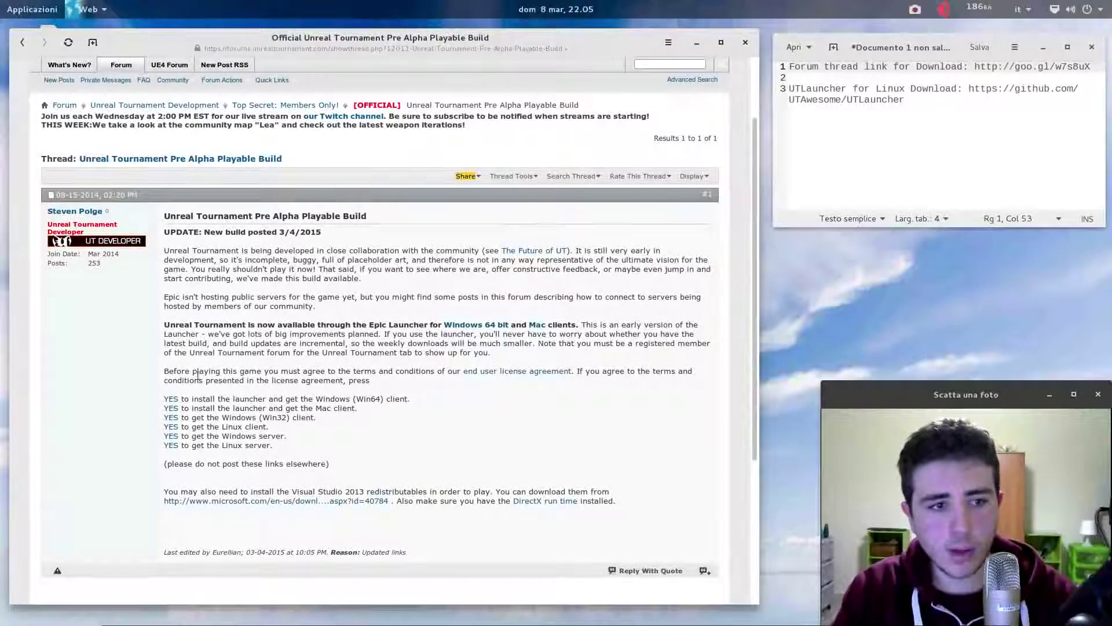
pyautogui.moveTo(269, 427); pyautogui.dragTo(164, 428)
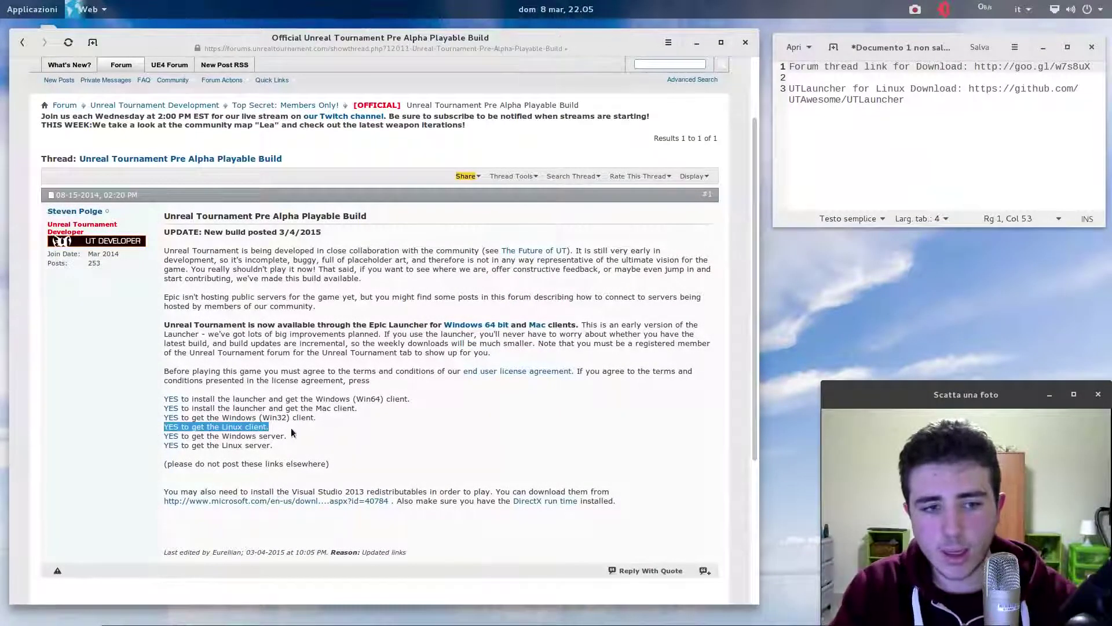
pyautogui.click(170, 429)
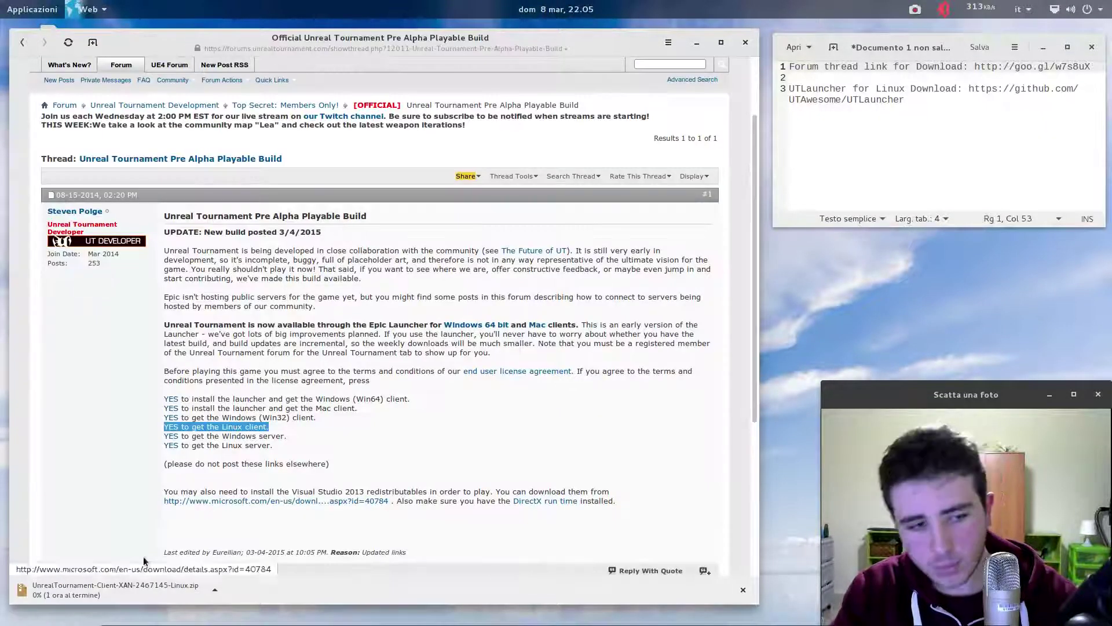
# Dismiss the download notice and drag UnrealTournament-Client-XAN-2467145-Linux.zip onto the desktop
pyautogui.click(212, 586)
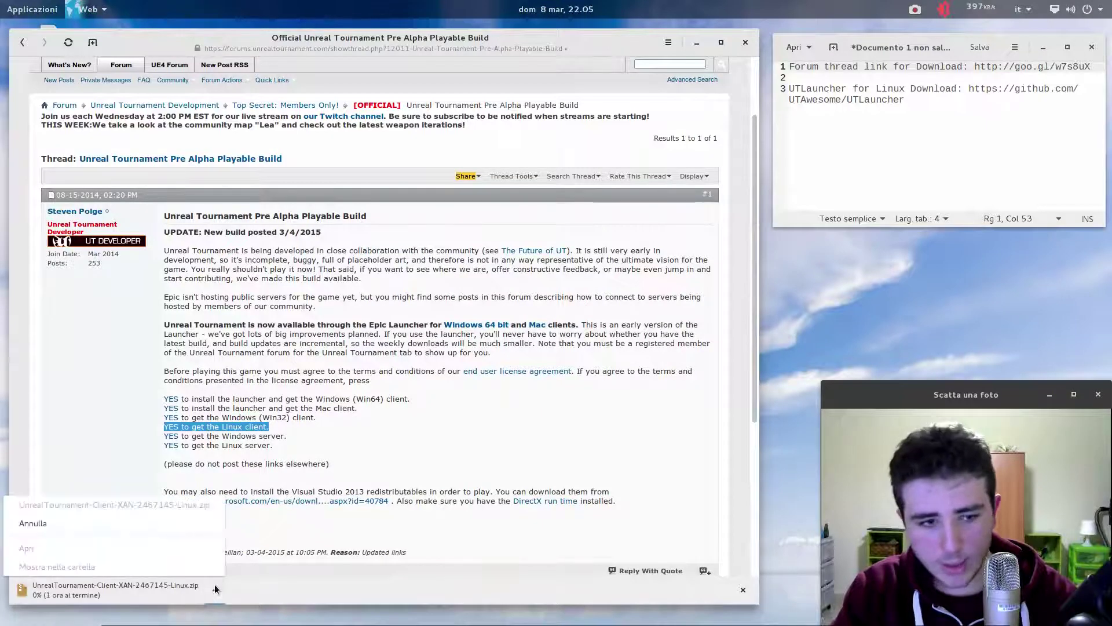
pyautogui.click(145, 528)
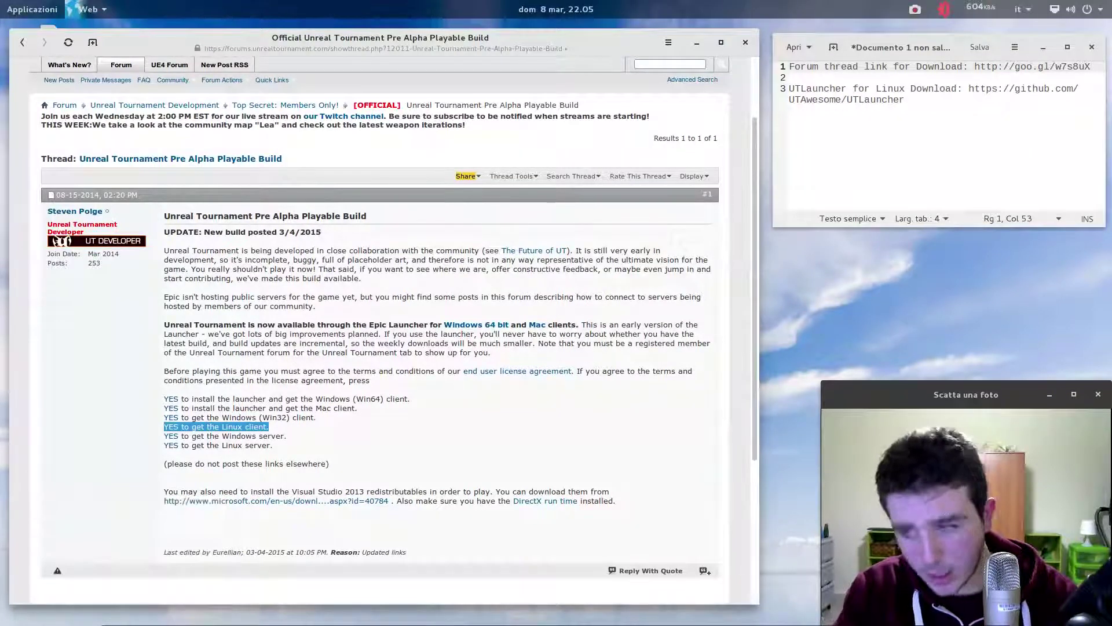
pyautogui.moveTo(834, 278); pyautogui.dragTo(867, 272)
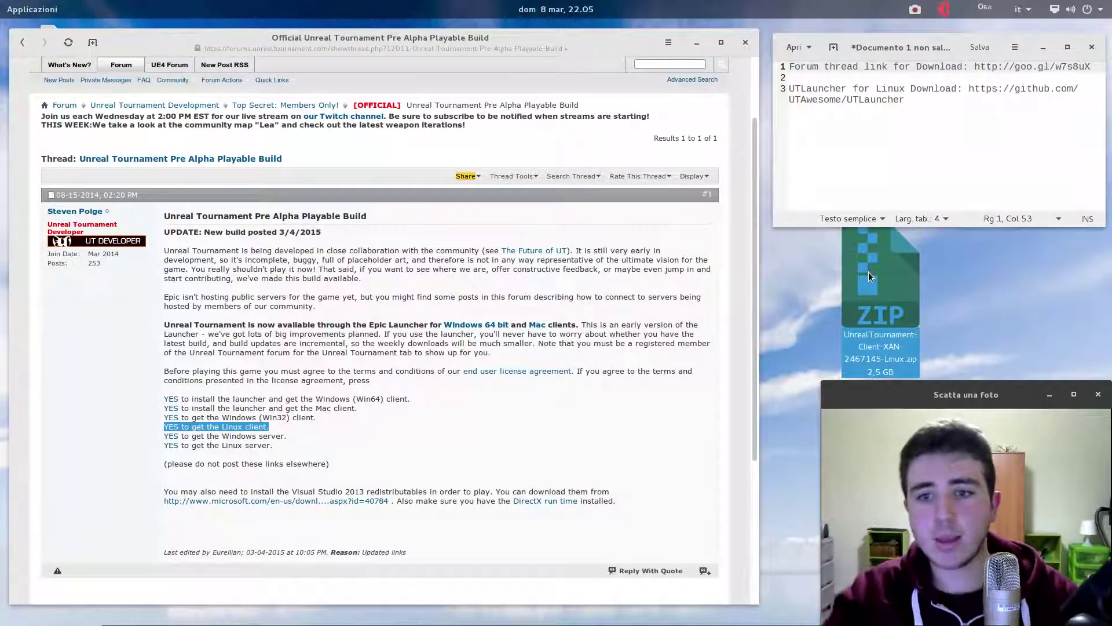
# Inspect the LinuxNoEditor folder inside the client zip in Archive Manager, then close it
pyautogui.press('Delete')
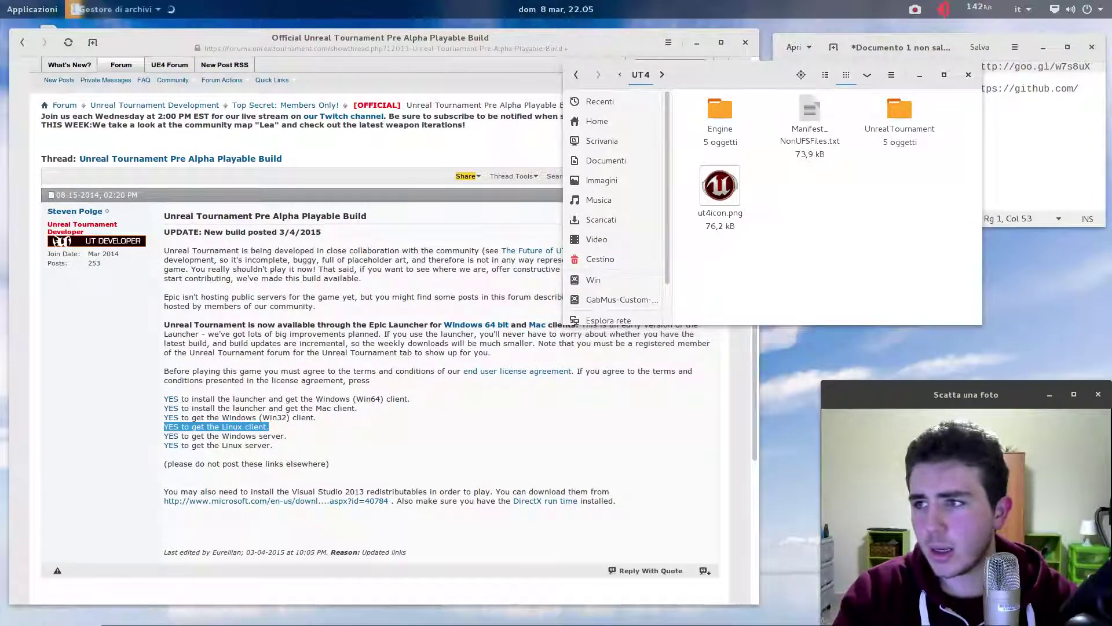
pyautogui.moveTo(162, 32); pyautogui.dragTo(341, 103)
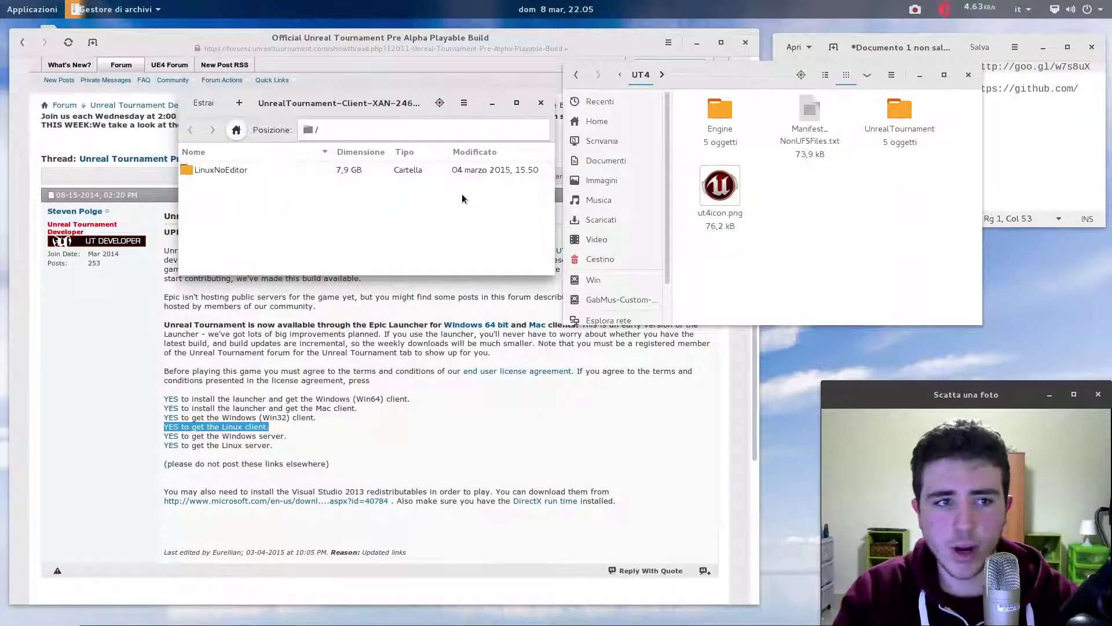
pyautogui.doubleClick(384, 169)
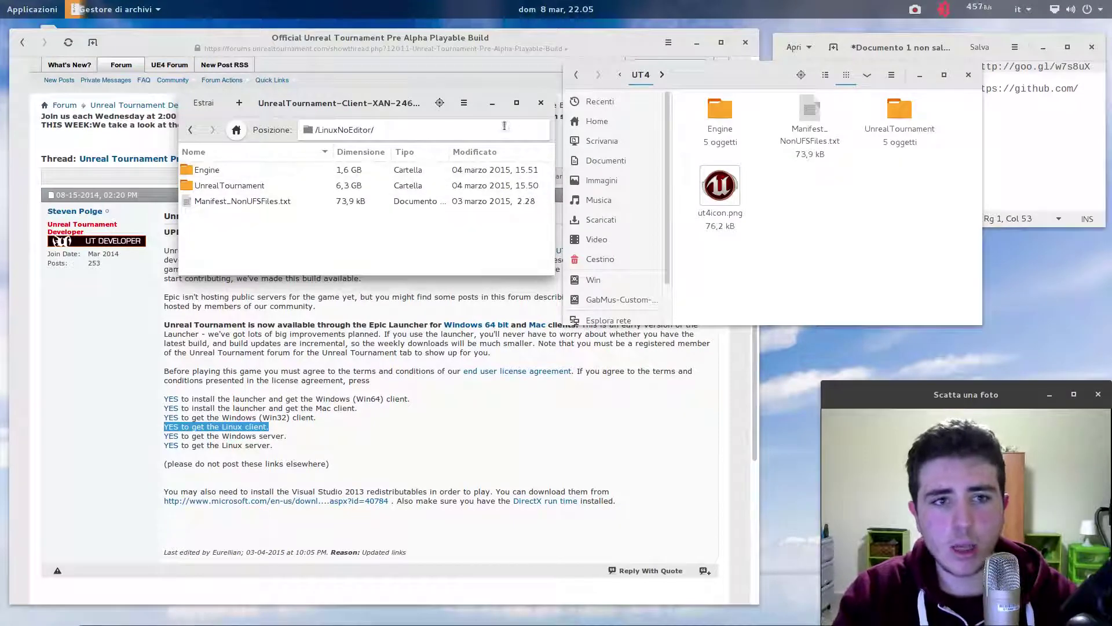
pyautogui.click(541, 103)
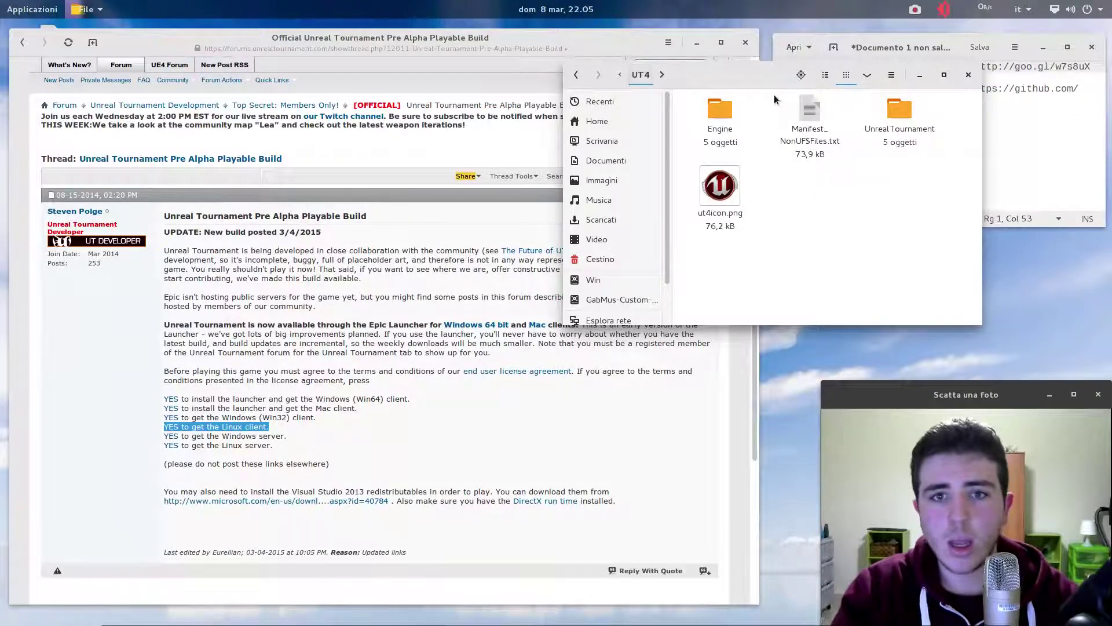
pyautogui.click(619, 75)
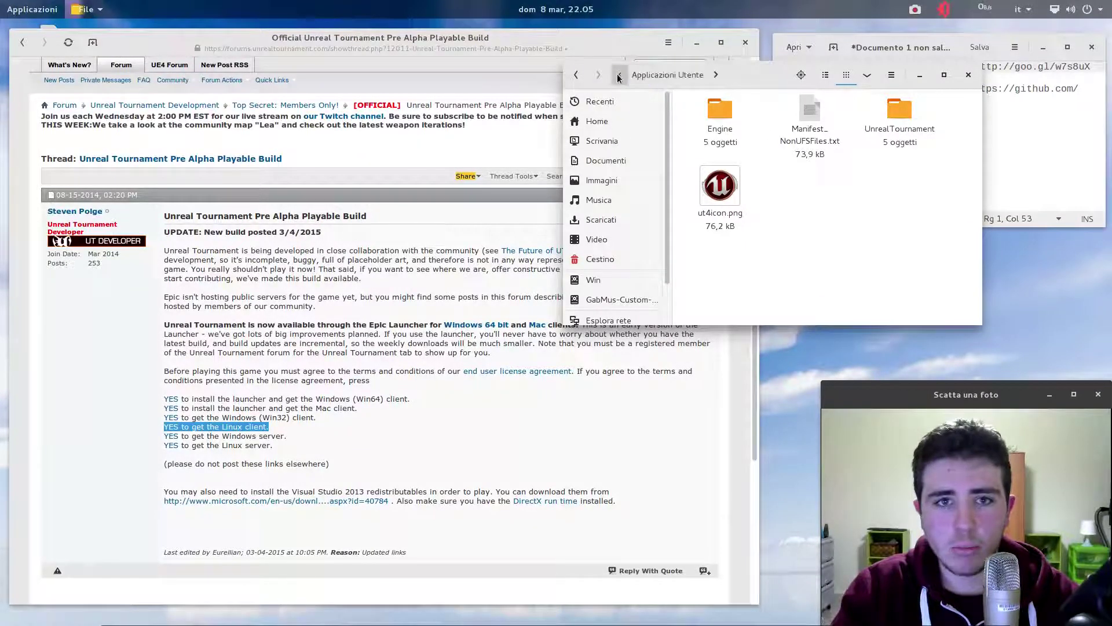
pyautogui.click(685, 79)
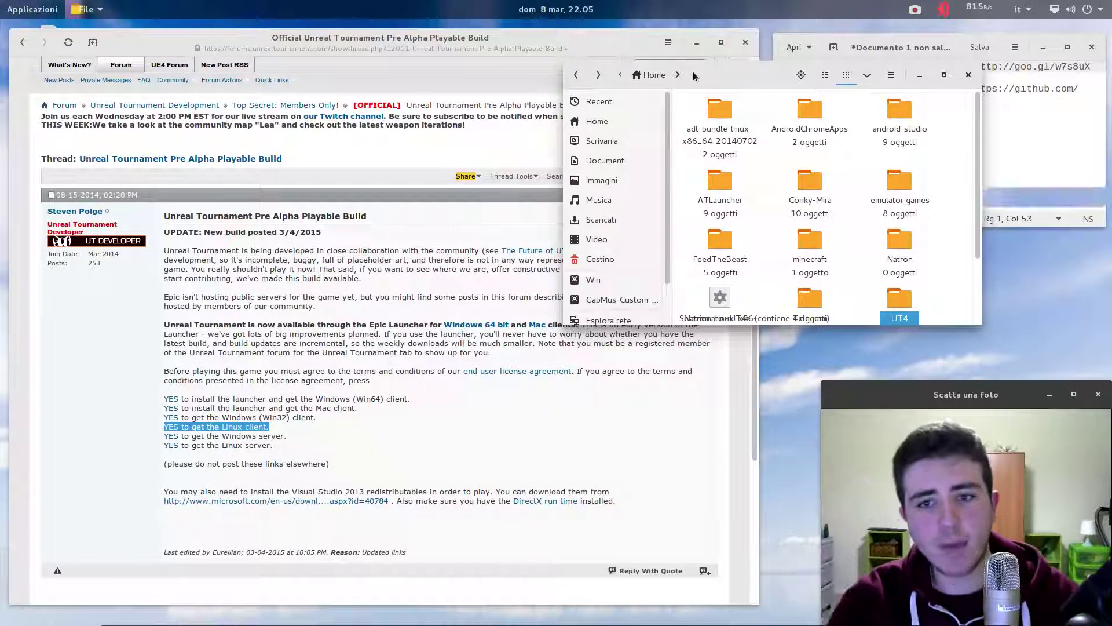
pyautogui.click(630, 121)
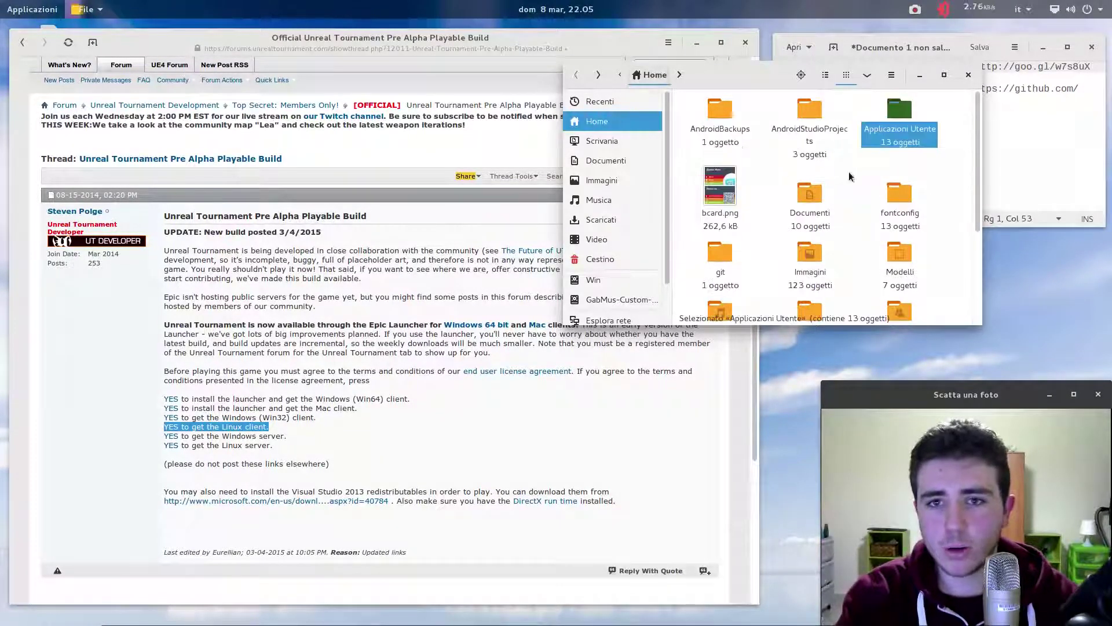
pyautogui.click(895, 114)
pyautogui.doubleClick(895, 114)
pyautogui.scroll(-1, 800, 200)
pyautogui.scroll(-2, 799, 200)
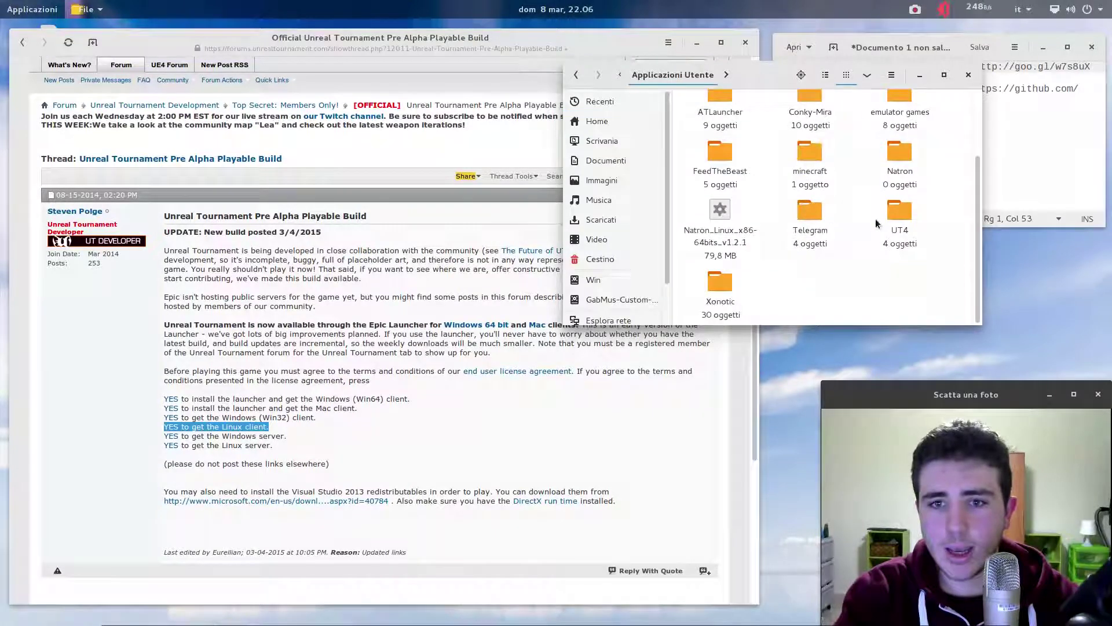
pyautogui.doubleClick(903, 209)
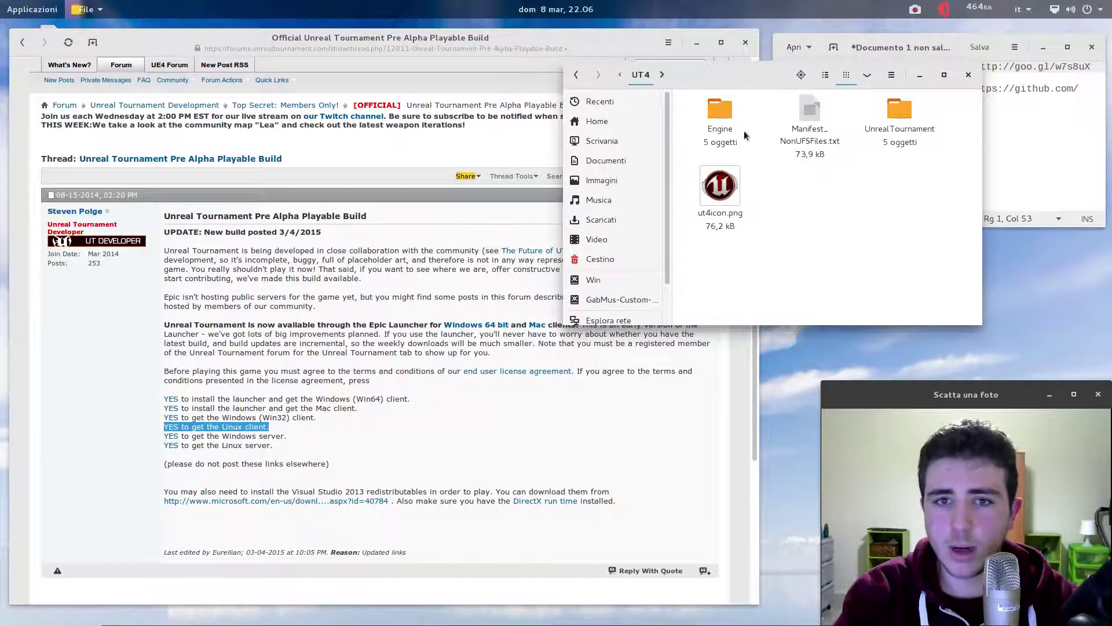
pyautogui.moveTo(695, 112); pyautogui.dragTo(936, 189)
pyautogui.click(934, 241)
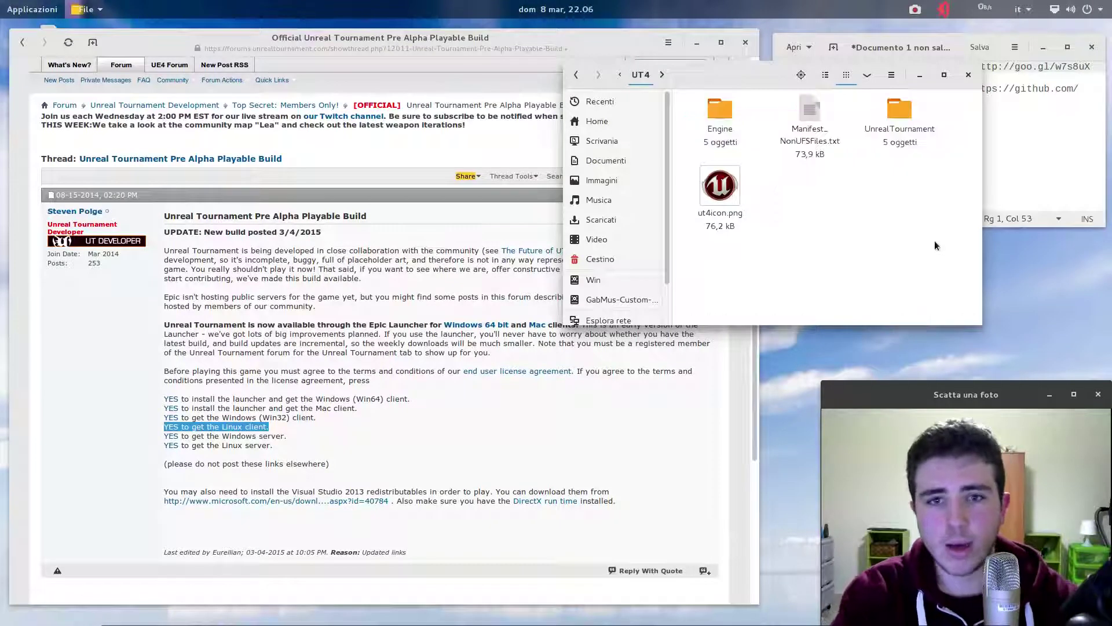
# Open the UTAwesome/UTLauncher GitHub page from the link in the notes
pyautogui.click(1030, 130)
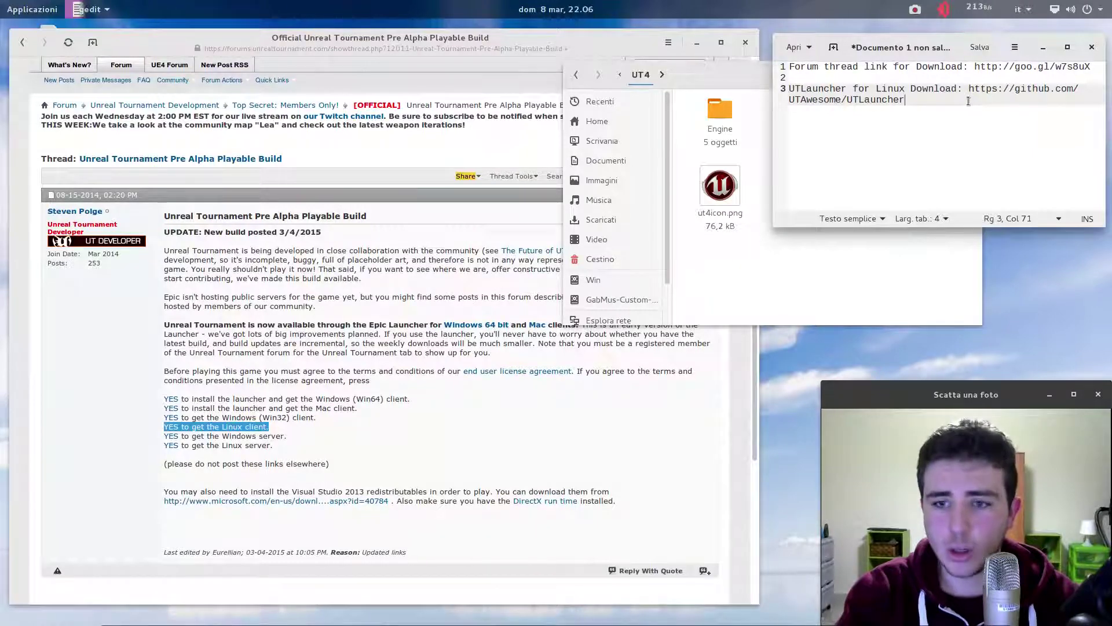
pyautogui.keyDown('shift'); pyautogui.click(969, 88); pyautogui.keyUp('shift')
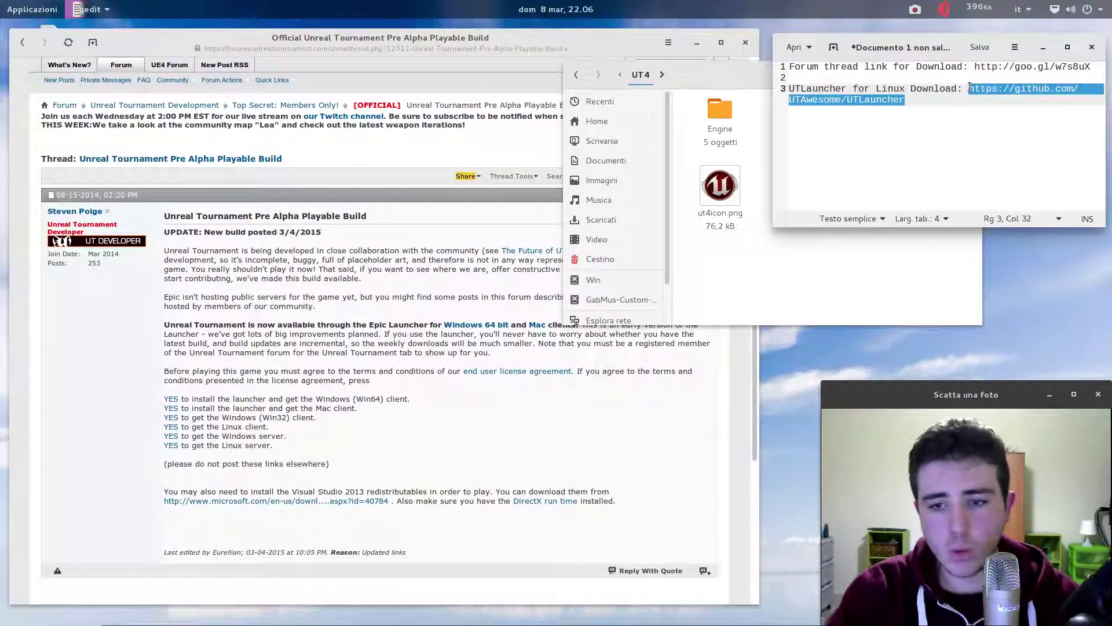
pyautogui.middleClick(362, 45)
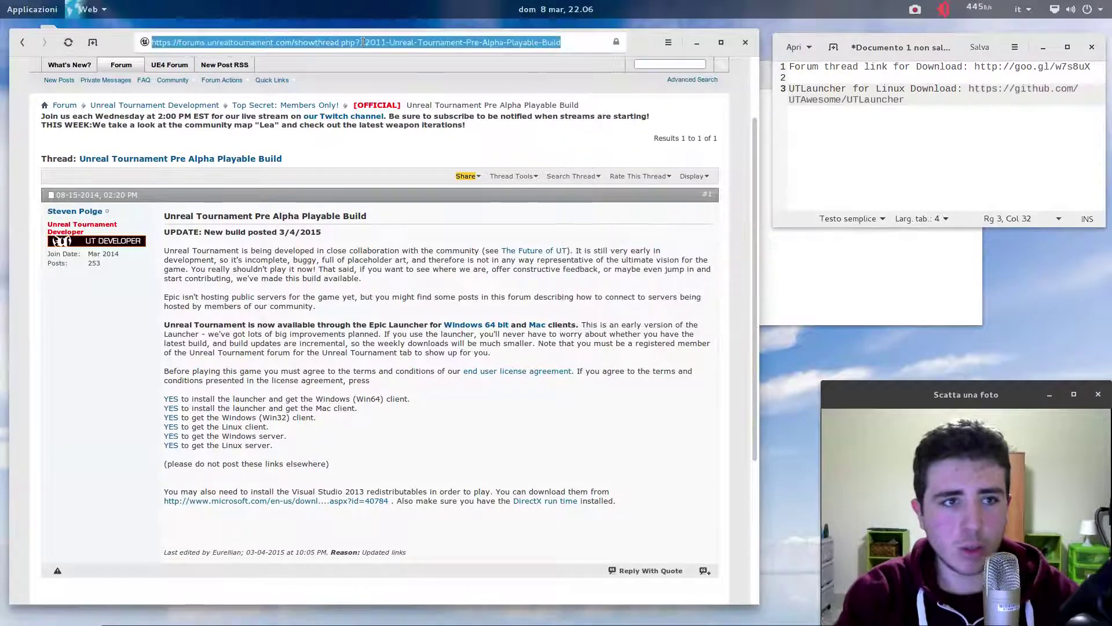
pyautogui.click(989, 99)
pyautogui.keyDown('shift'); pyautogui.click(965, 88); pyautogui.keyUp('shift')
pyautogui.click(978, 139)
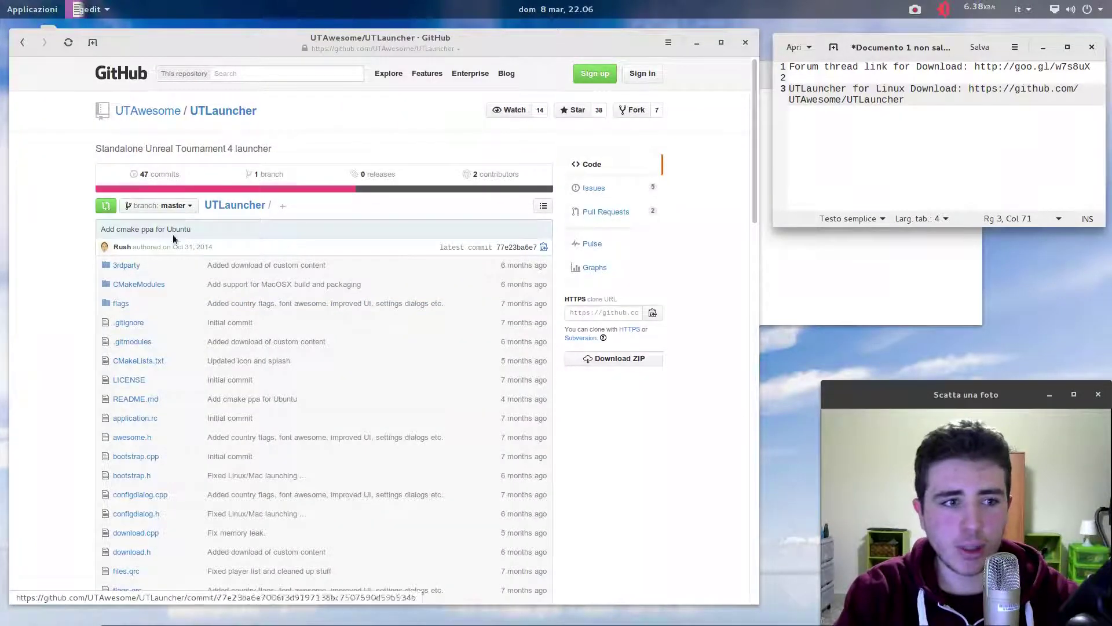
# Scroll through the README build instructions and back up to the file list
pyautogui.scroll(-8, 553, 339)
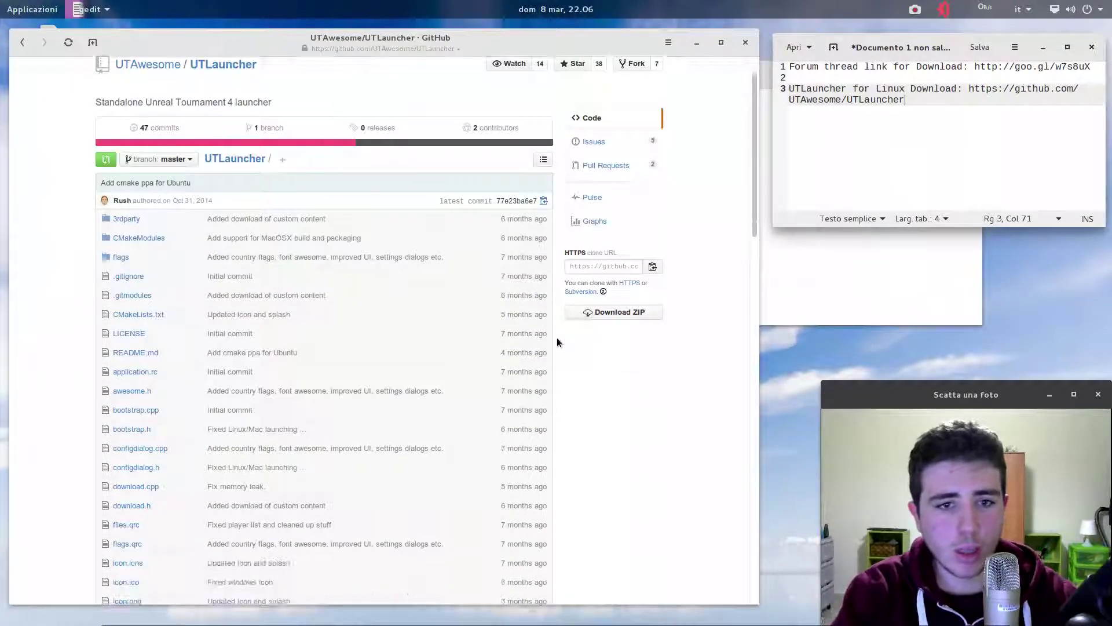
pyautogui.scroll(-4, 547, 341)
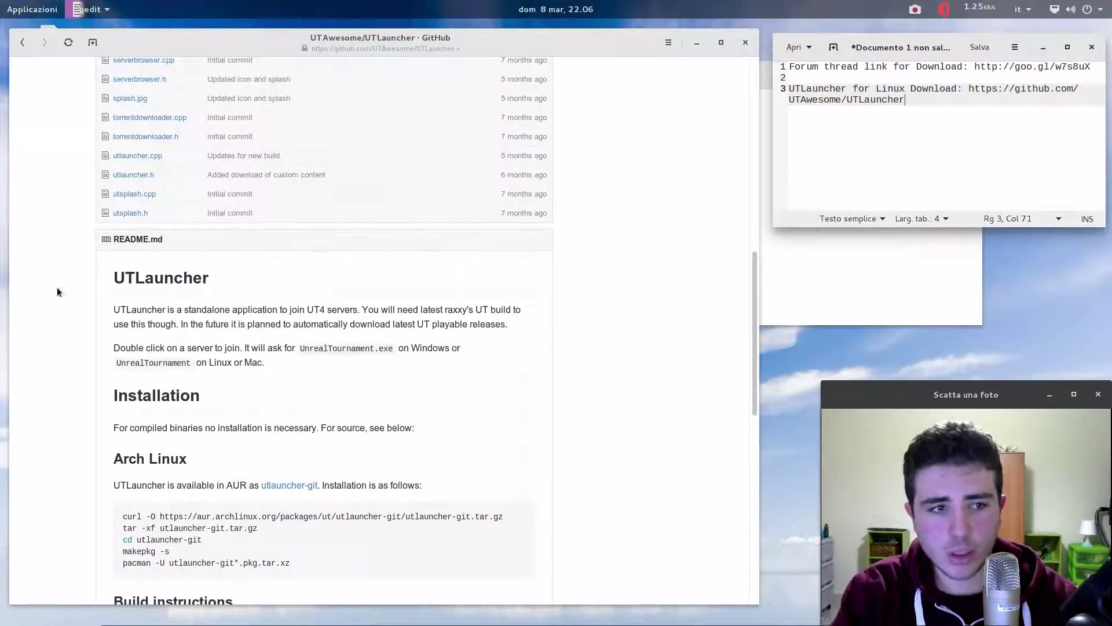
pyautogui.scroll(-14, 160, 290)
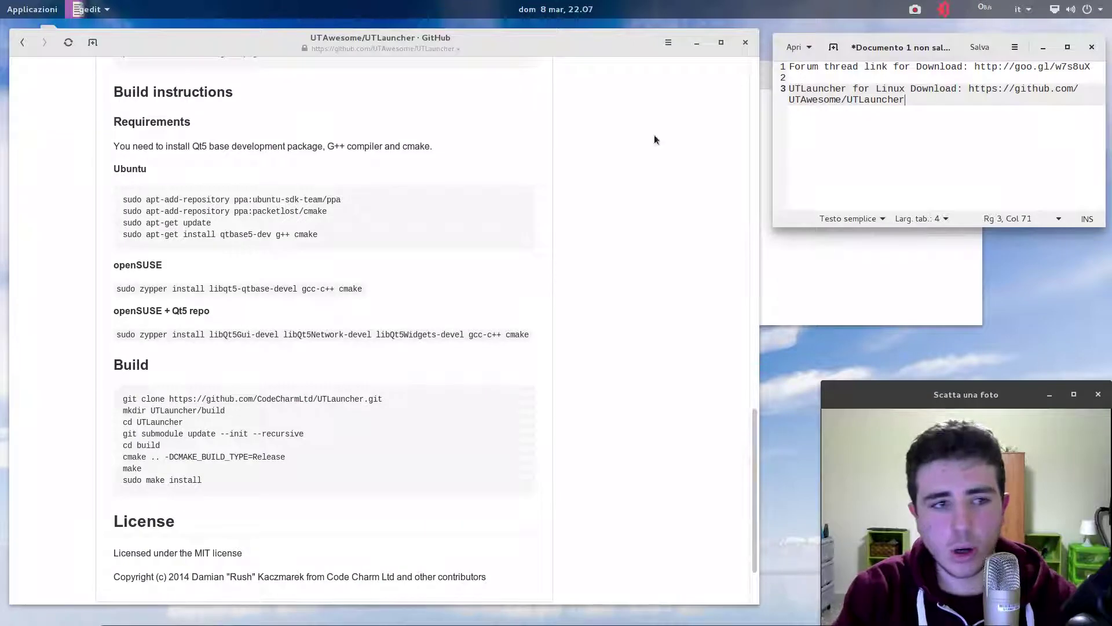
pyautogui.scroll(3, 624, 259)
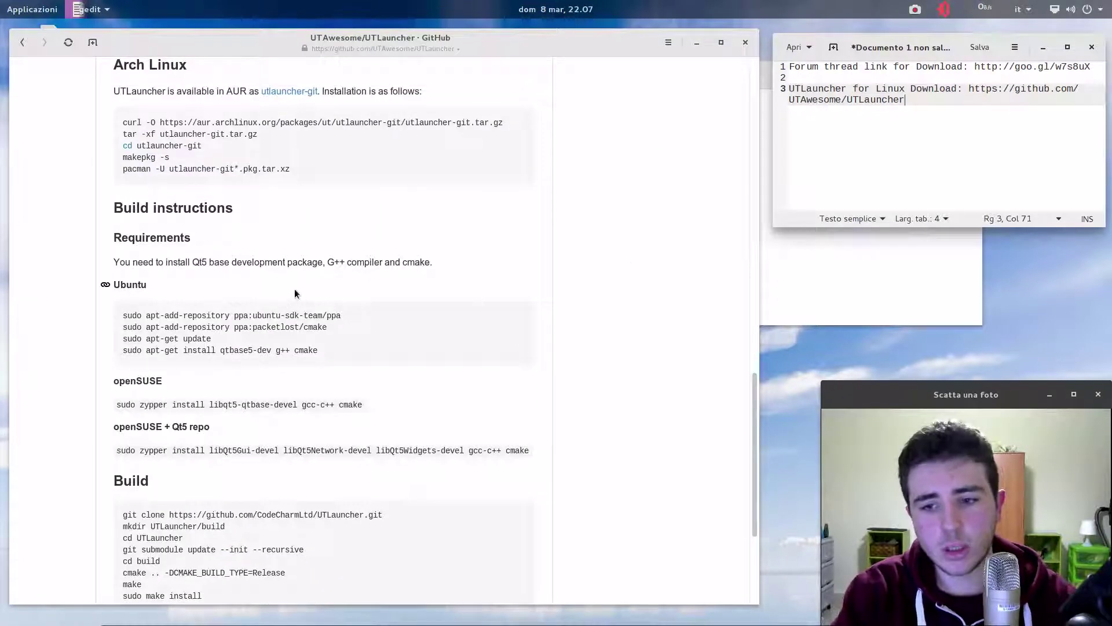
pyautogui.scroll(16, 425, 296)
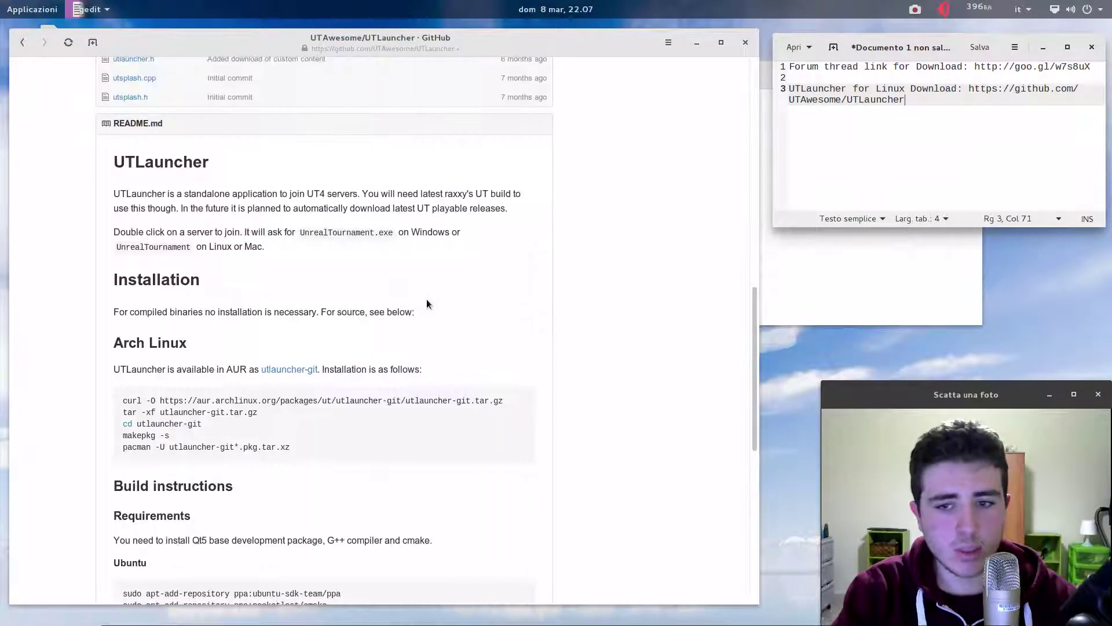
pyautogui.scroll(3, 422, 301)
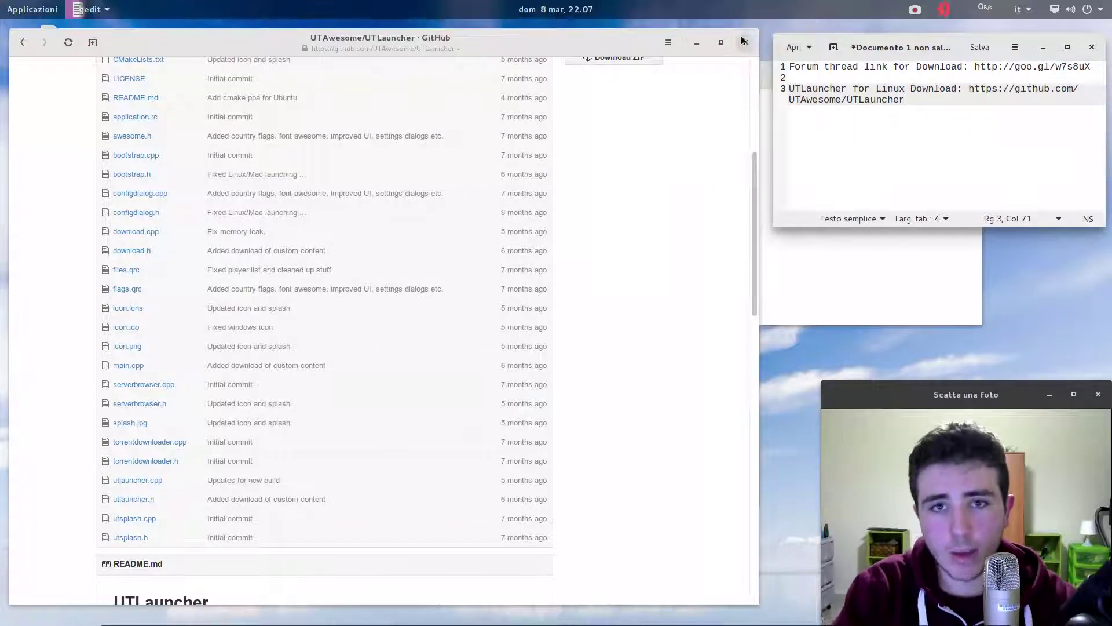
# Open a Terminal window, centre it, and tab-complete UTLauncher at the home prompt
pyautogui.moveTo(2, 2)
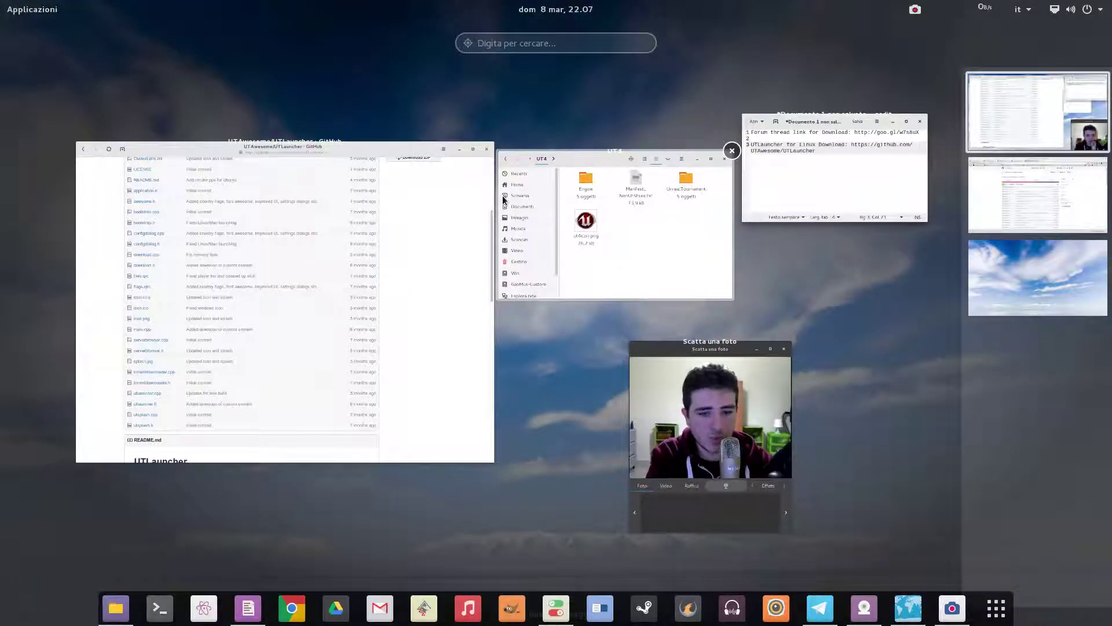
pyautogui.write('UTL')
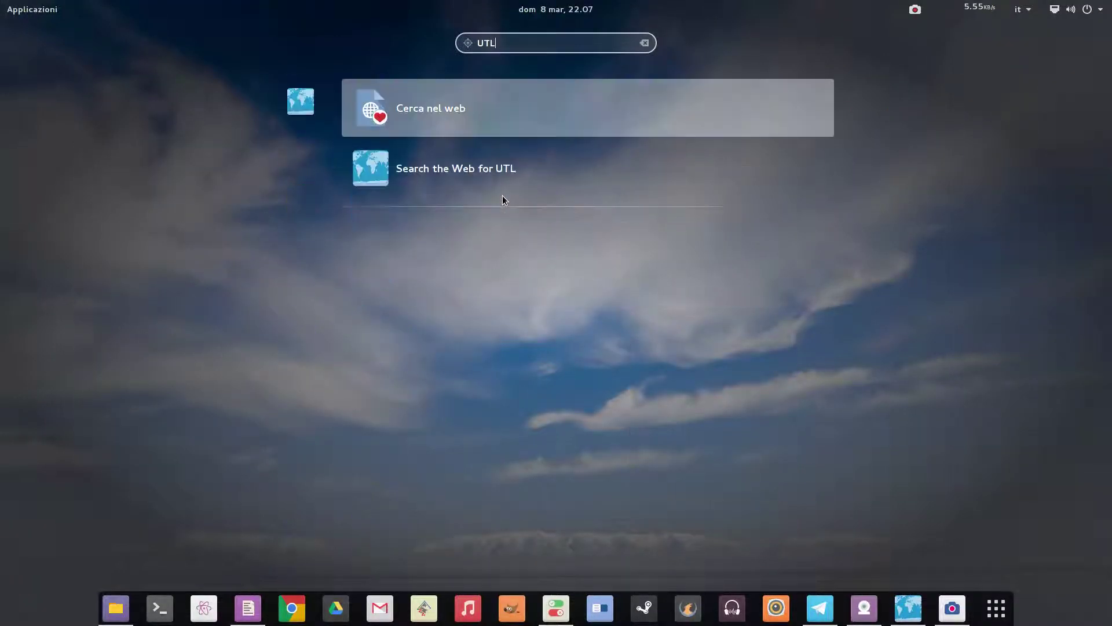
pyautogui.press('Escape')
pyautogui.press('Escape')
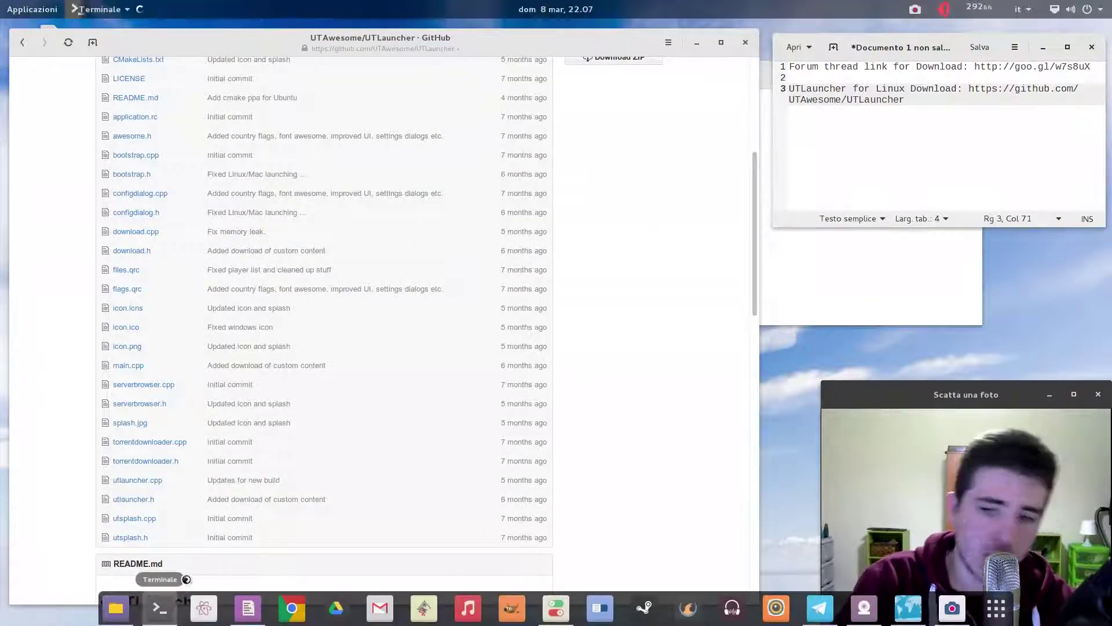
pyautogui.click(375, 608)
pyautogui.moveTo(248, 34); pyautogui.dragTo(527, 104)
pyautogui.write('UT')
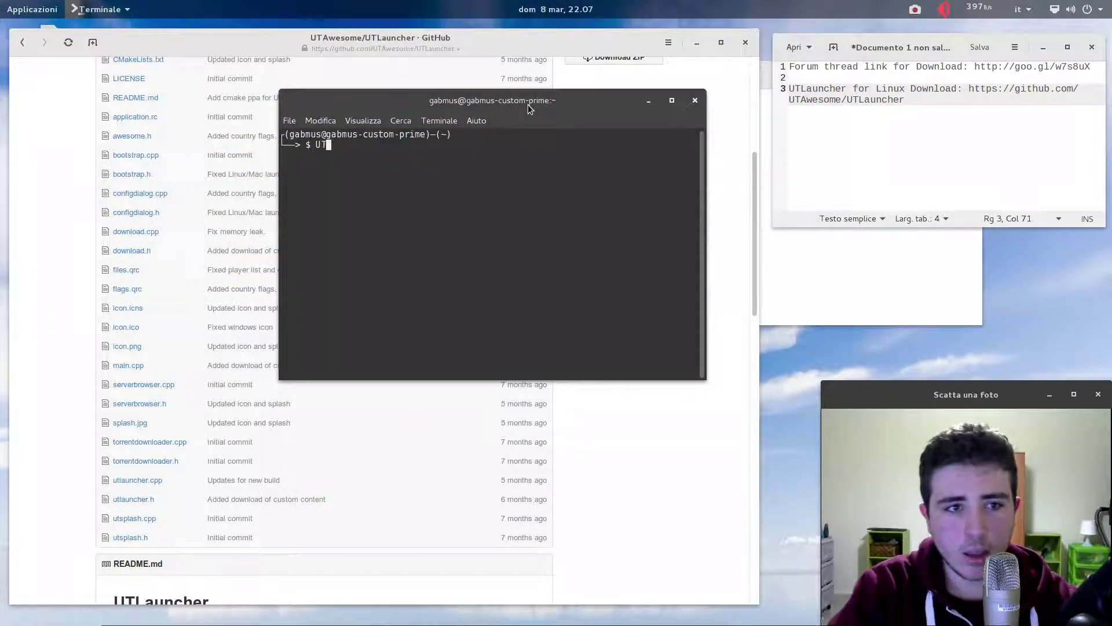
pyautogui.press('Tab')
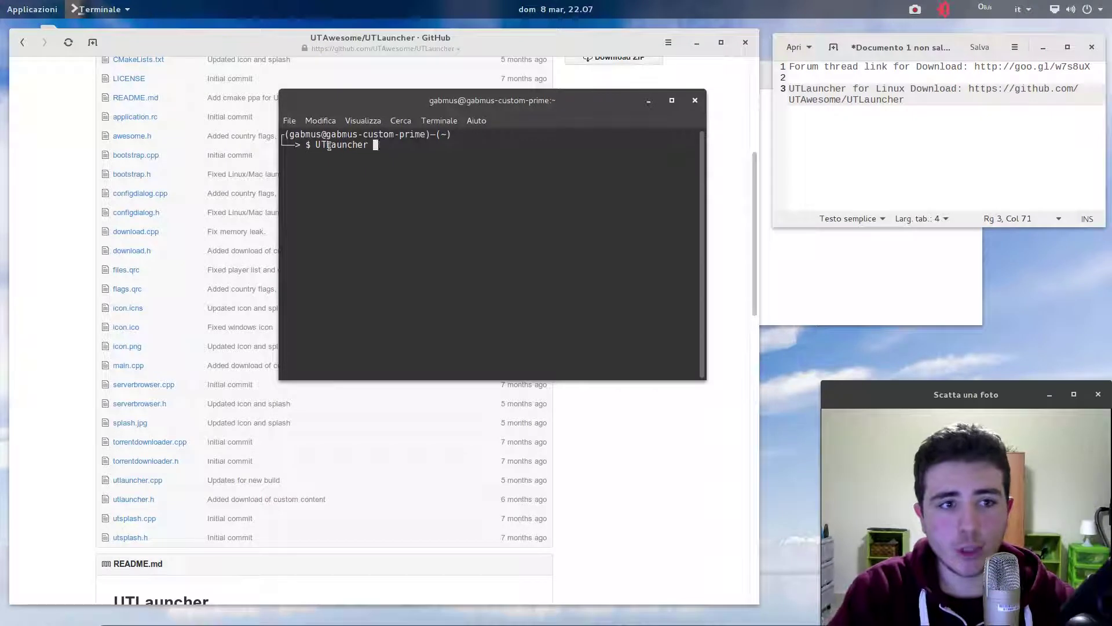
# Run the UTLauncher command from the terminal
pyautogui.moveTo(315, 147); pyautogui.dragTo(383, 146)
pyautogui.click(392, 147)
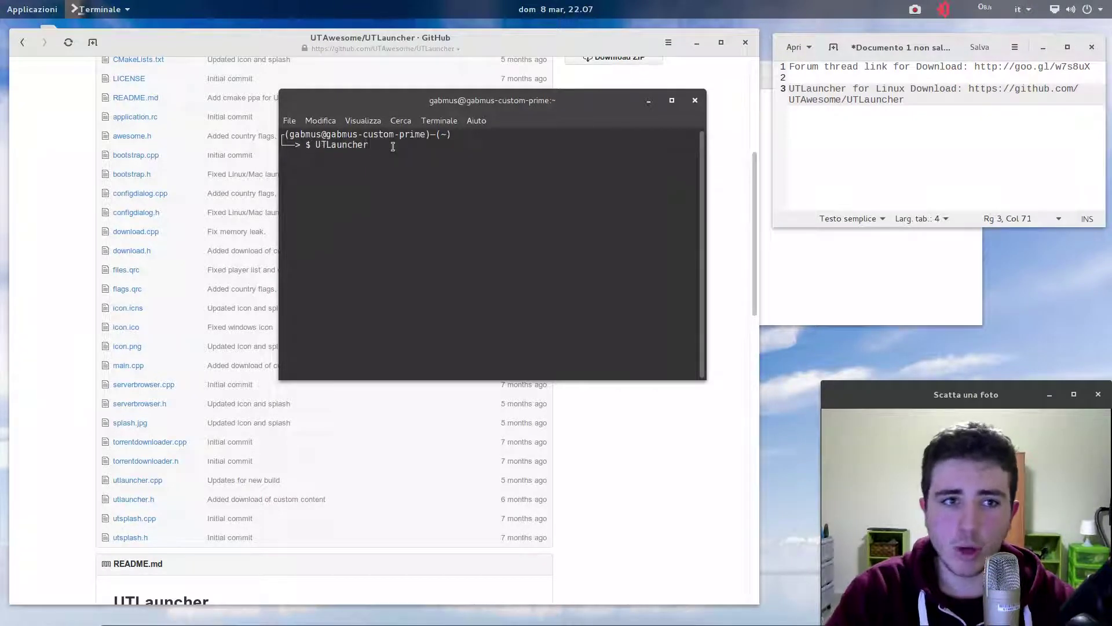
pyautogui.moveTo(405, 100); pyautogui.dragTo(452, 130)
pyautogui.moveTo(362, 174); pyautogui.dragTo(414, 175)
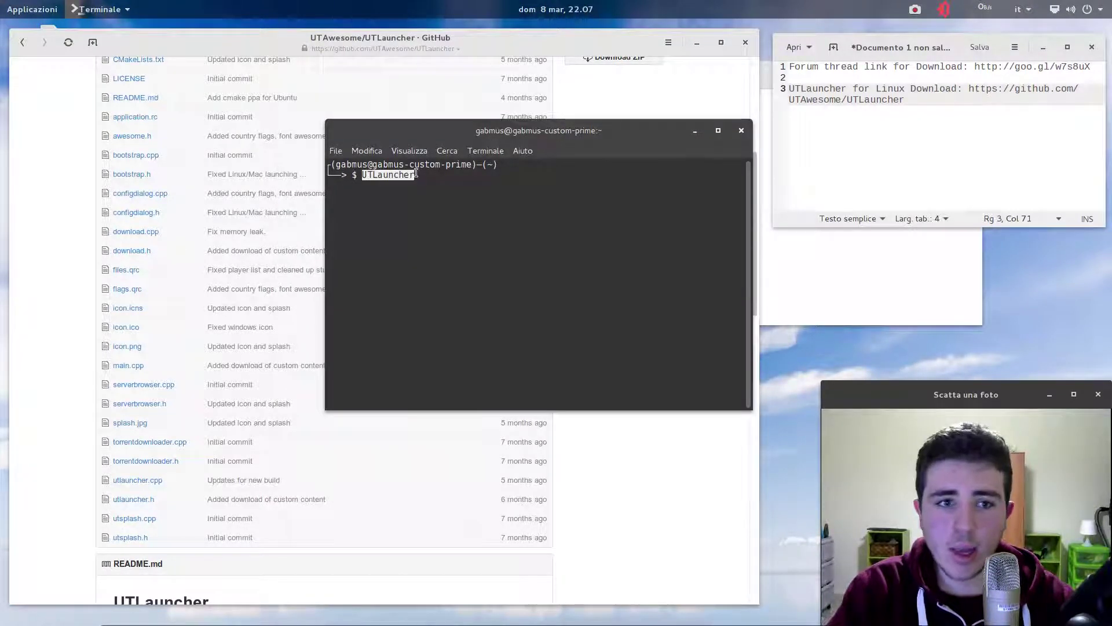
pyautogui.click(399, 190)
pyautogui.scroll(1, 454, 275)
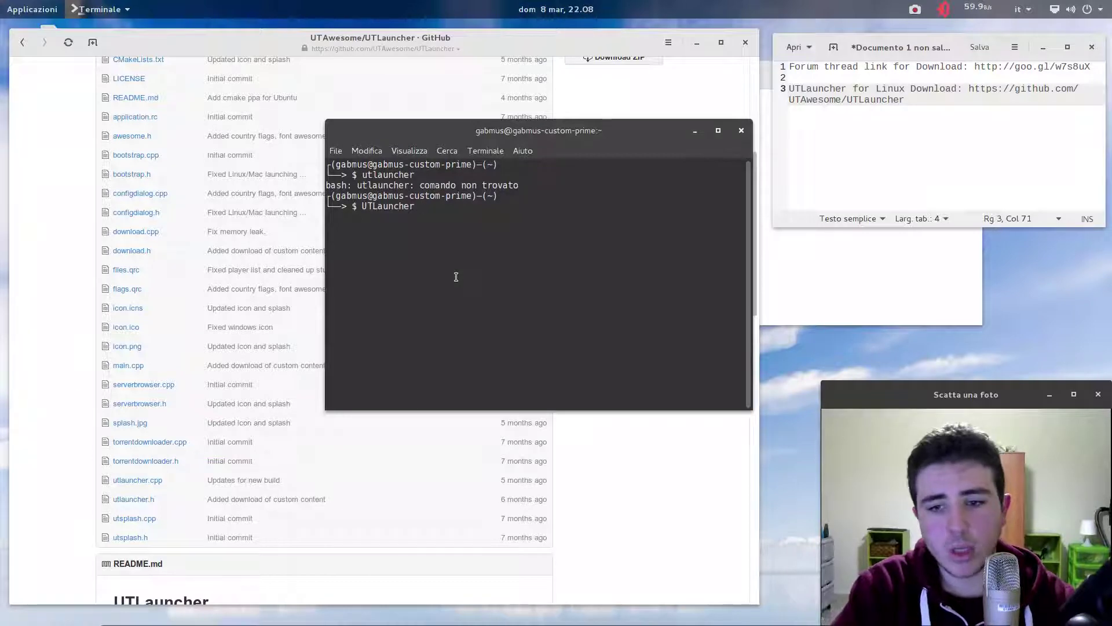
pyautogui.press('Return')
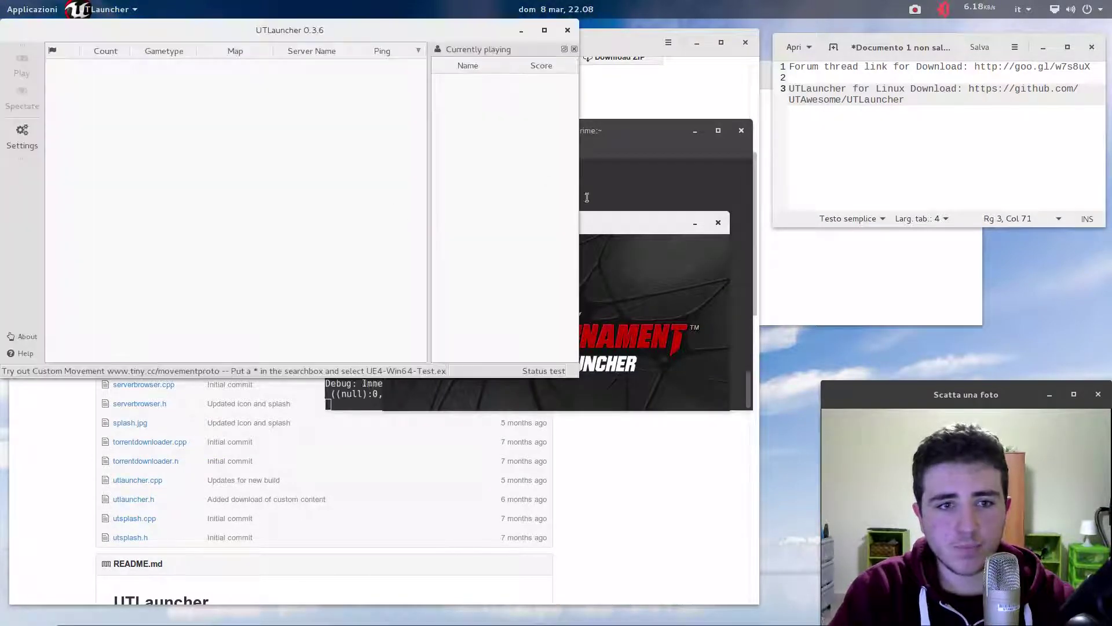
# Reposition the UTLauncher 0.3.6 window and open its Settings showing the executable path
pyautogui.moveTo(350, 37); pyautogui.dragTo(322, 106)
pyautogui.moveTo(443, 109); pyautogui.dragTo(508, 103)
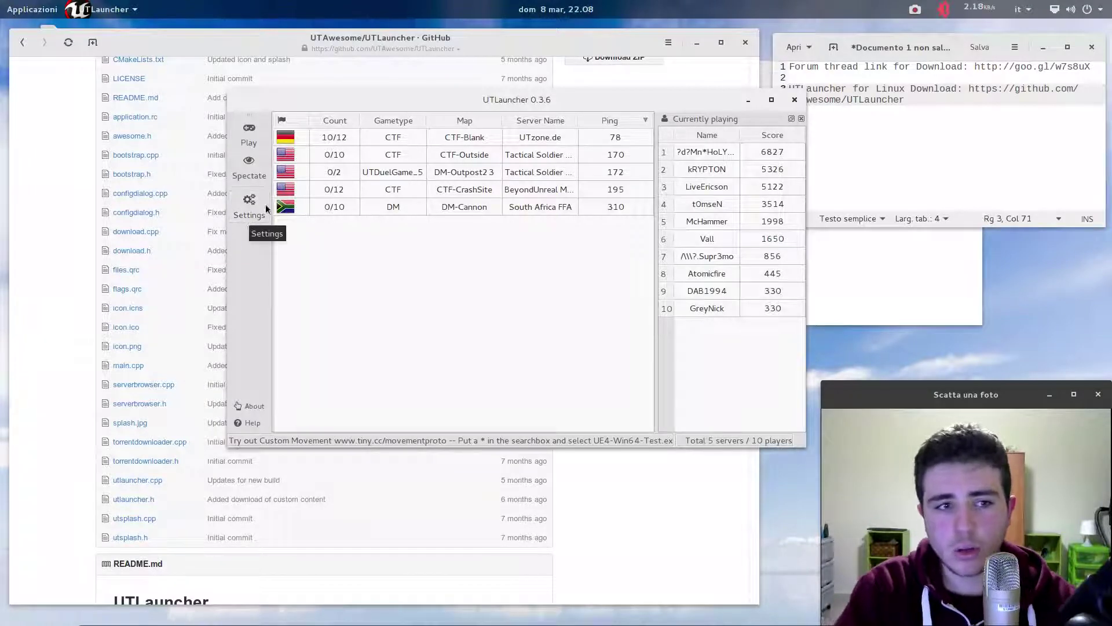
pyautogui.click(245, 203)
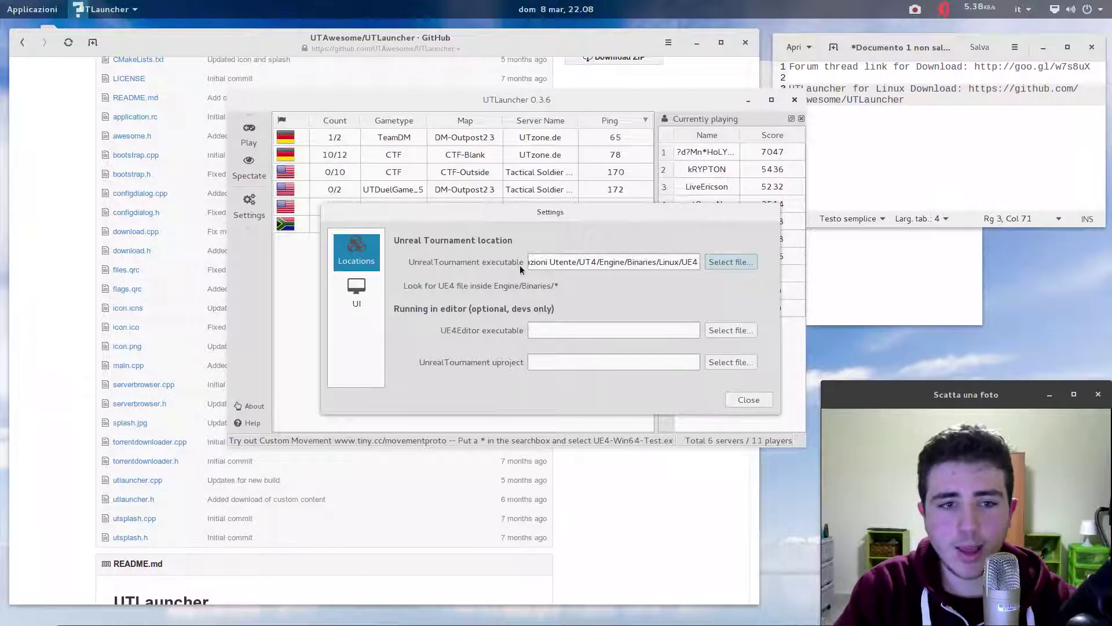
# Set Applicazioni Utente/UT4/Engine/Binaries/Linux/UE4 as the Unreal Tournament executable and close Settings
pyautogui.click(743, 263)
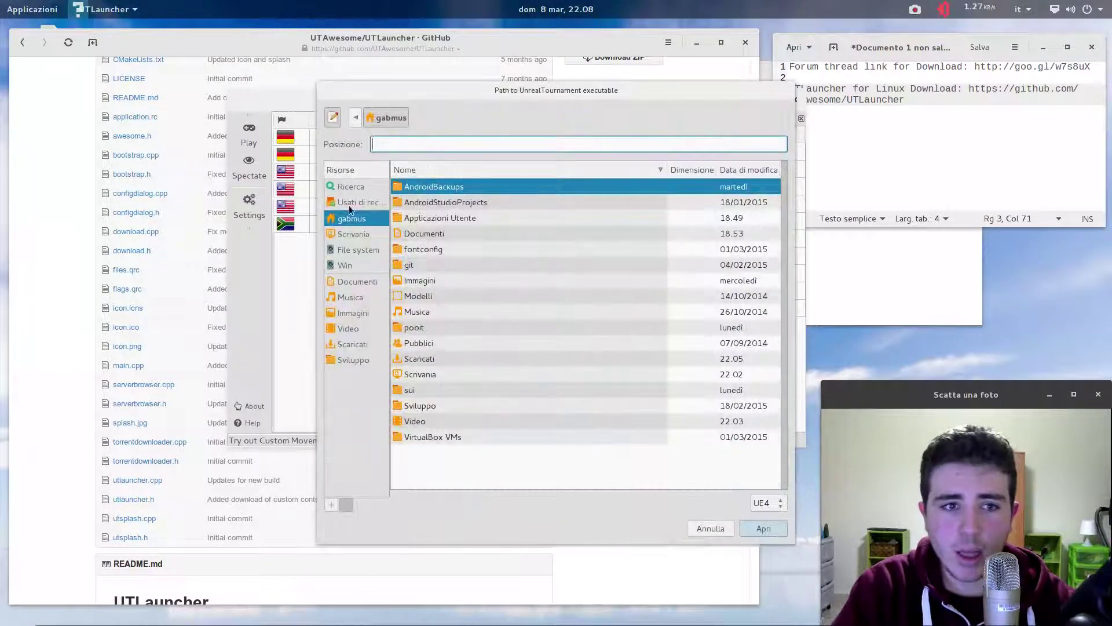
pyautogui.doubleClick(459, 218)
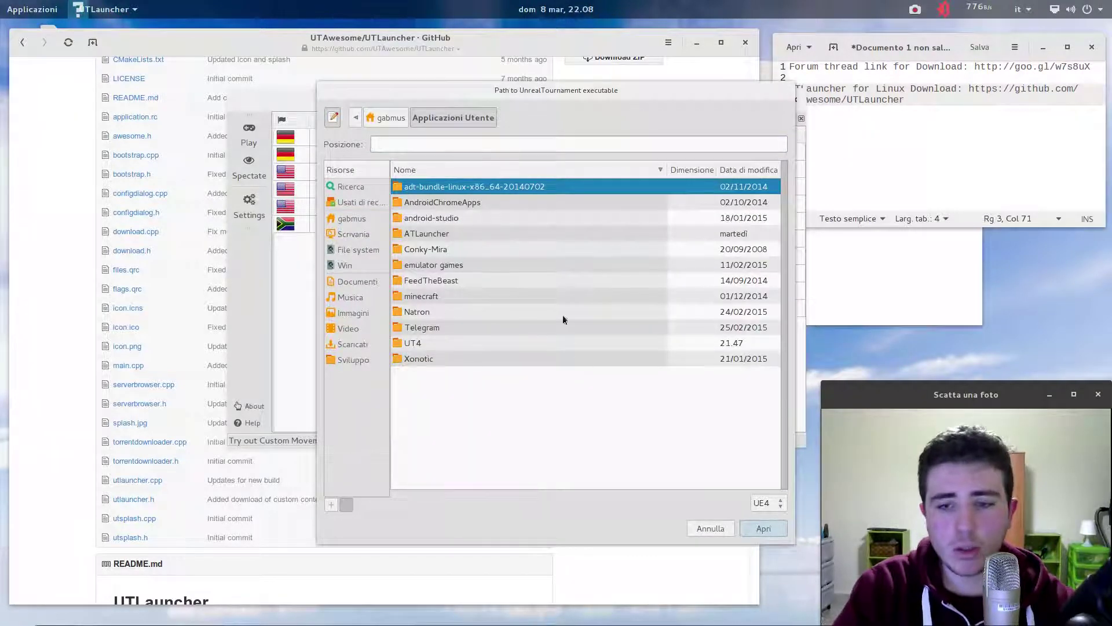
pyautogui.doubleClick(420, 344)
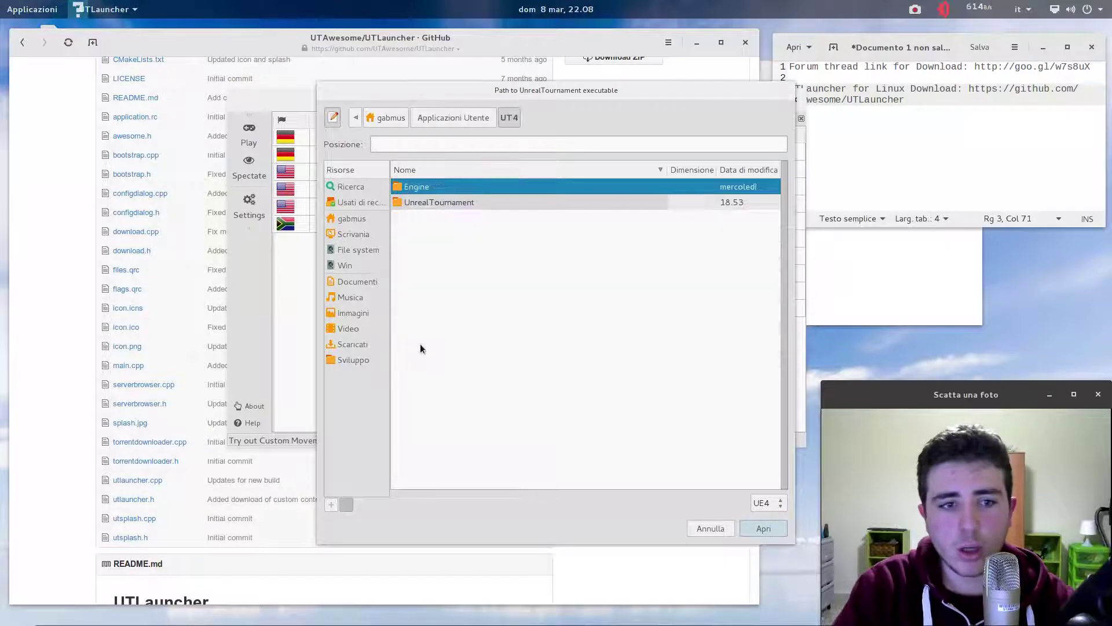
pyautogui.doubleClick(418, 187)
pyautogui.doubleClick(446, 186)
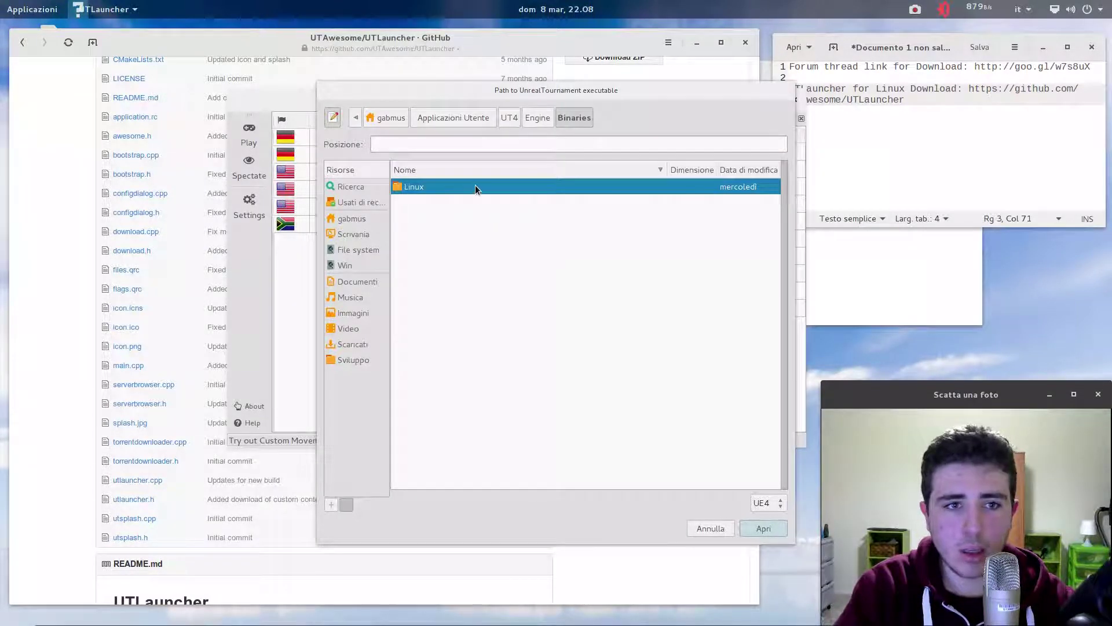
pyautogui.doubleClick(475, 185)
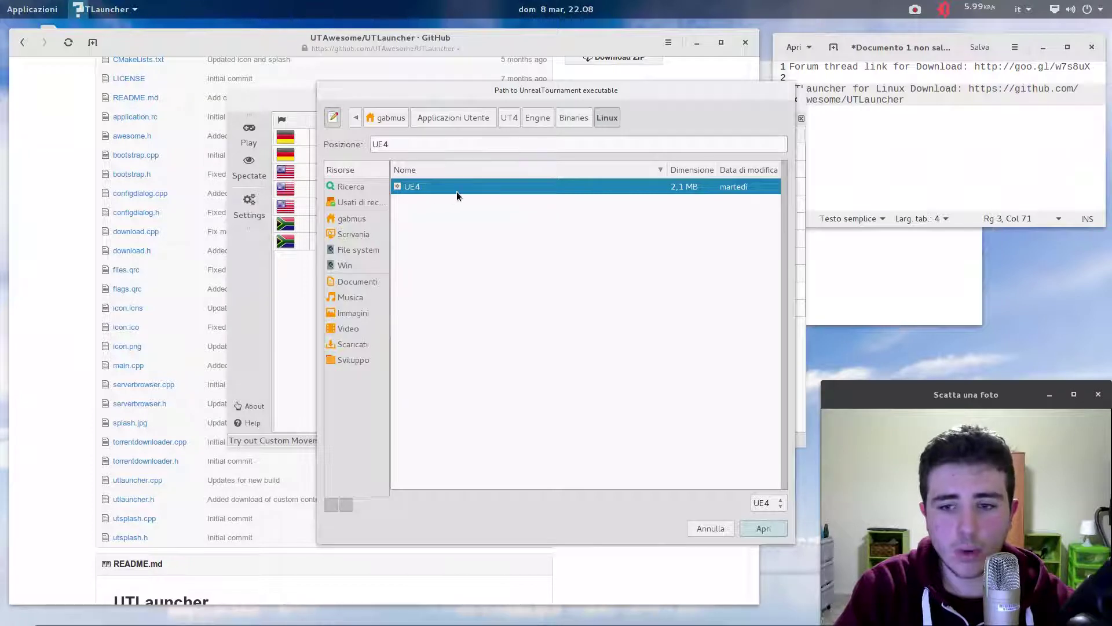
pyautogui.click(754, 530)
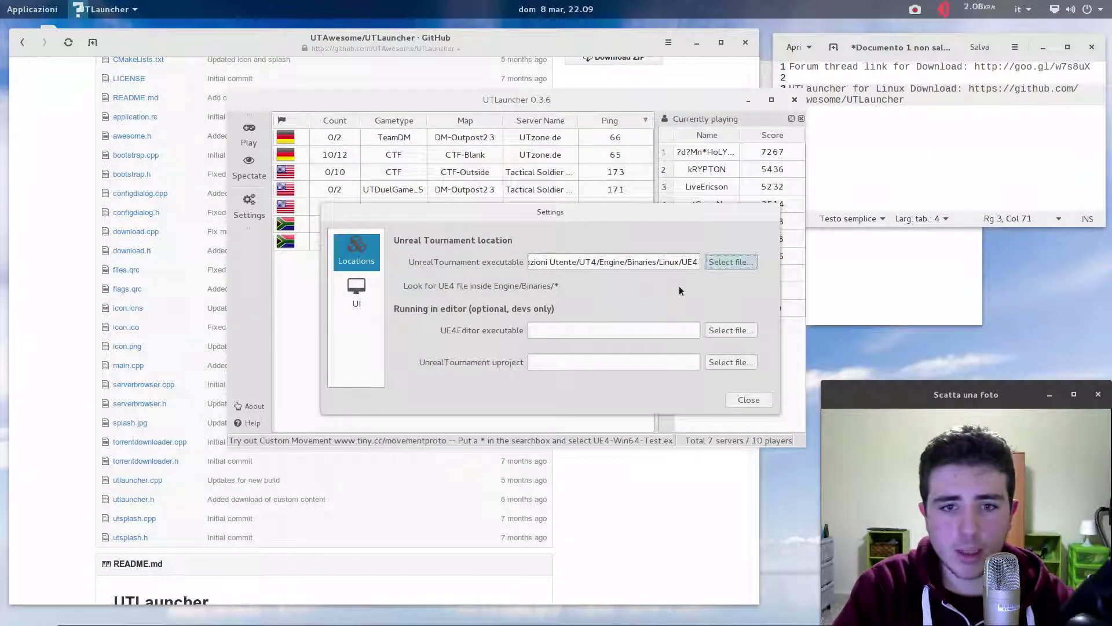
pyautogui.click(748, 400)
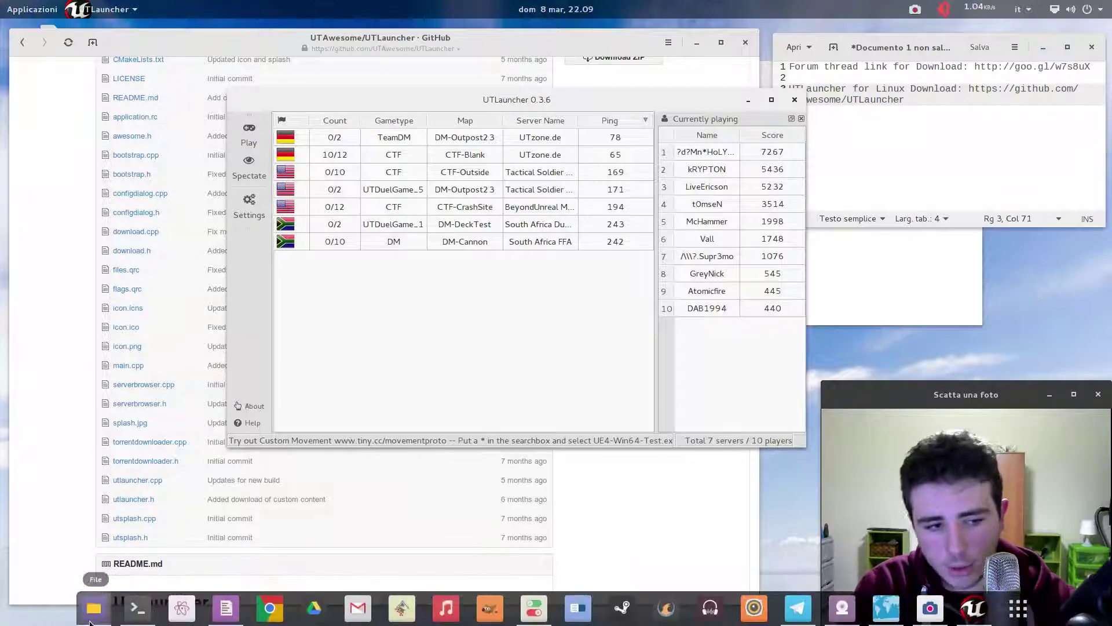
# Browse to UT4/Engine/Binaries/Linux in Files and look through the game binaries
pyautogui.click(93, 615)
pyautogui.moveTo(721, 74); pyautogui.dragTo(595, 95)
pyautogui.doubleClick(592, 134)
pyautogui.doubleClick(593, 128)
pyautogui.doubleClick(594, 132)
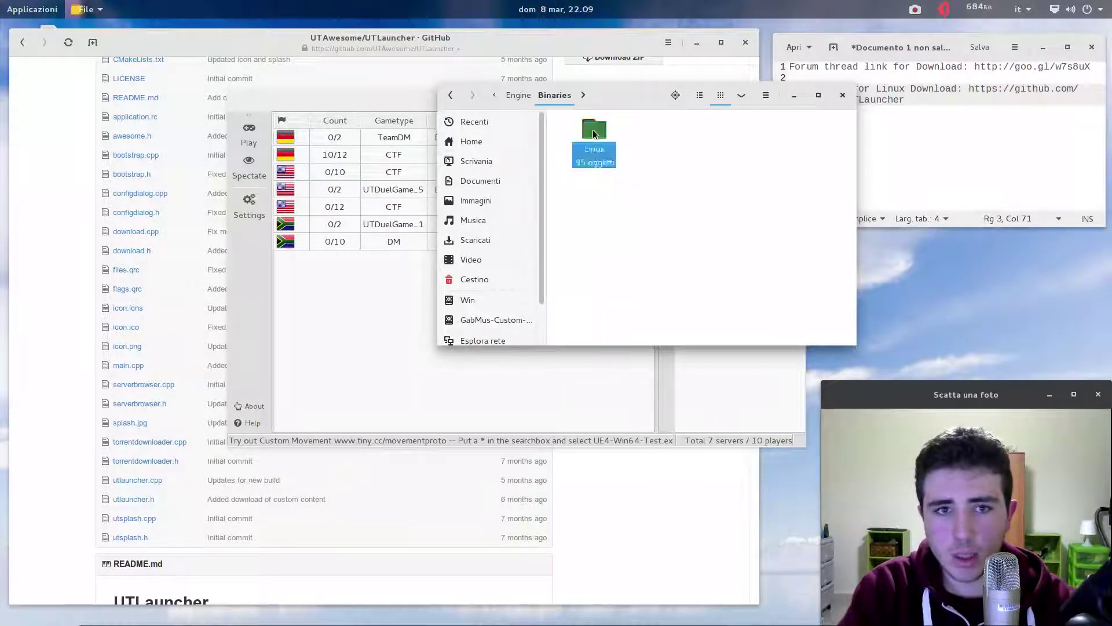
pyautogui.scroll(-10, 718, 232)
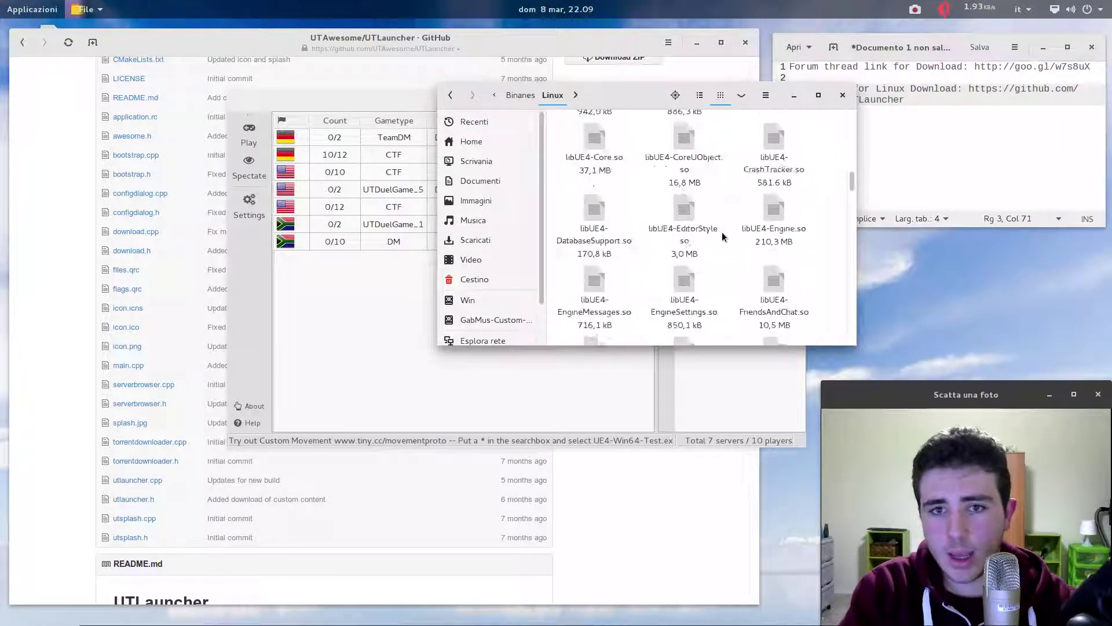
pyautogui.scroll(-8, 722, 229)
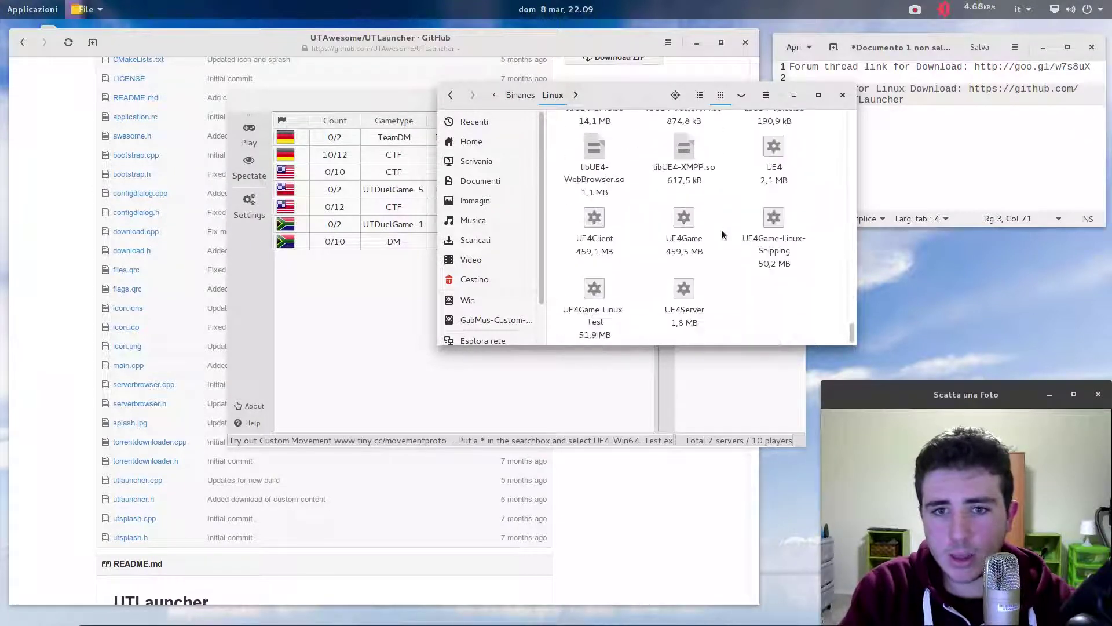
pyautogui.click(774, 232)
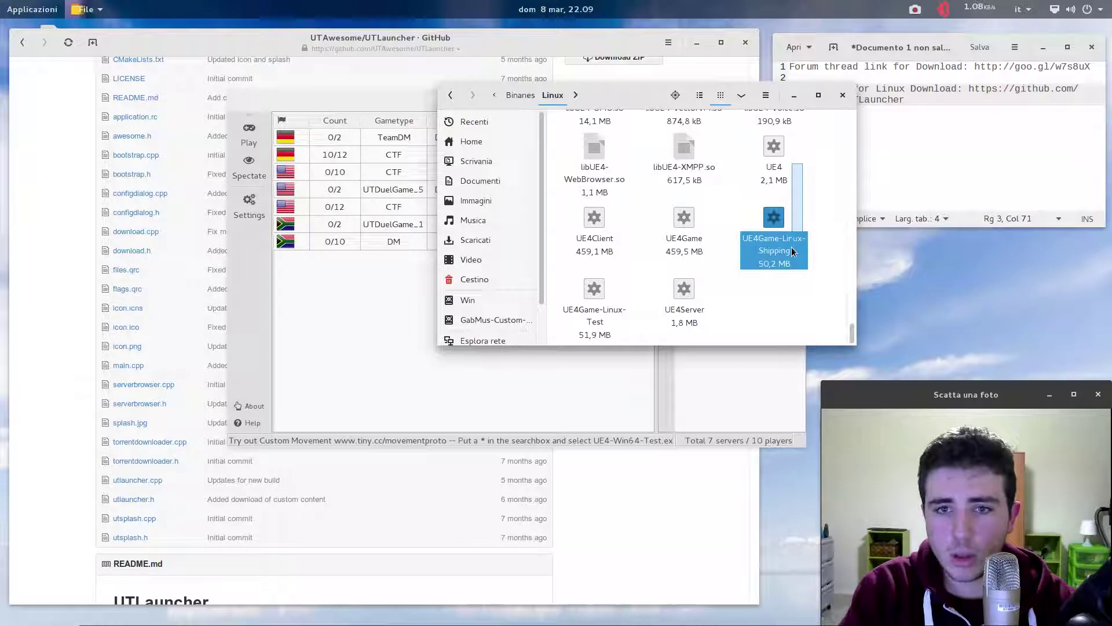
pyautogui.click(747, 301)
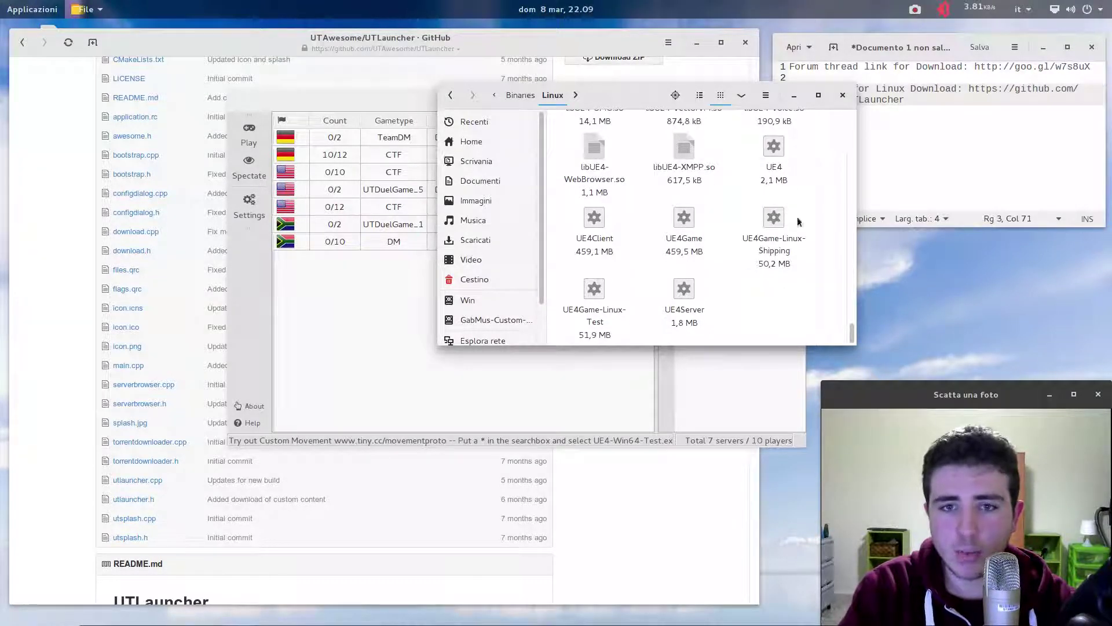
# Check the UE4 file's Permessi tab in Proprietà, then close the dialog
pyautogui.rightClick(769, 150)
pyautogui.click(805, 402)
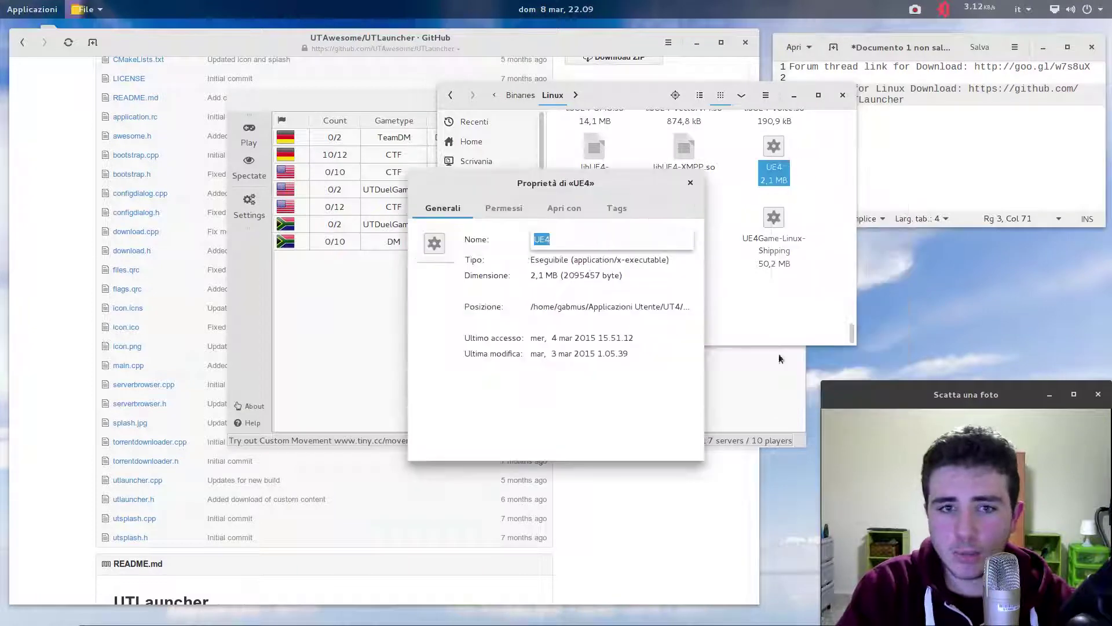
pyautogui.click(503, 208)
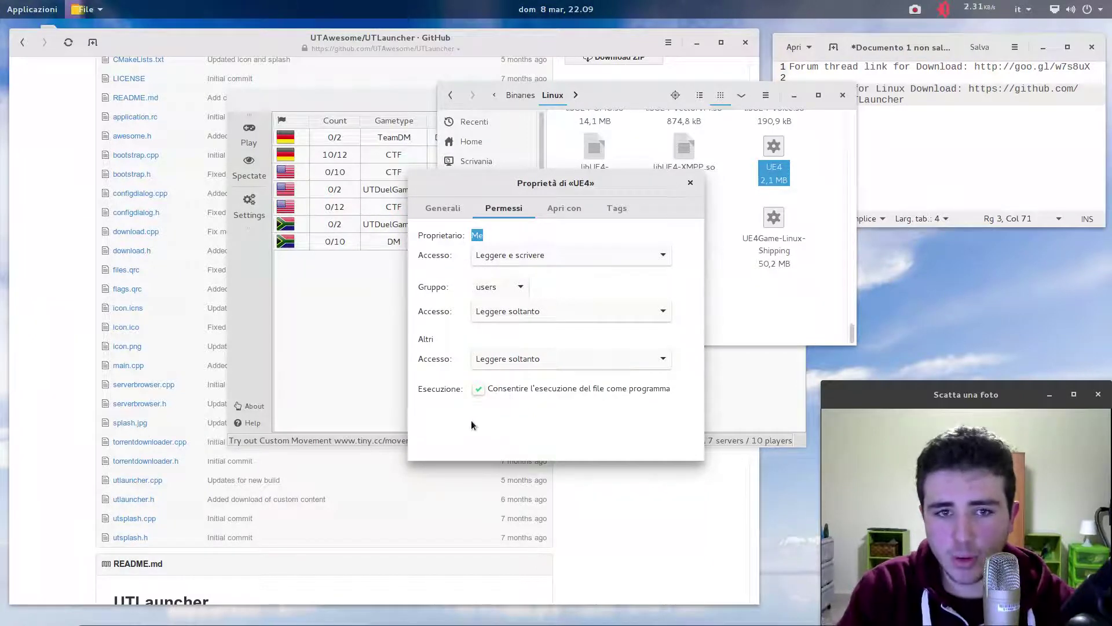
pyautogui.click(690, 183)
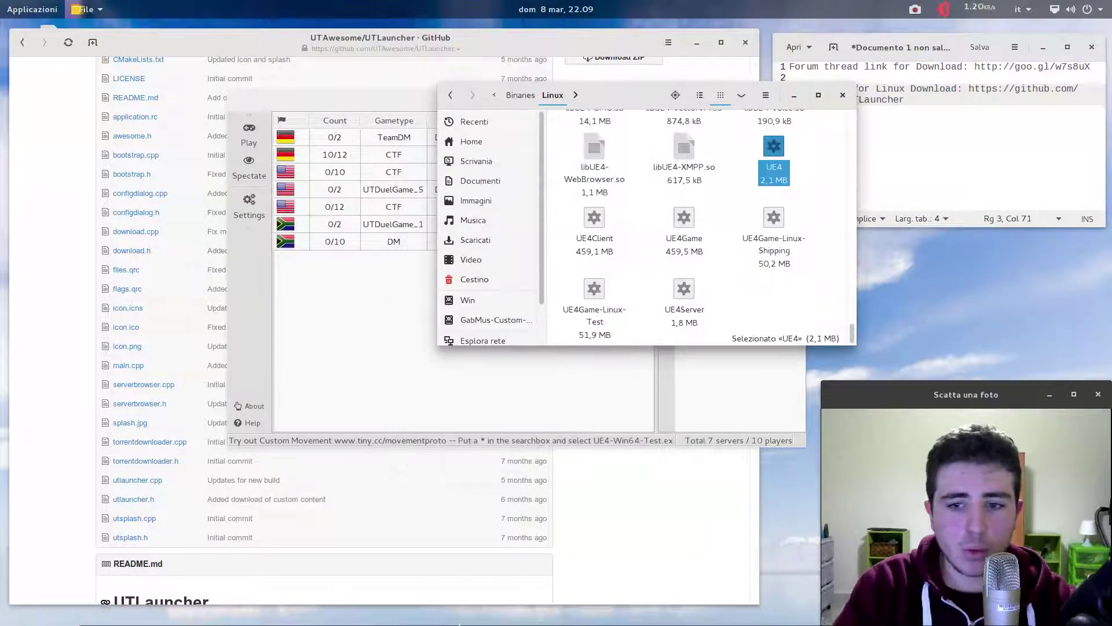
# Stop UTLauncher and cd into Engine/Binaries/Linux by dragging the folder into the terminal
pyautogui.click(139, 608)
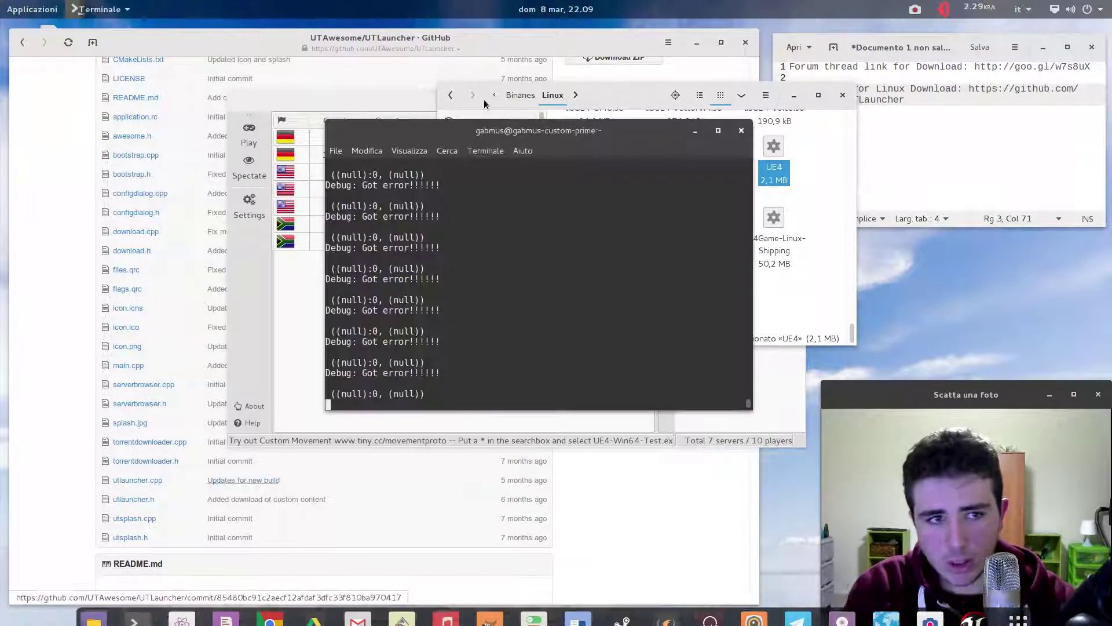
pyautogui.moveTo(534, 138); pyautogui.dragTo(234, 146)
pyautogui.hotkey('ctrl', 'c')
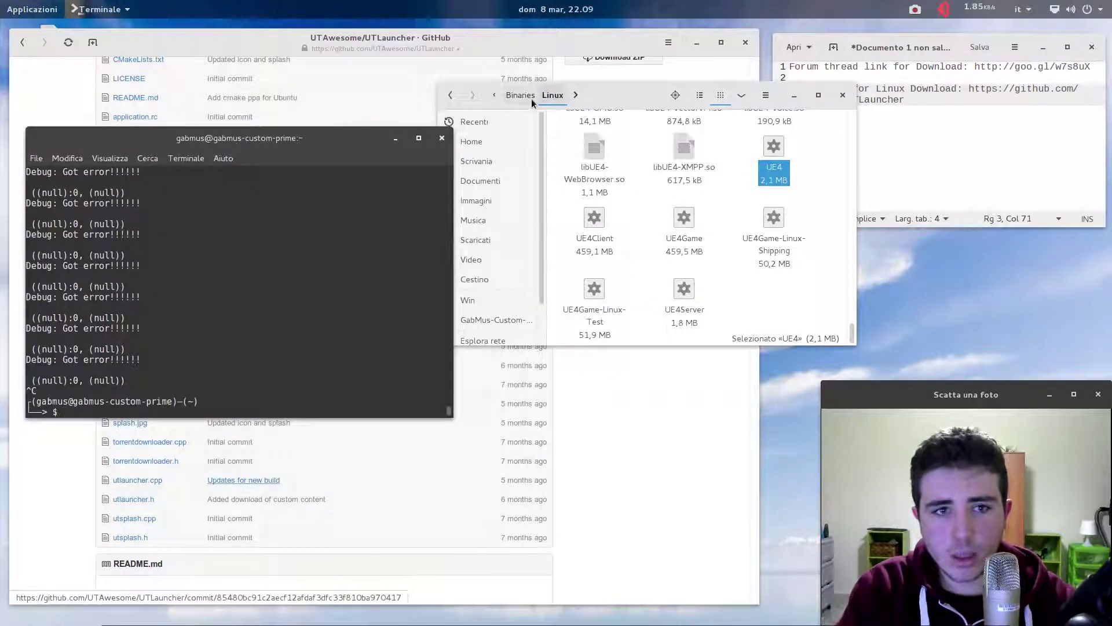
pyautogui.write('cd')
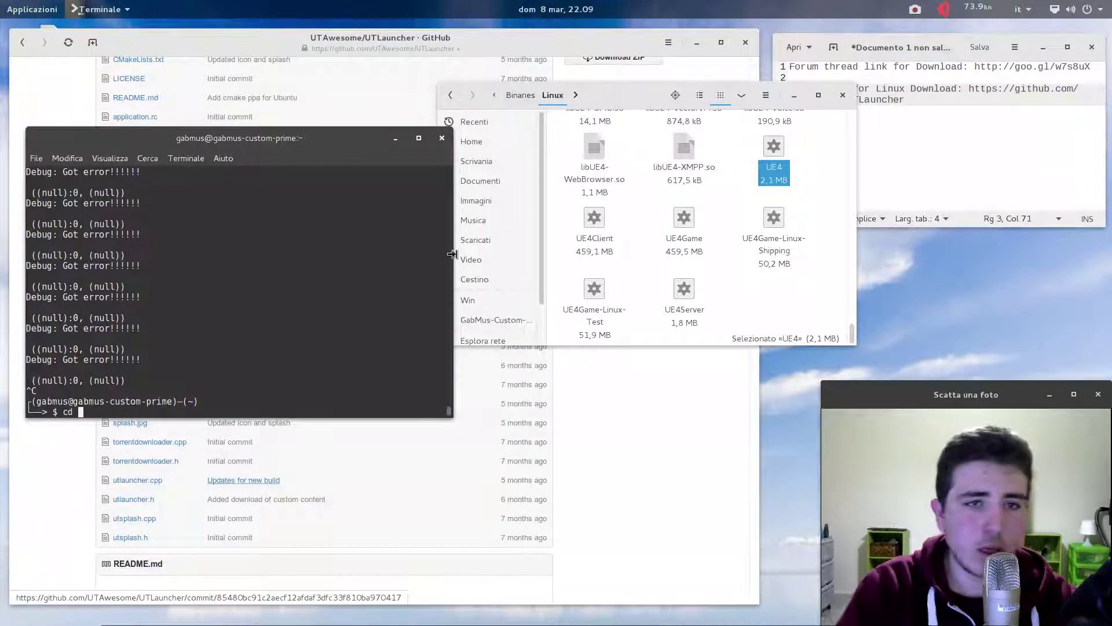
pyautogui.hotkey('alt', 'Left')
pyautogui.moveTo(594, 130); pyautogui.dragTo(243, 314)
pyautogui.click(238, 313)
pyautogui.press('Return')
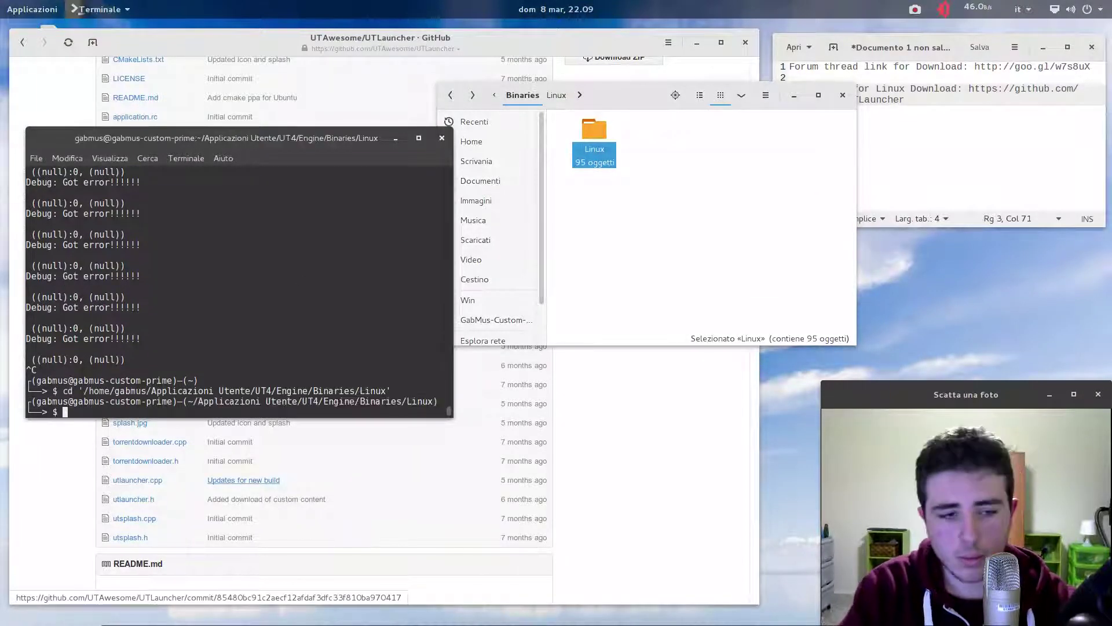
# Run chmod +x UE4* and view the Linux folder's libUE4 libraries in Files
pyautogui.write('ch')
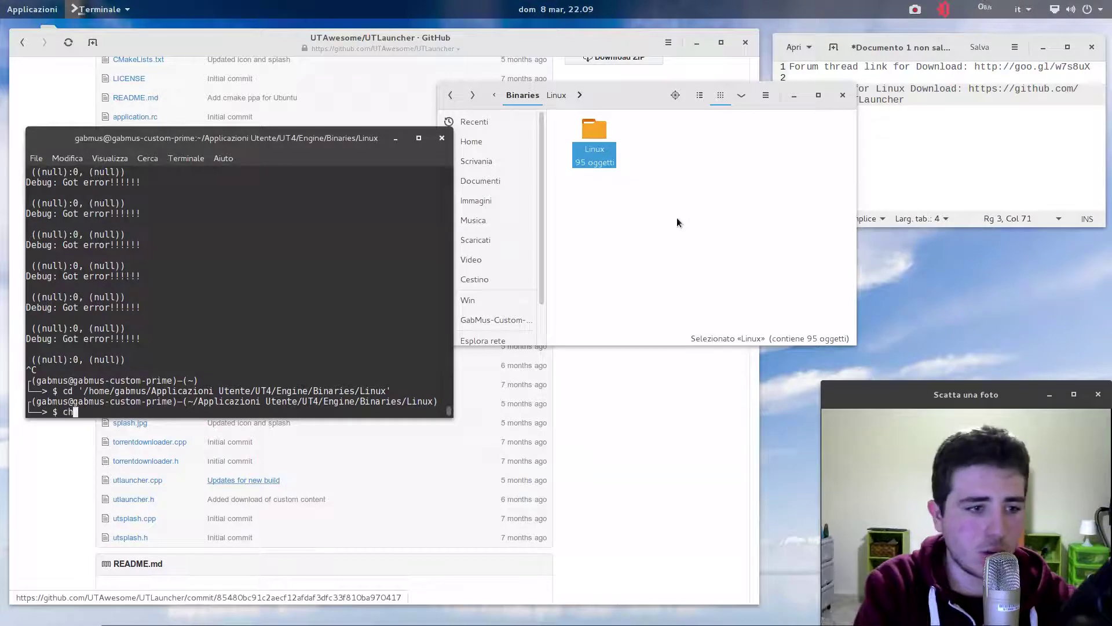
pyautogui.write('mod ')
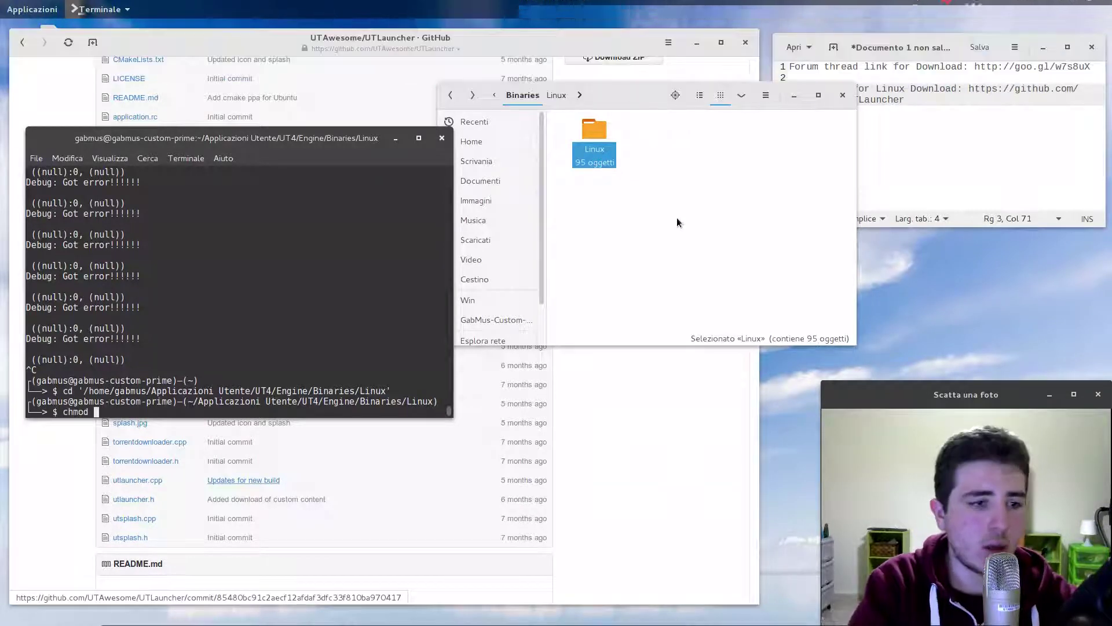
pyautogui.write('+x UE4')
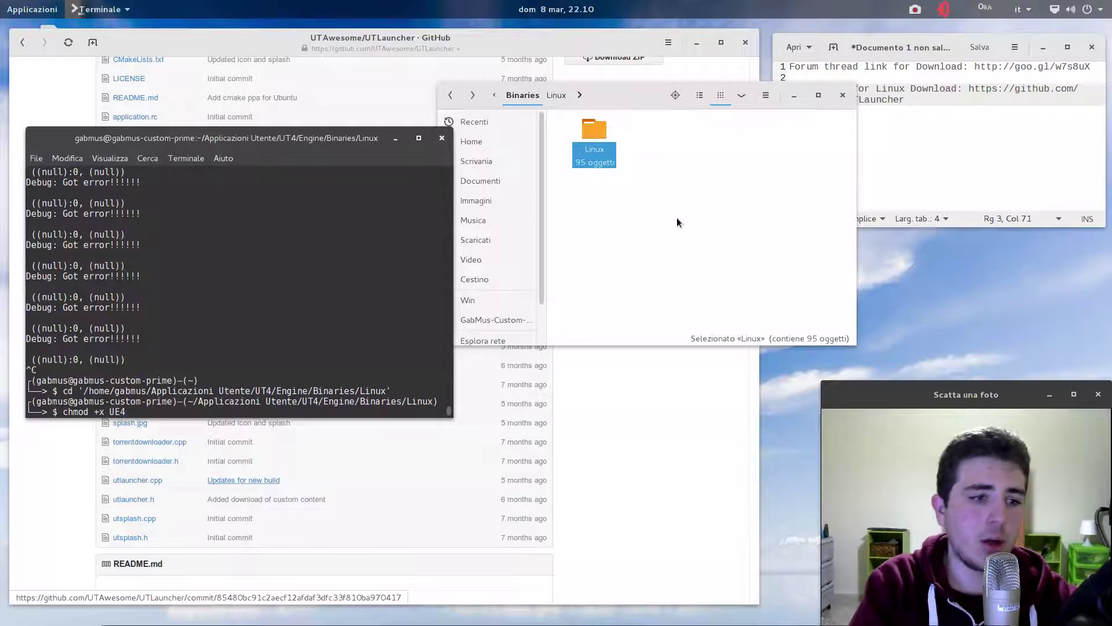
pyautogui.press('Return')
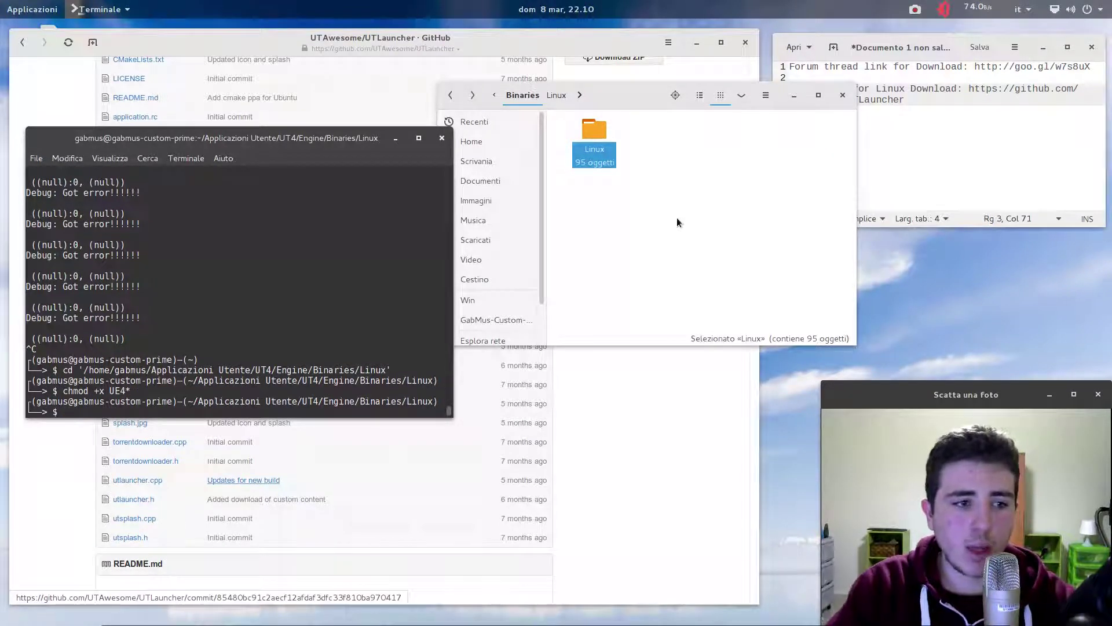
pyautogui.doubleClick(594, 130)
pyautogui.scroll(-20, 742, 235)
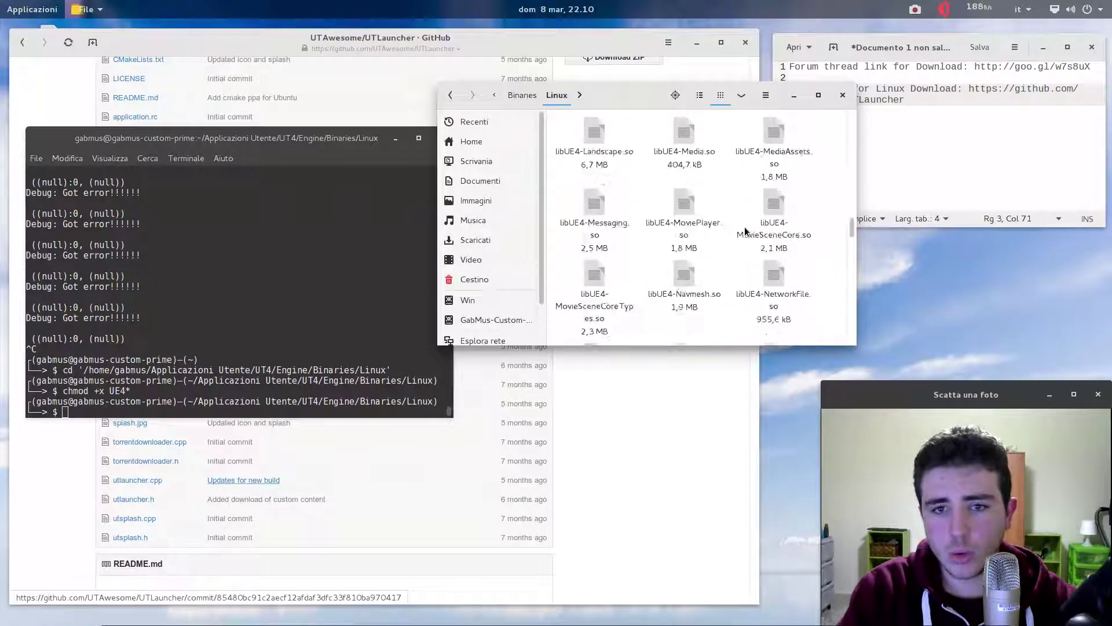
# Select the UE4, Shipping and UE4Game binaries, deselect them, and close the Files window
pyautogui.scroll(-6, 745, 231)
pyautogui.moveTo(807, 137); pyautogui.dragTo(747, 260)
pyautogui.moveTo(719, 202); pyautogui.dragTo(620, 280)
pyautogui.click(772, 315)
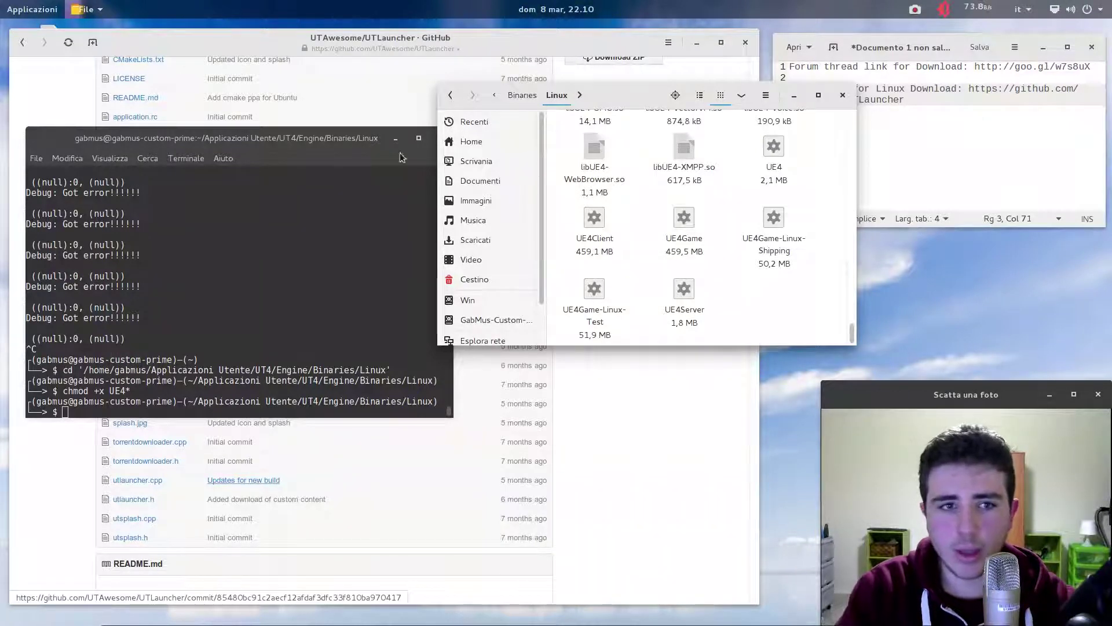
pyautogui.click(296, 139)
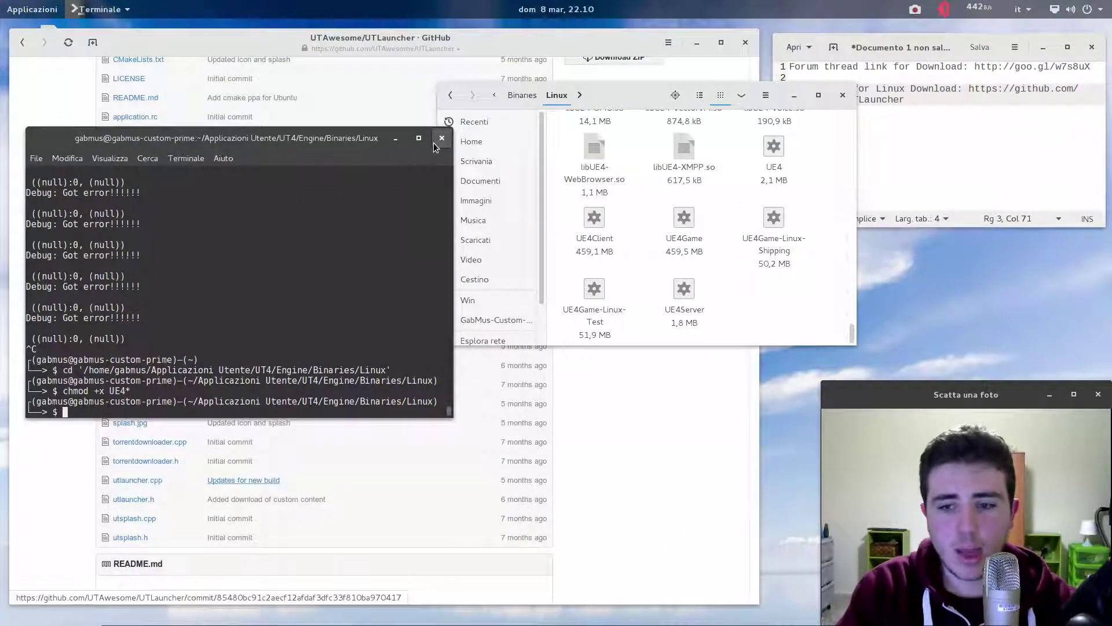
pyautogui.click(837, 99)
pyautogui.click(838, 98)
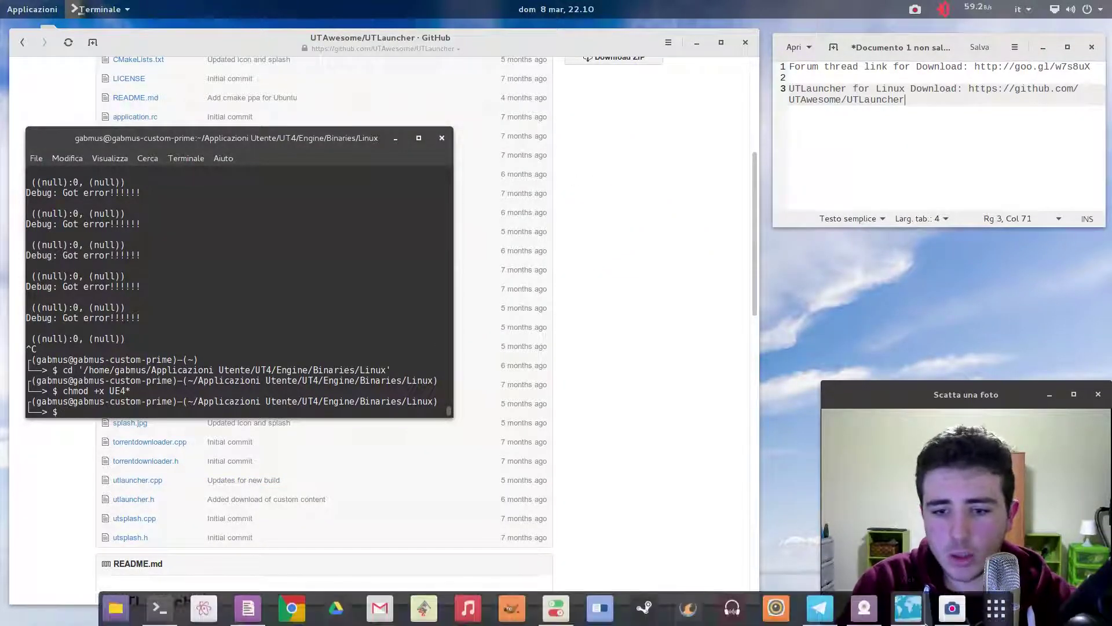
# Browse and dismiss the application grid, then close the terminal with Ctrl+D
pyautogui.click(997, 608)
pyautogui.scroll(-5, 613, 292)
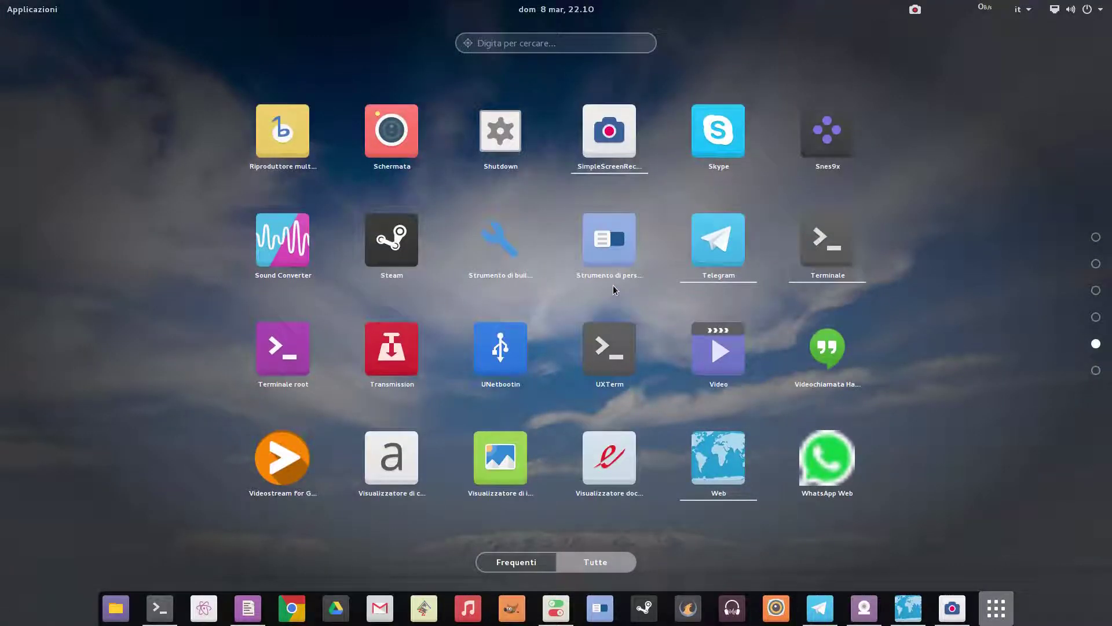
pyautogui.click(995, 607)
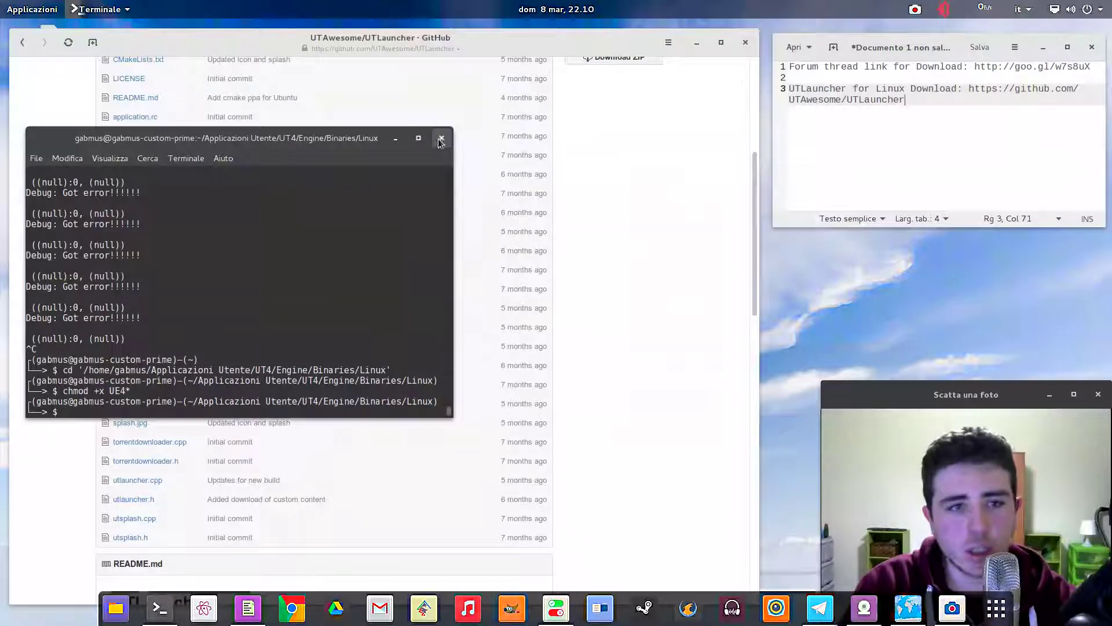
pyautogui.hotkey('ctrl', 'd')
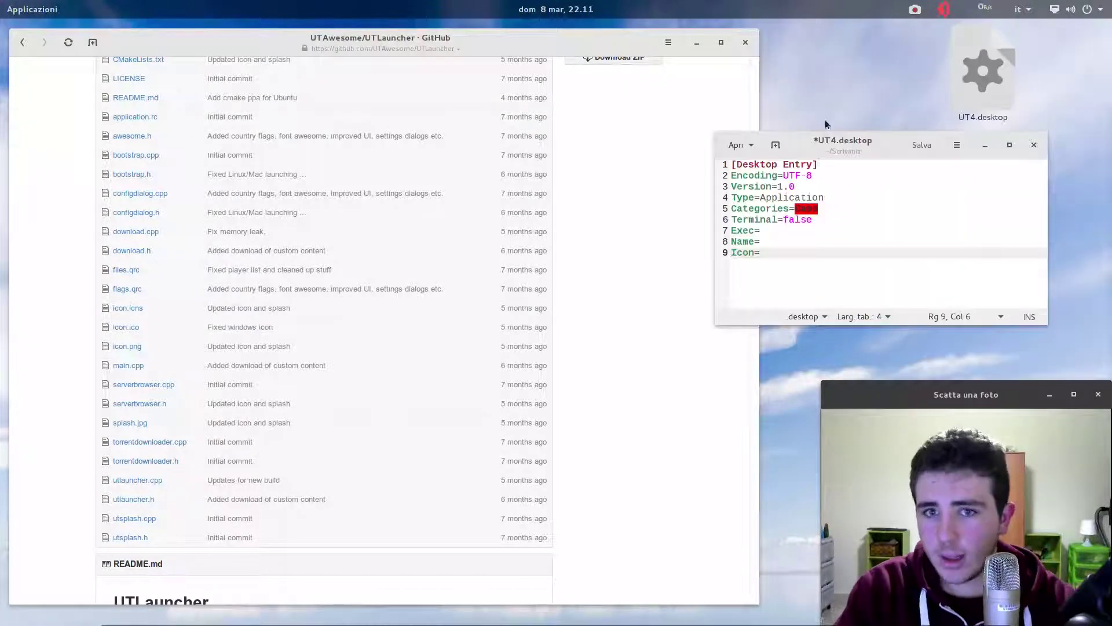
# Review the [Desktop Entry] header and Encoding lines of UT4.desktop in gedit
pyautogui.moveTo(840, 159); pyautogui.dragTo(890, 195)
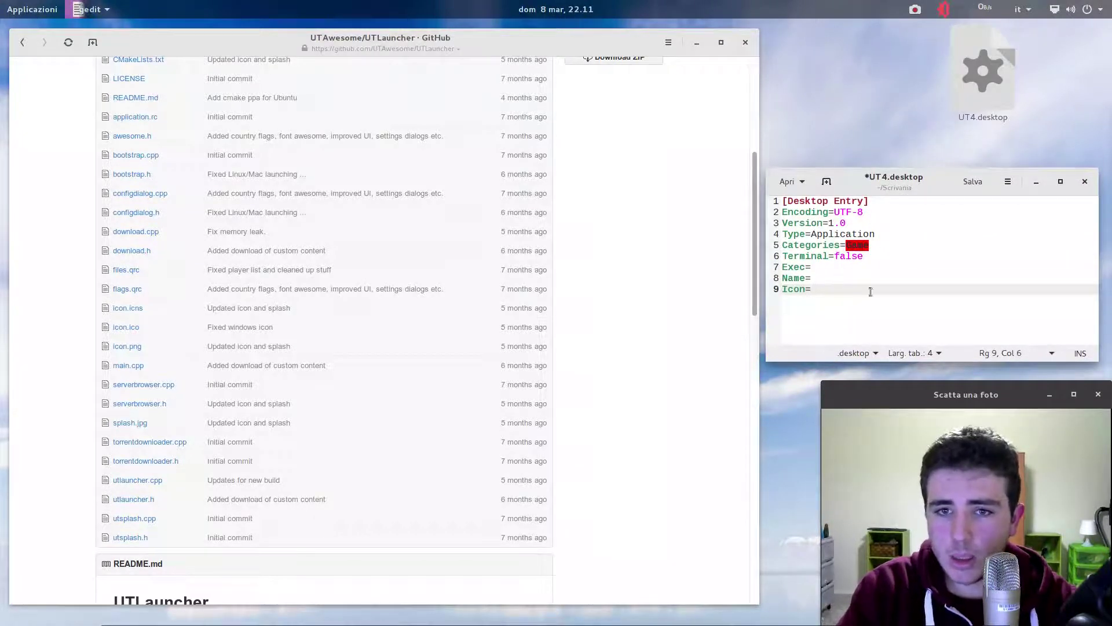
pyautogui.moveTo(869, 288); pyautogui.dragTo(800, 268)
pyautogui.hotkey('ctrl', 'a')
pyautogui.click(892, 338)
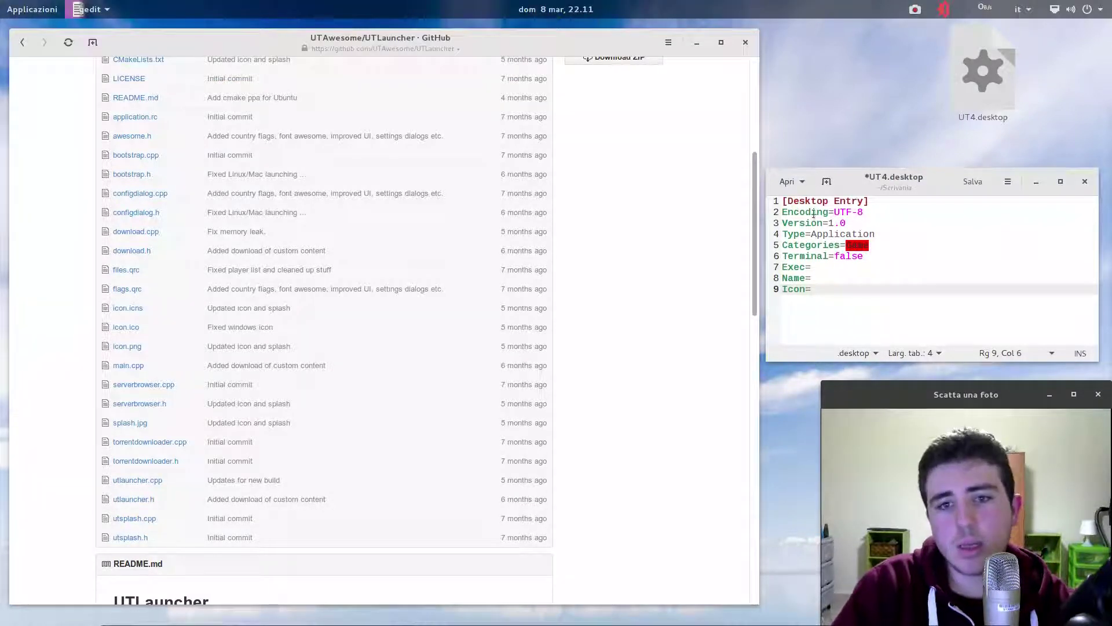
pyautogui.moveTo(785, 204); pyautogui.dragTo(878, 201)
pyautogui.click(924, 206)
pyautogui.hotkey('shift', 'Right')
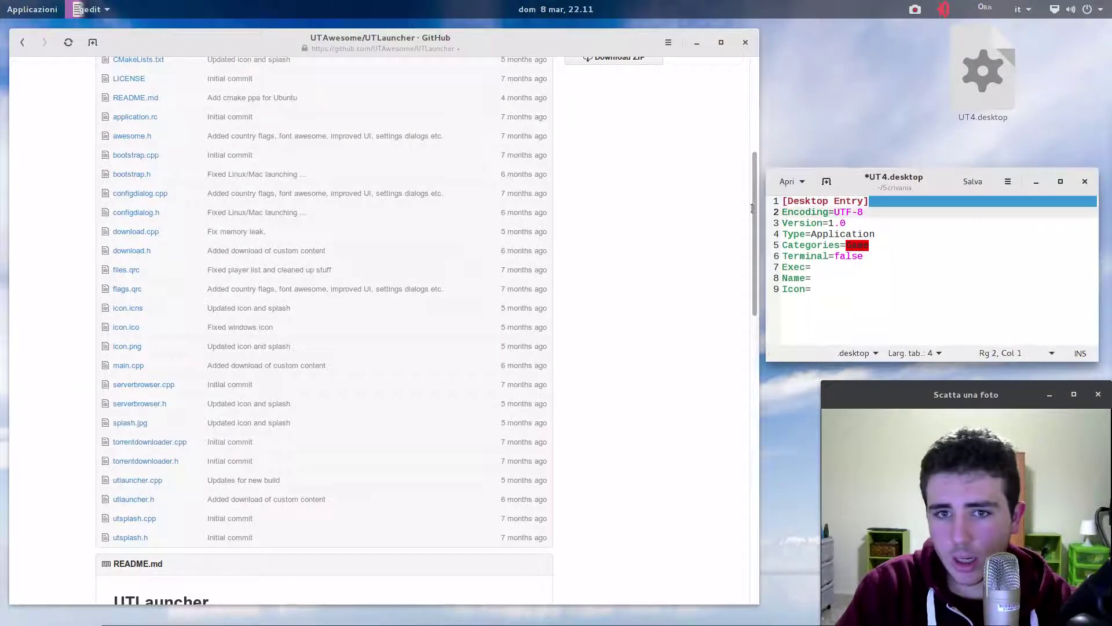
pyautogui.click(878, 202)
pyautogui.click(886, 214)
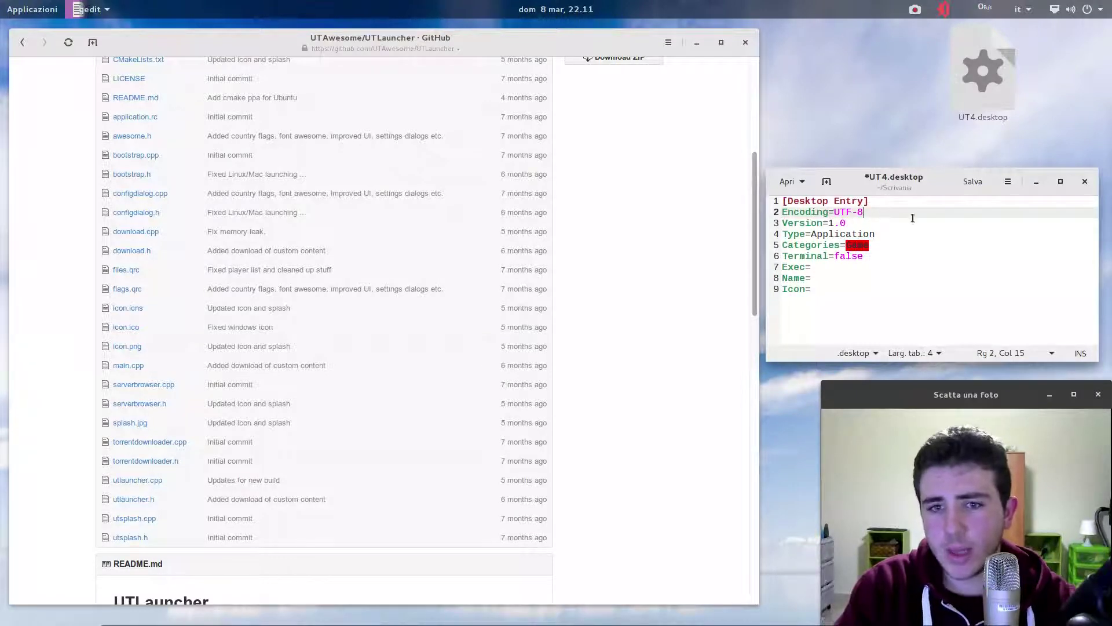
# Check the Version=1.0, Type=Application, Categories and Terminal=false lines, then save UT4.desktop
pyautogui.tripleClick(872, 224)
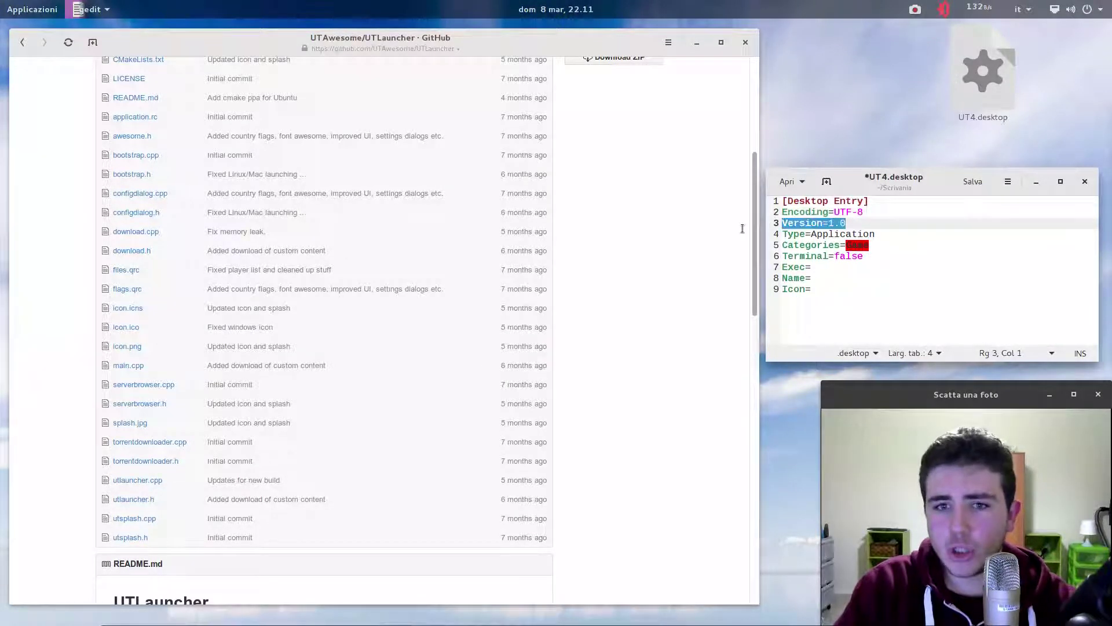
pyautogui.click(872, 224)
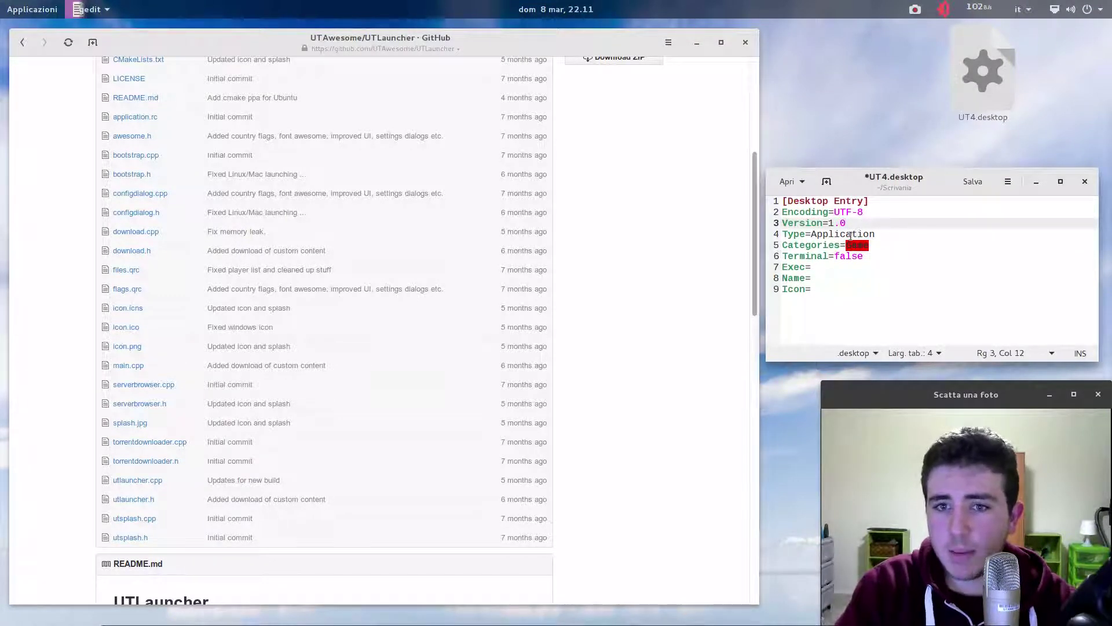
pyautogui.doubleClick(849, 234)
pyautogui.click(889, 235)
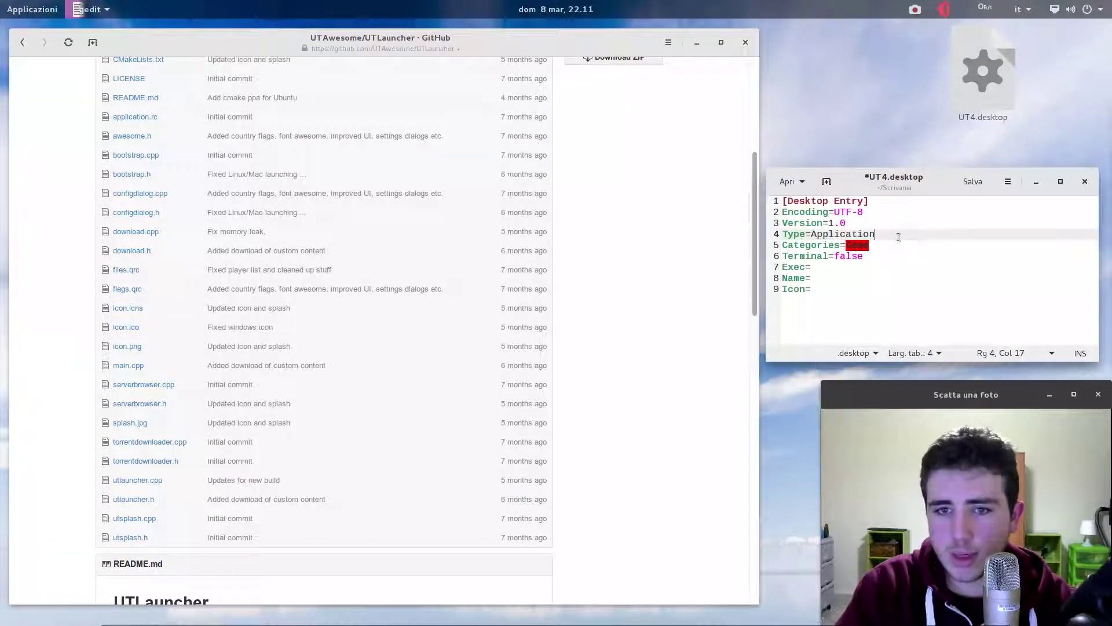
pyautogui.click(904, 243)
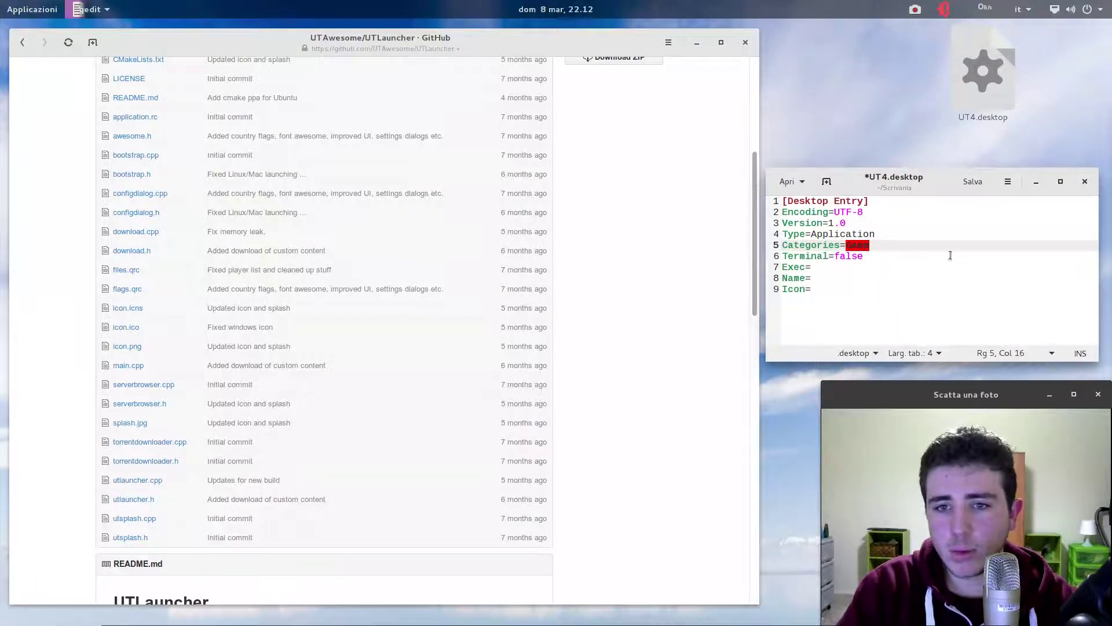
pyautogui.doubleClick(852, 256)
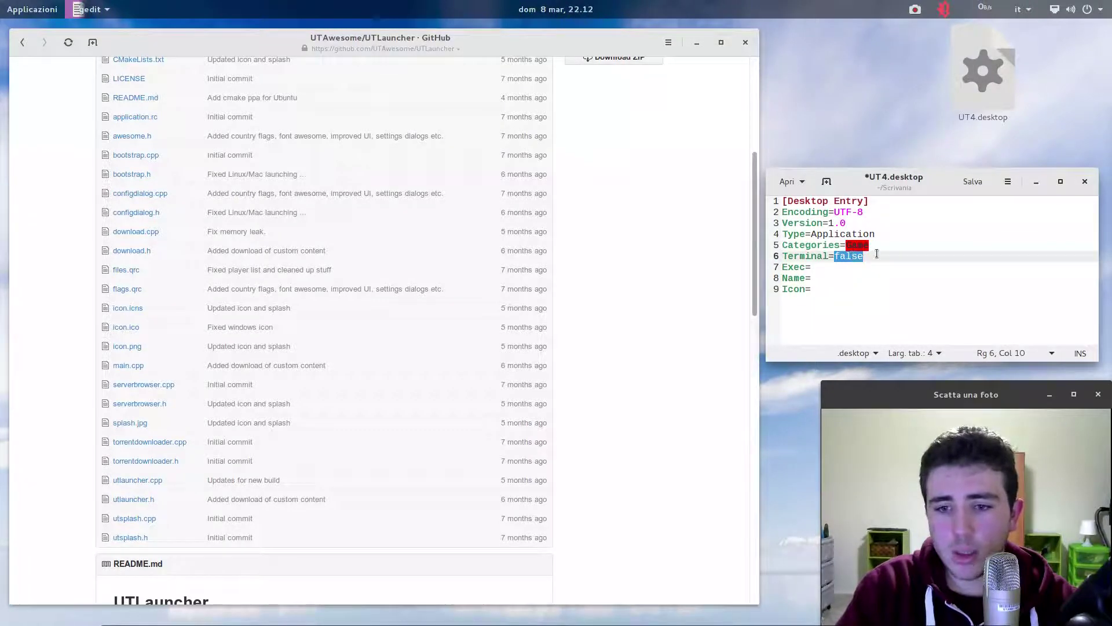
pyautogui.click(864, 259)
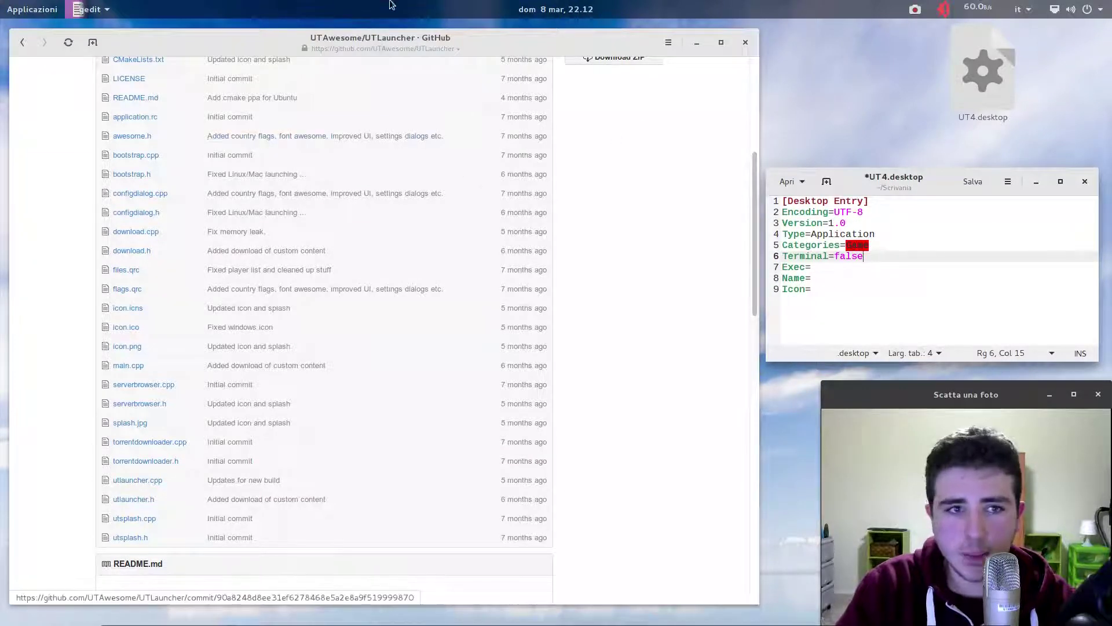
pyautogui.hotkey('ctrl', 's')
pyautogui.click(837, 269)
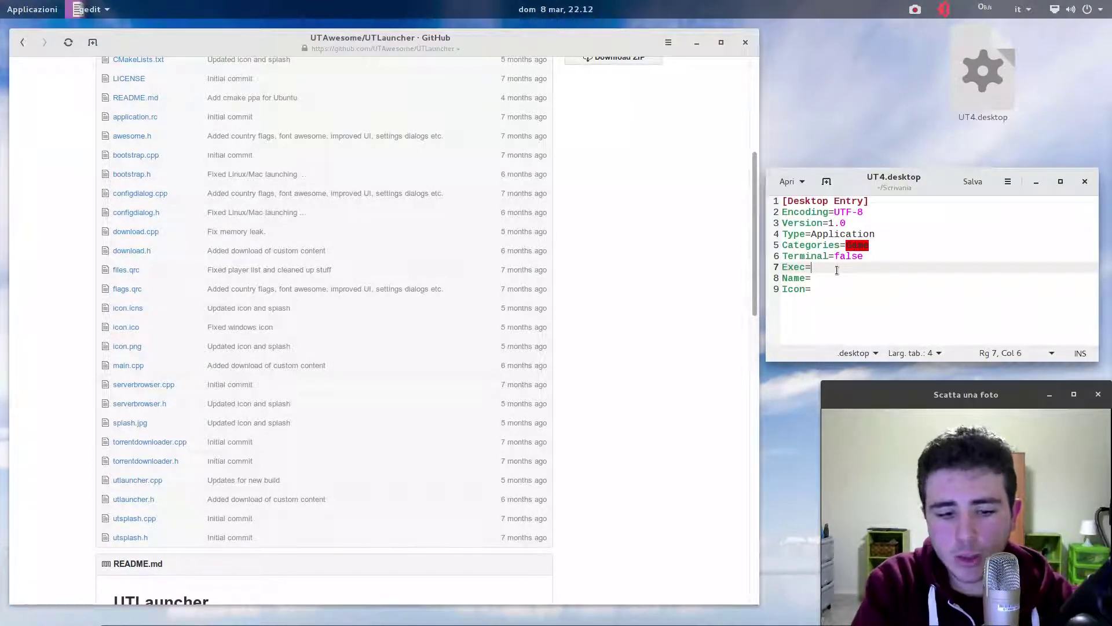
# Set the Exec line to UTLauncher, removing the 'primusrun' prefix
pyautogui.write('UTLauncher')
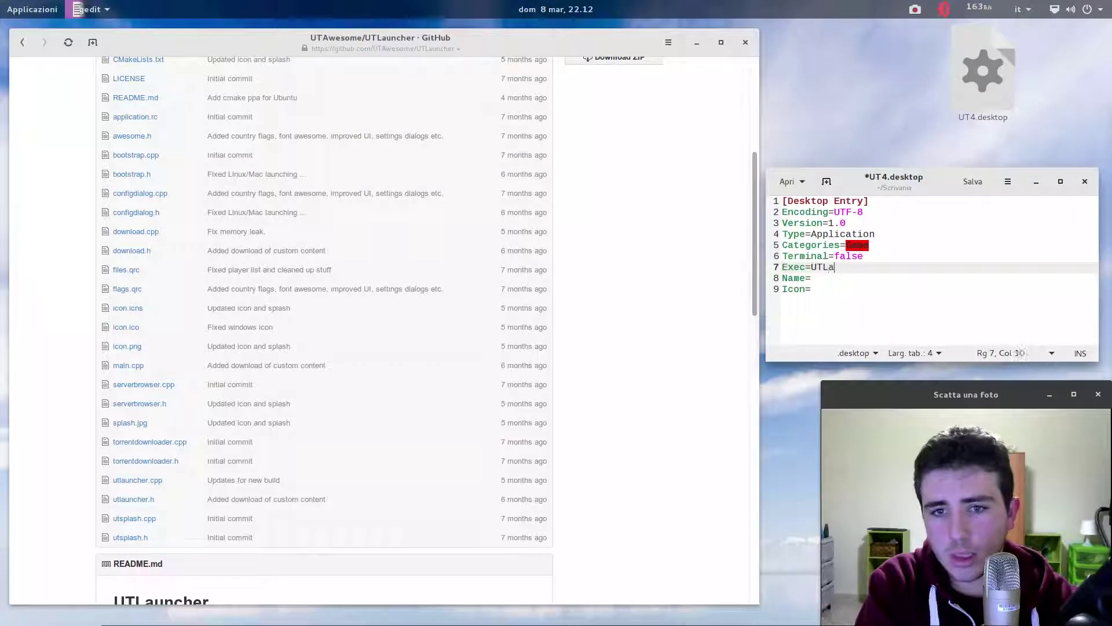
pyautogui.hotkey('shift', 'Left')
pyautogui.hotkey('shift', 'Left')
pyautogui.hotkey('shift', 'Left')
pyautogui.hotkey('shift', 'Left')
pyautogui.hotkey('shift', 'Left')
pyautogui.hotkey('shift', 'Left')
pyautogui.hotkey('shift', 'Left')
pyautogui.hotkey('shift', 'Left')
pyautogui.hotkey('shift', 'Left')
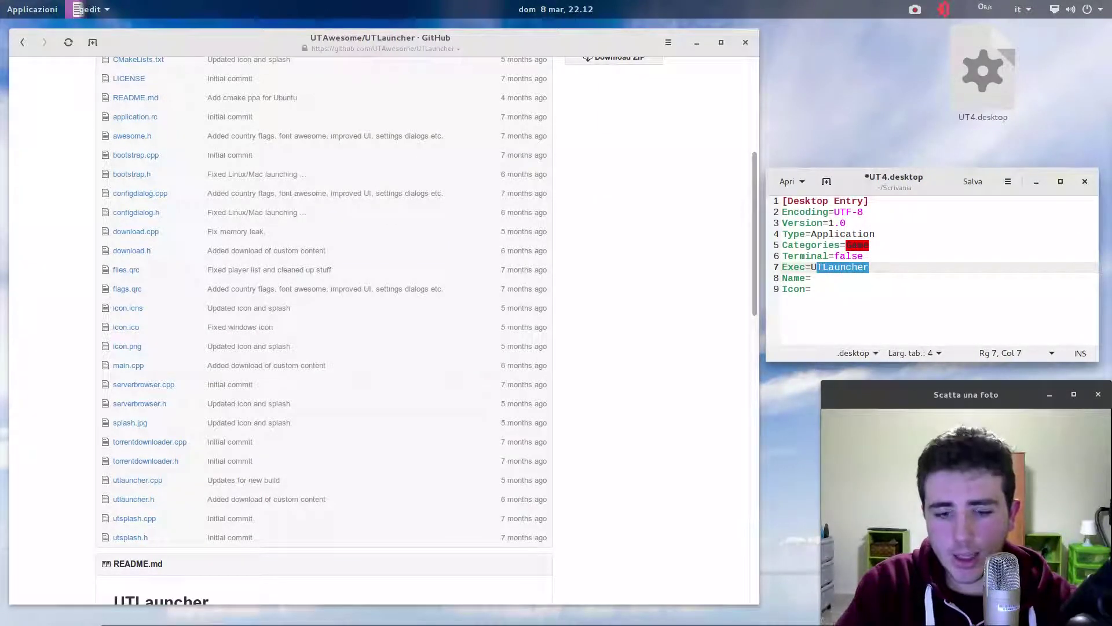
pyautogui.press('BackSpace')
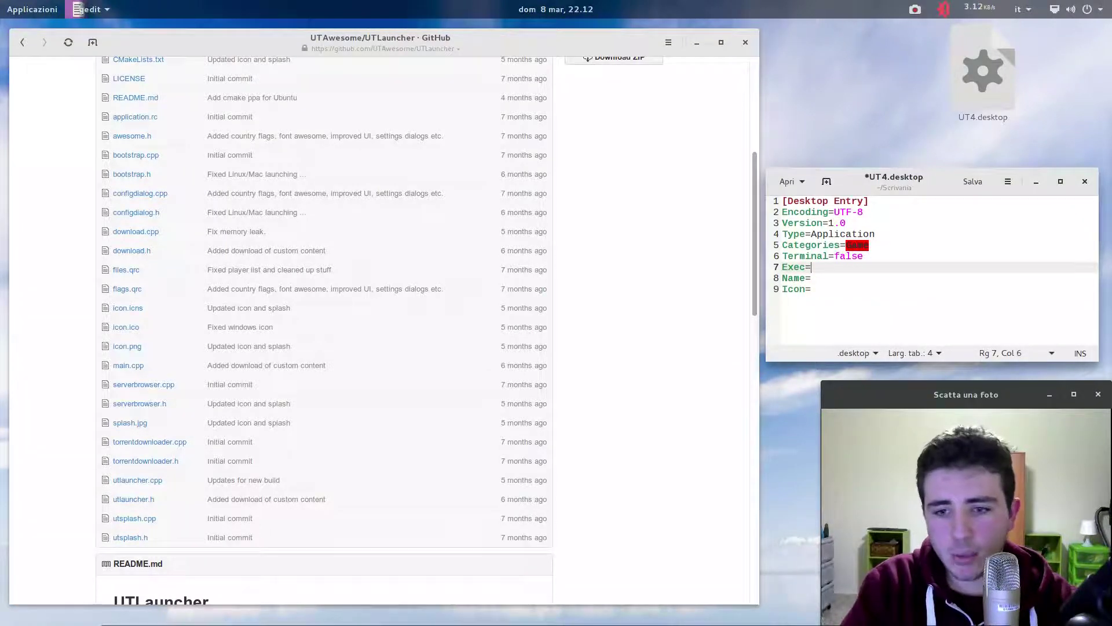
pyautogui.write('primusrun')
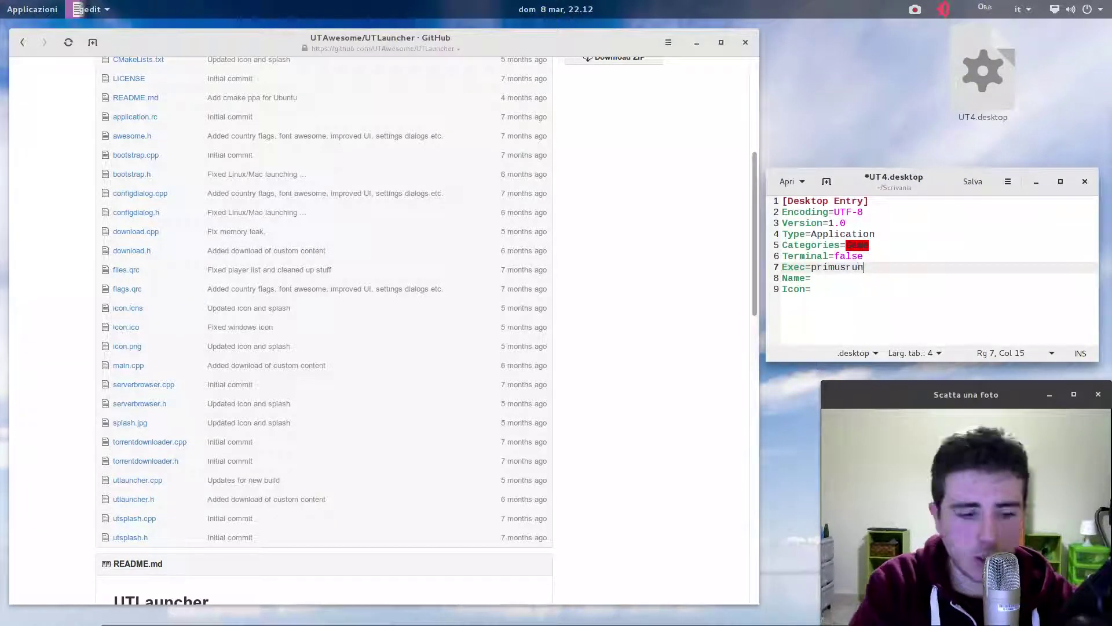
pyautogui.write(' UT')
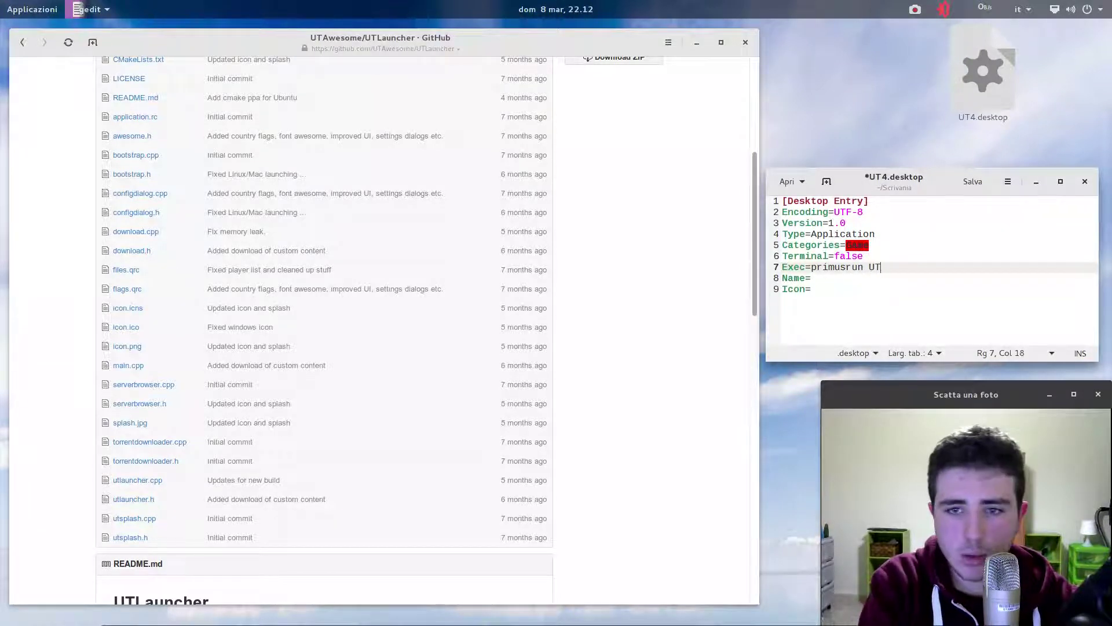
pyautogui.write('Launcher')
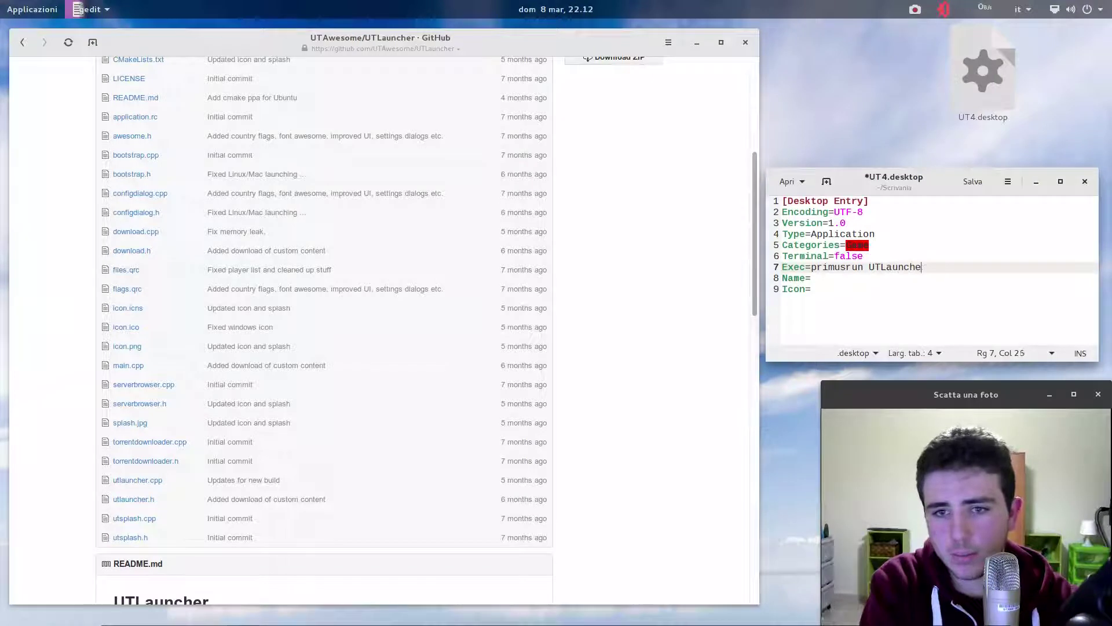
pyautogui.doubleClick(847, 267)
pyautogui.press('Delete')
pyautogui.press('Delete')
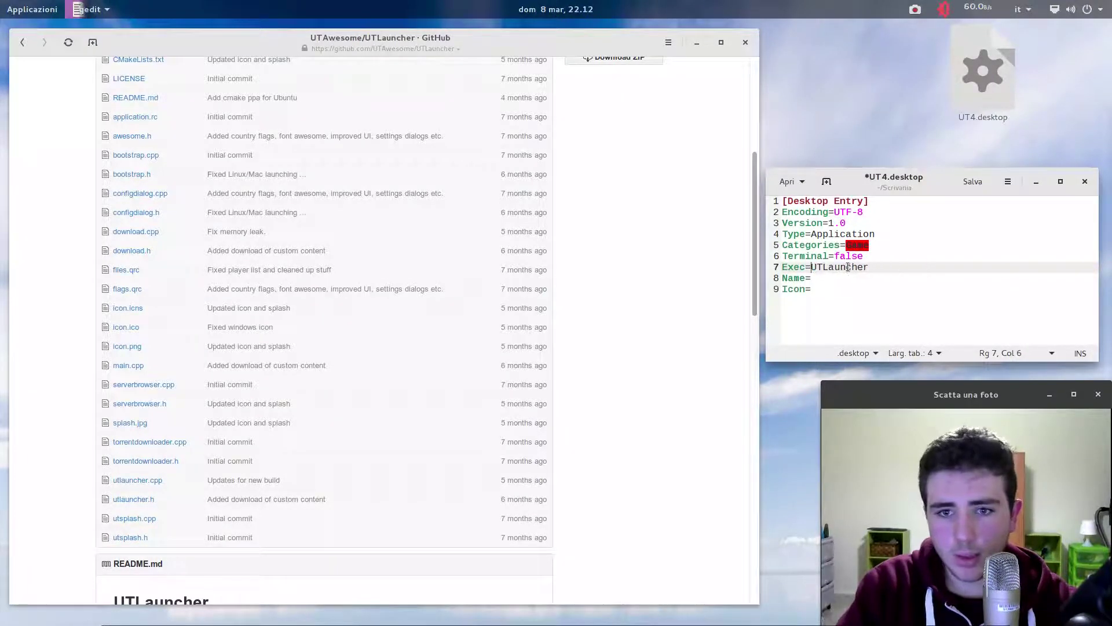
# Fill in Name=Unreal Tournament 4 and move to the Icon line
pyautogui.click(831, 281)
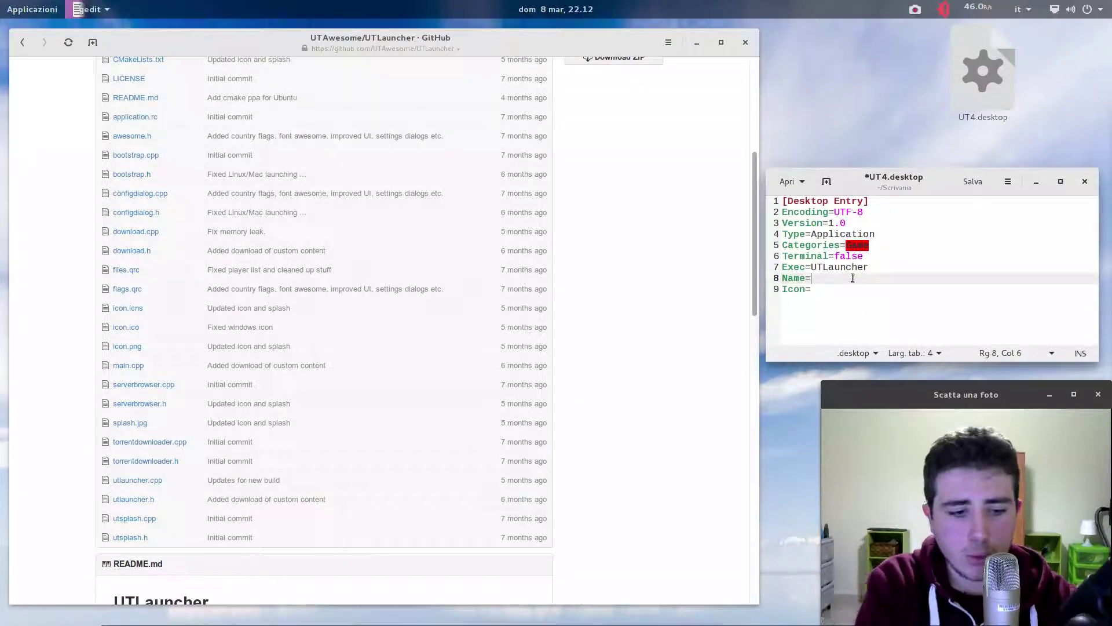
pyautogui.write('eal Tournament 4')
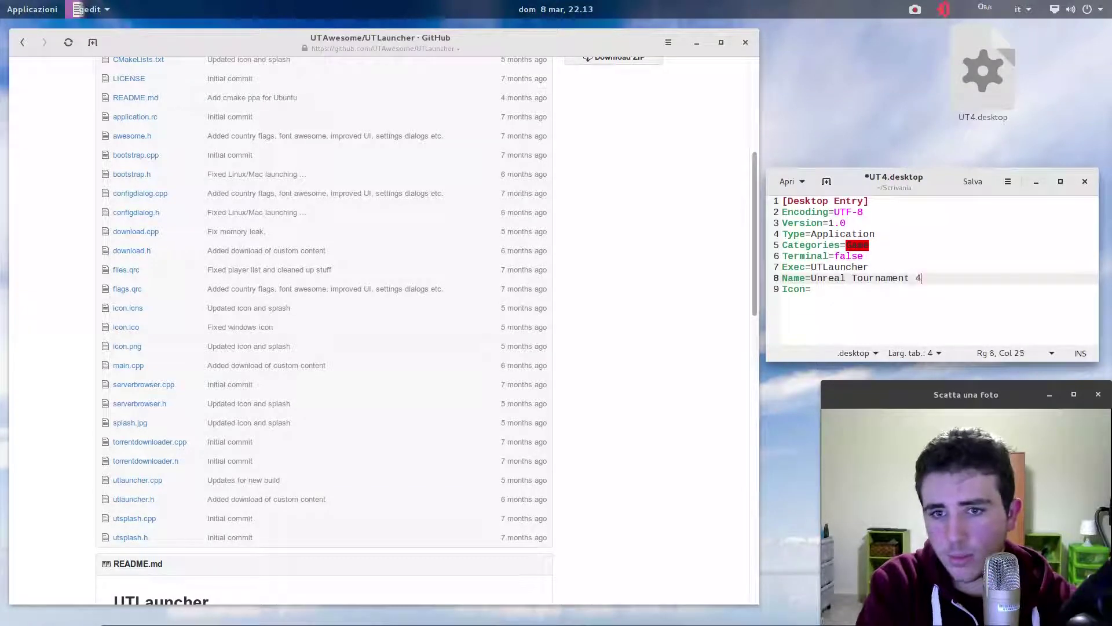
pyautogui.click(838, 288)
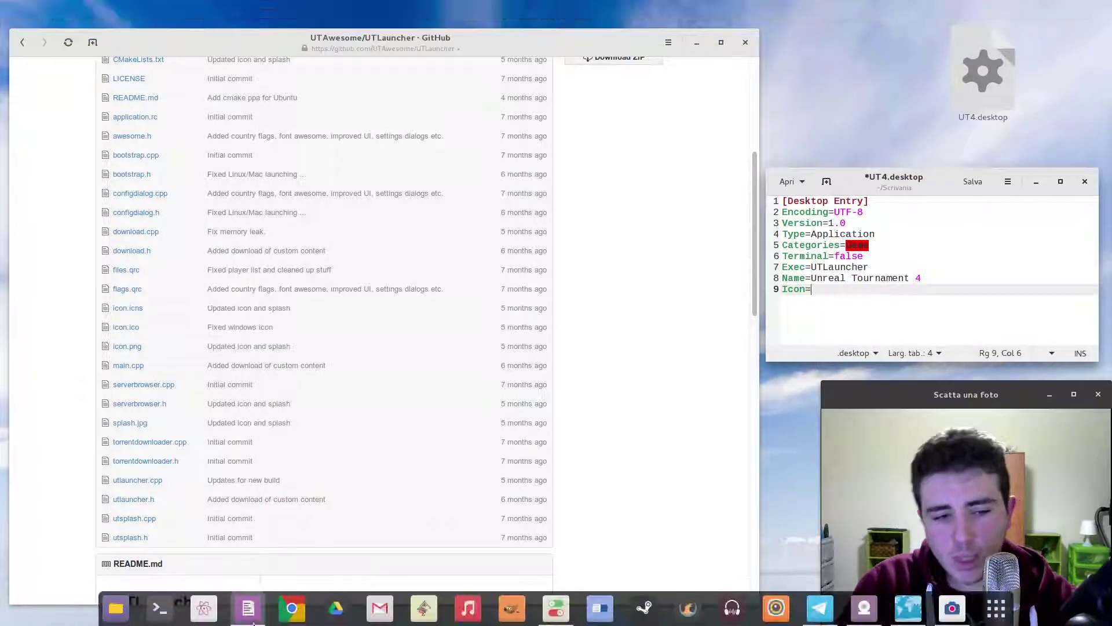
# Browse to Applicazioni Utente/UT4 and preview ut4icon.png, the 256 × 256 Unreal logo
pyautogui.click(117, 607)
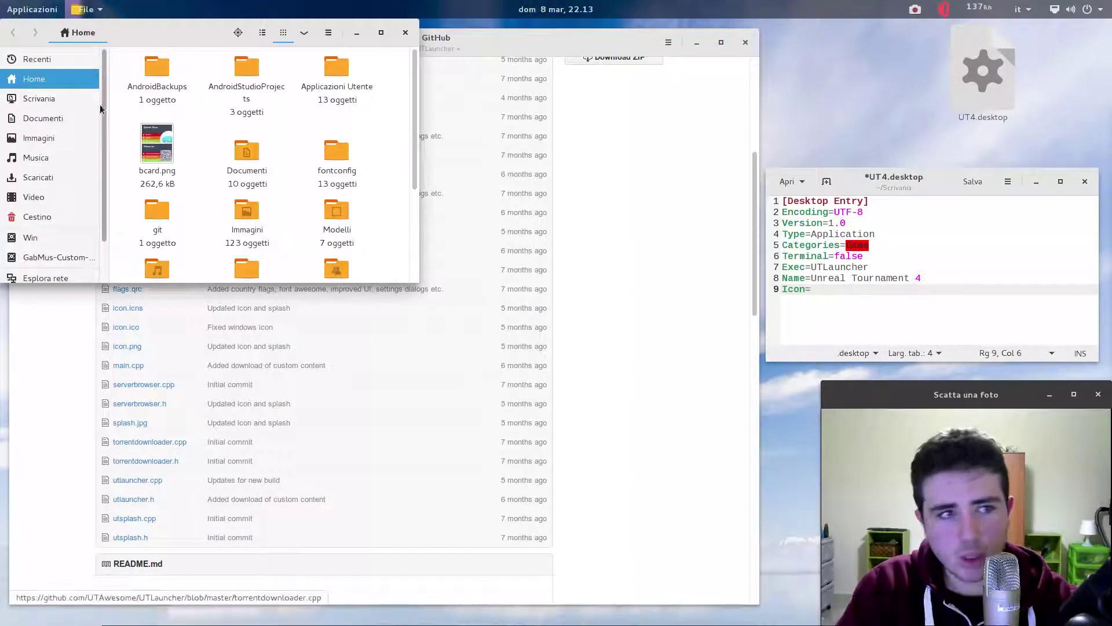
pyautogui.doubleClick(334, 68)
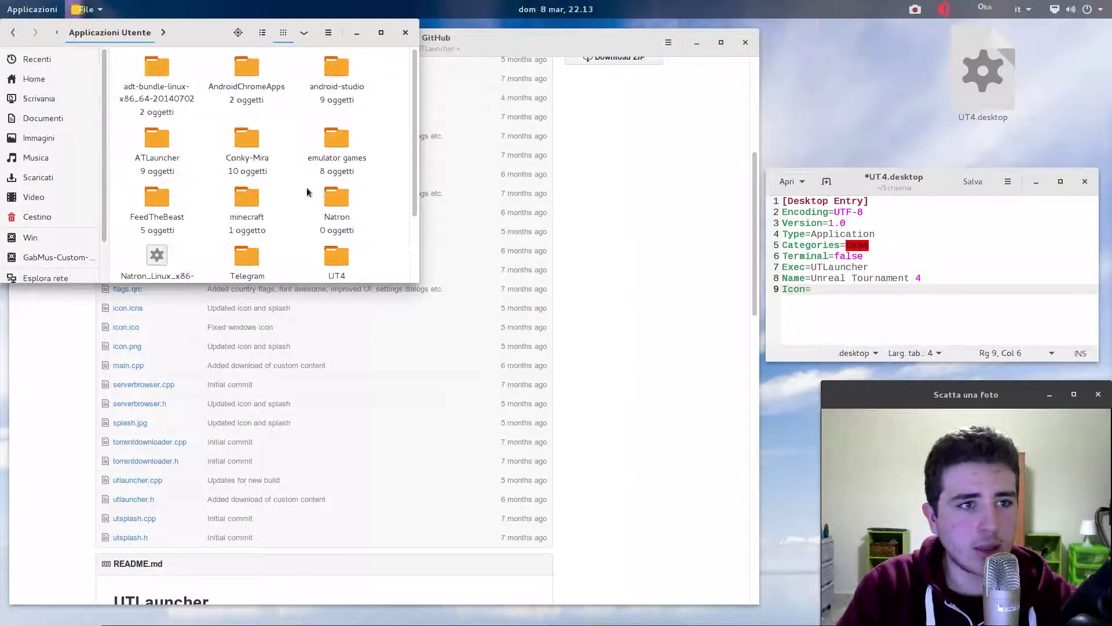
pyautogui.scroll(-3, 336, 192)
pyautogui.doubleClick(336, 188)
pyautogui.doubleClick(156, 143)
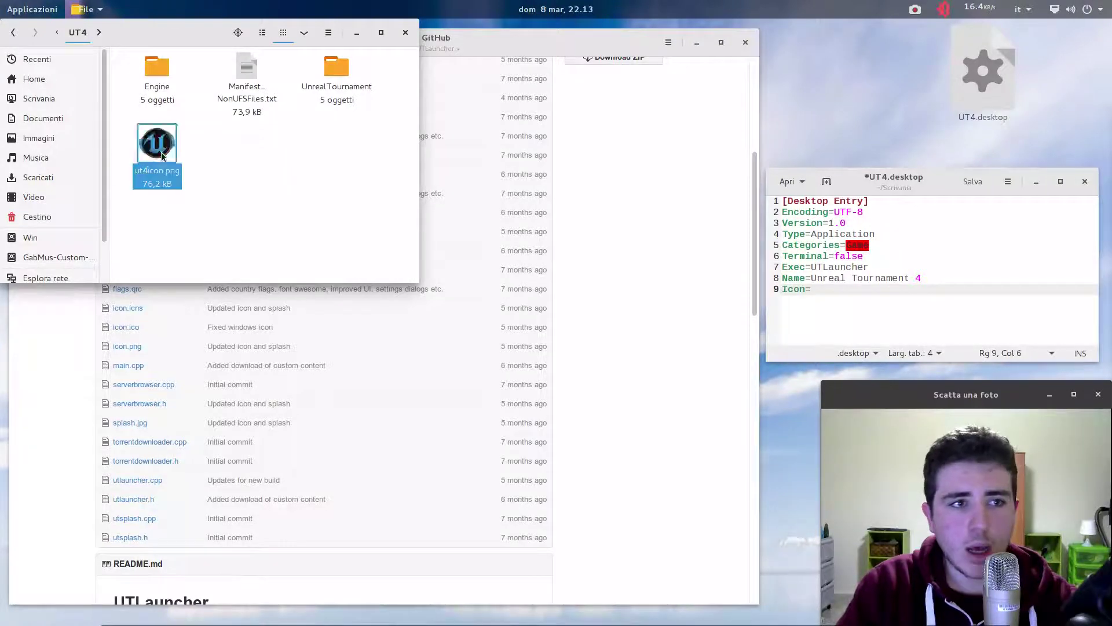
pyautogui.moveTo(555, 220); pyautogui.dragTo(384, 68)
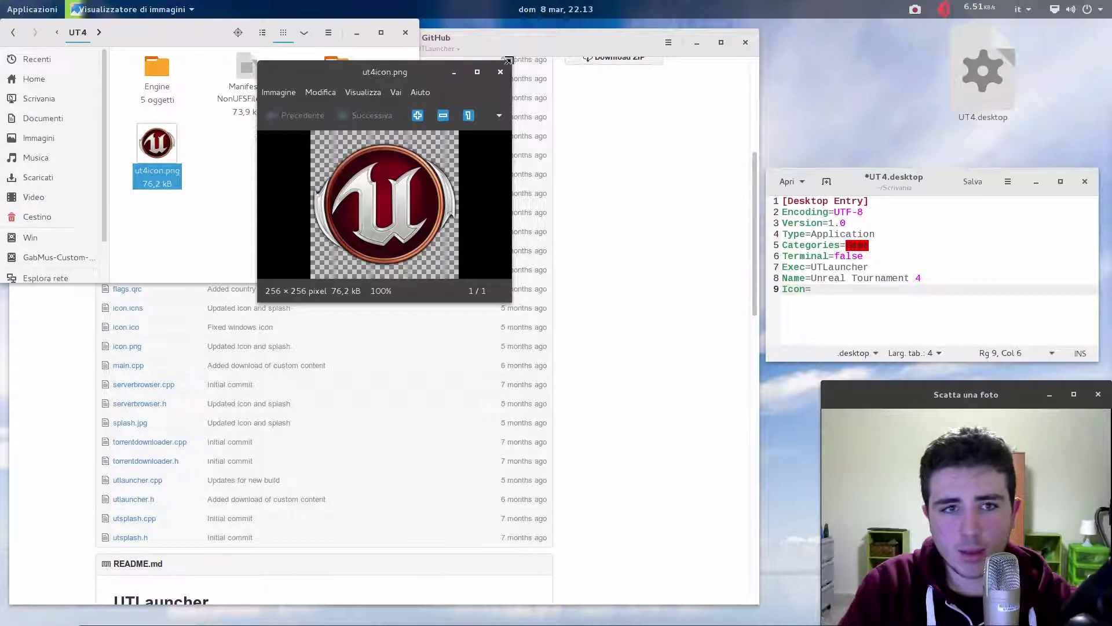
pyautogui.click(501, 71)
pyautogui.click(156, 193)
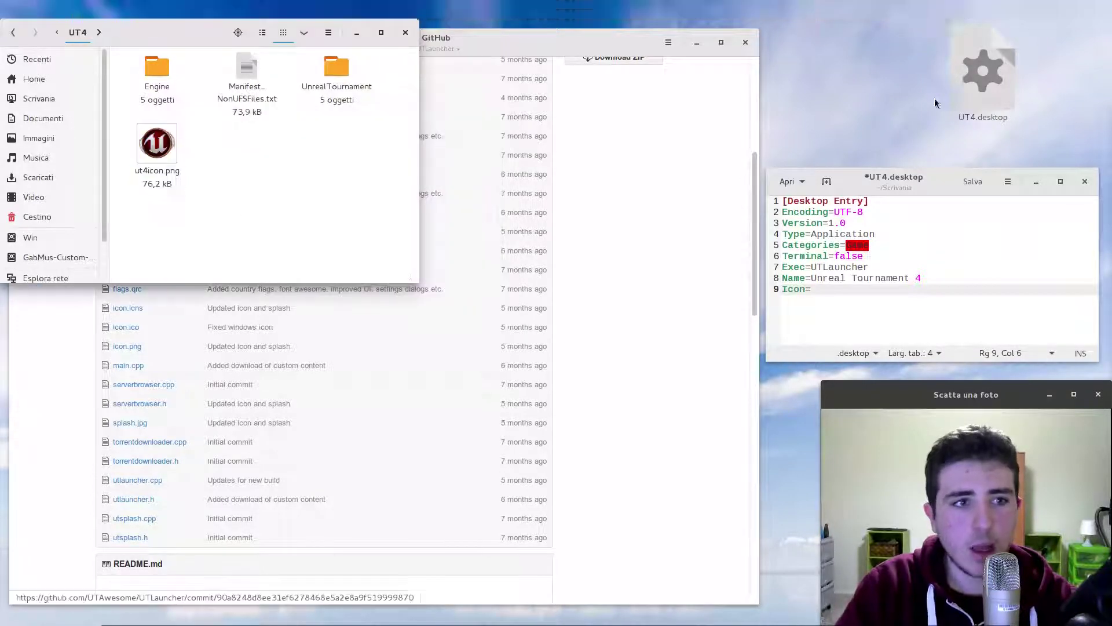
pyautogui.click(871, 300)
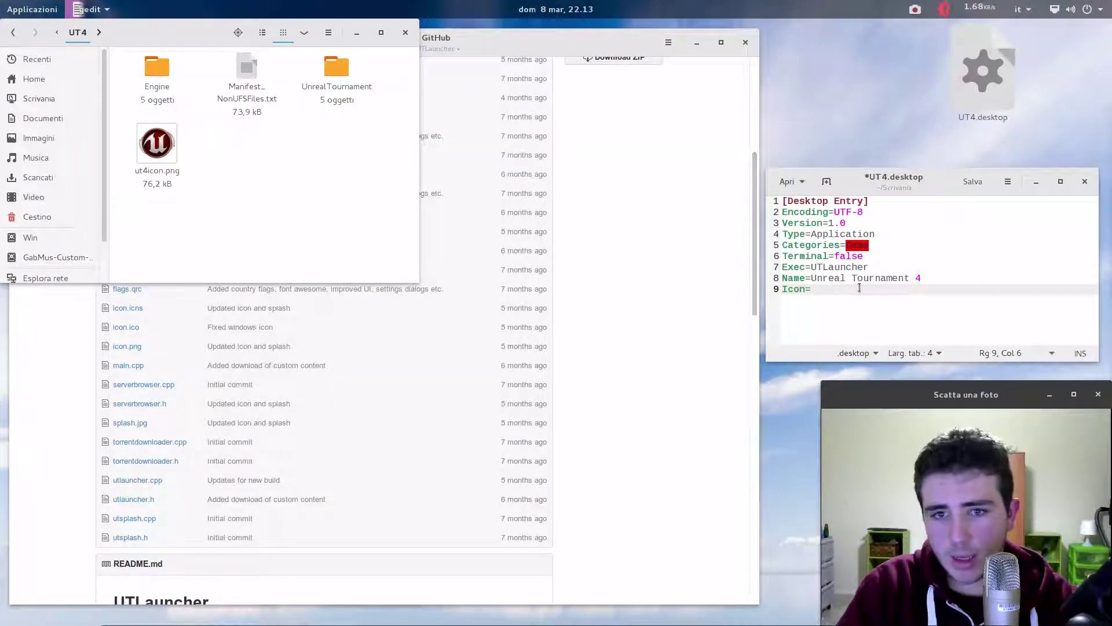
# Paste the ut4icon.png path after Icon=, save UT4.desktop, close gedit and reposition its desktop icon
pyautogui.click(860, 316)
pyautogui.write('/home/gabmus/Applicazioni Utente/UT4/ut4icon.png')
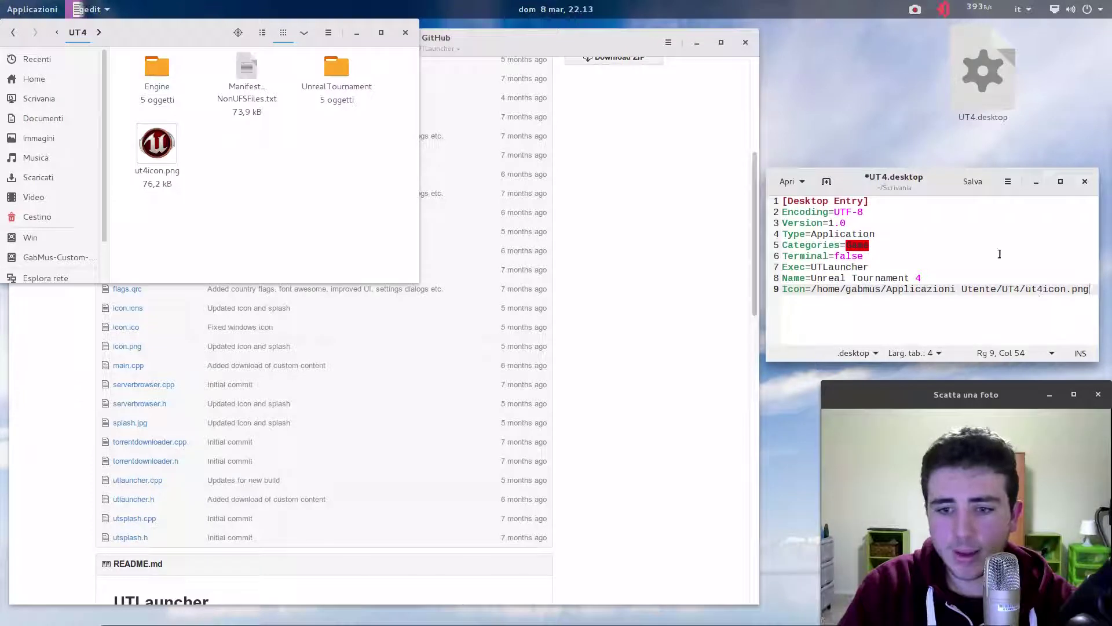
pyautogui.click(878, 243)
pyautogui.hotkey('ctrl', 's')
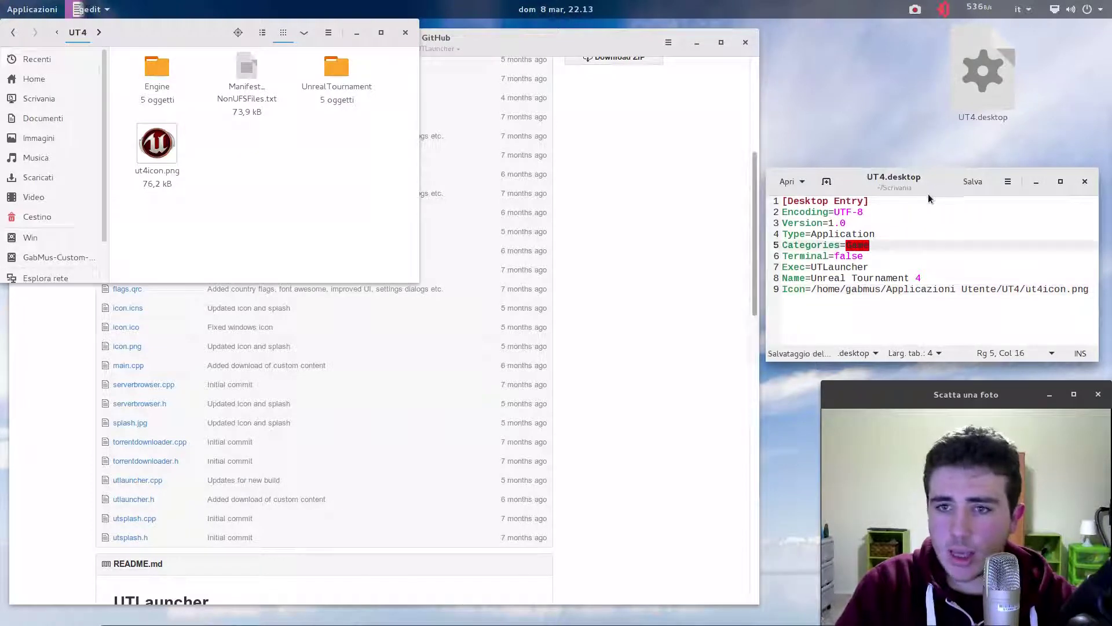
pyautogui.click(1084, 181)
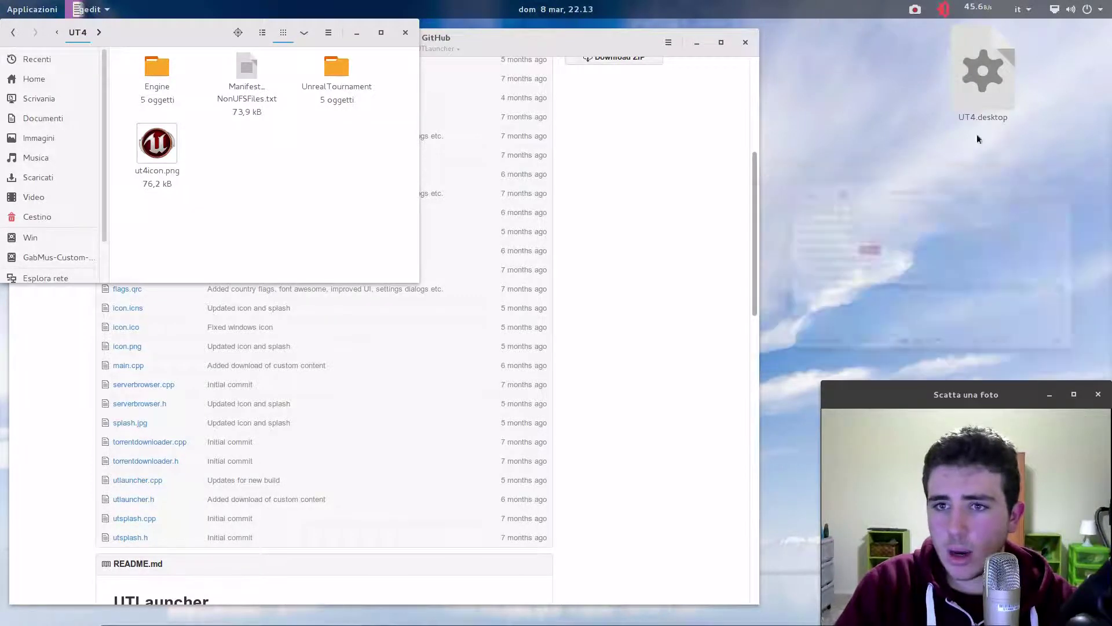
pyautogui.moveTo(954, 74); pyautogui.dragTo(876, 168)
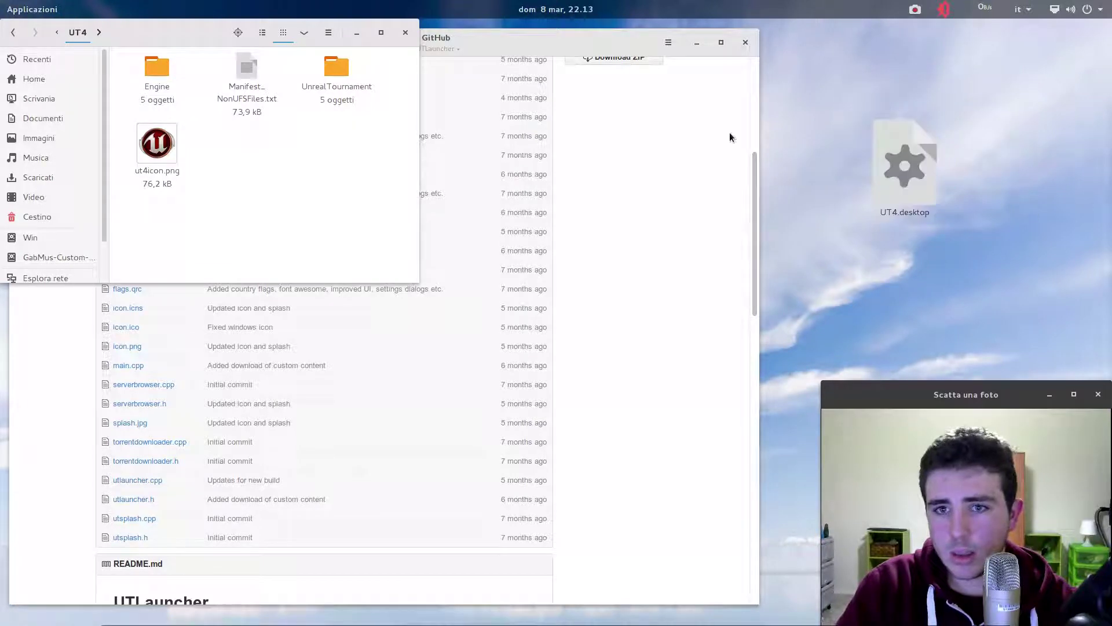
# Tick 'Consentire l'esecuzione del file come programma' in UT4.desktop's Permessi, then move its icon higher
pyautogui.rightClick(897, 135)
pyautogui.click(924, 404)
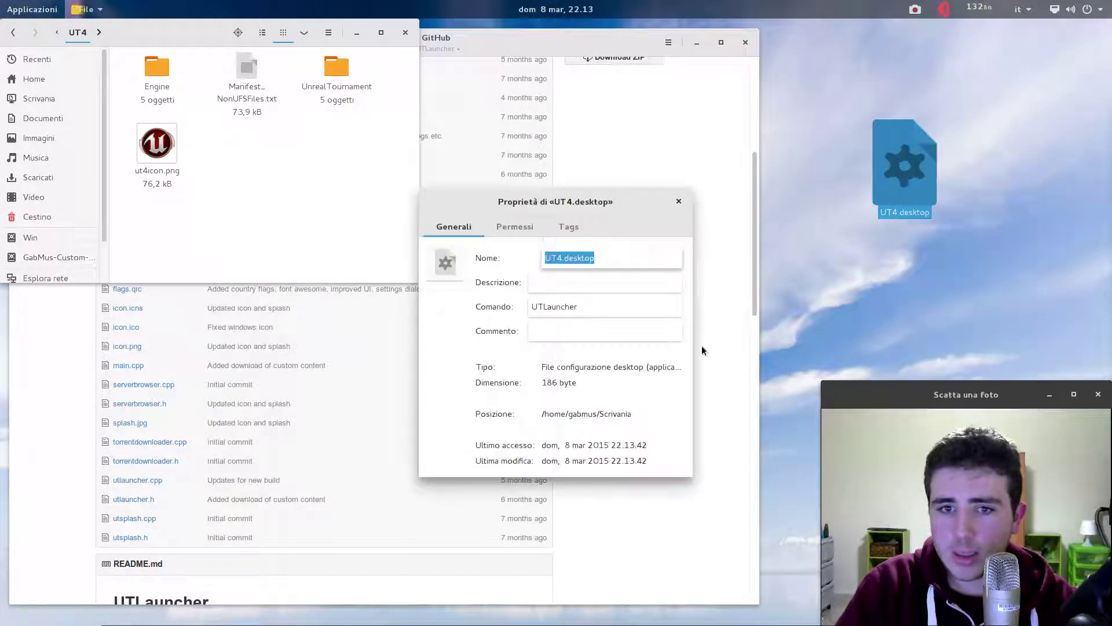
pyautogui.click(496, 225)
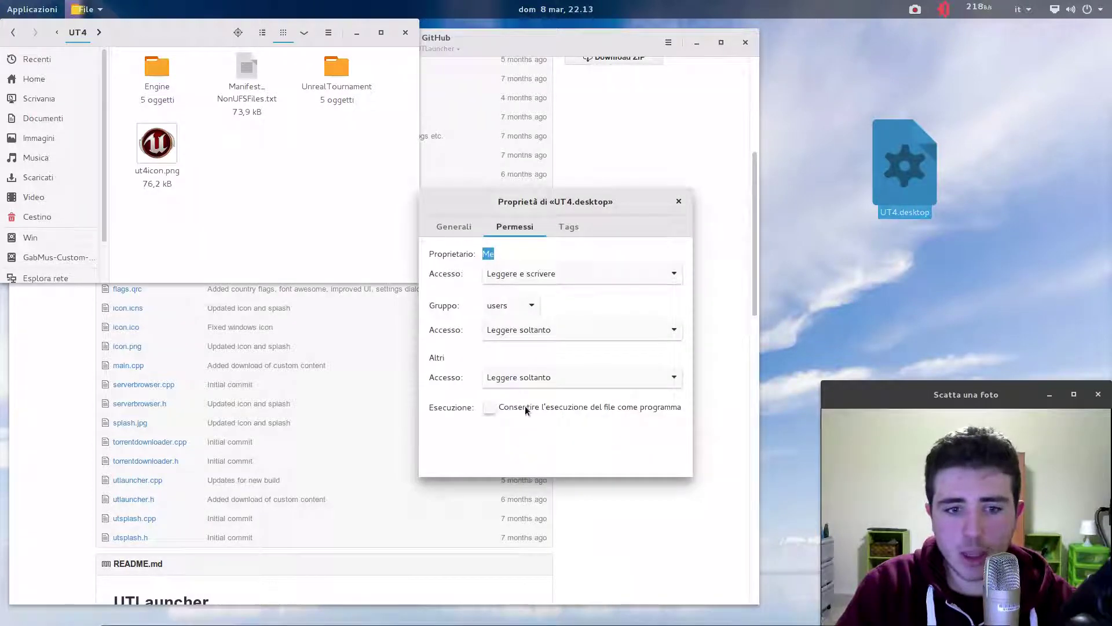
pyautogui.click(524, 406)
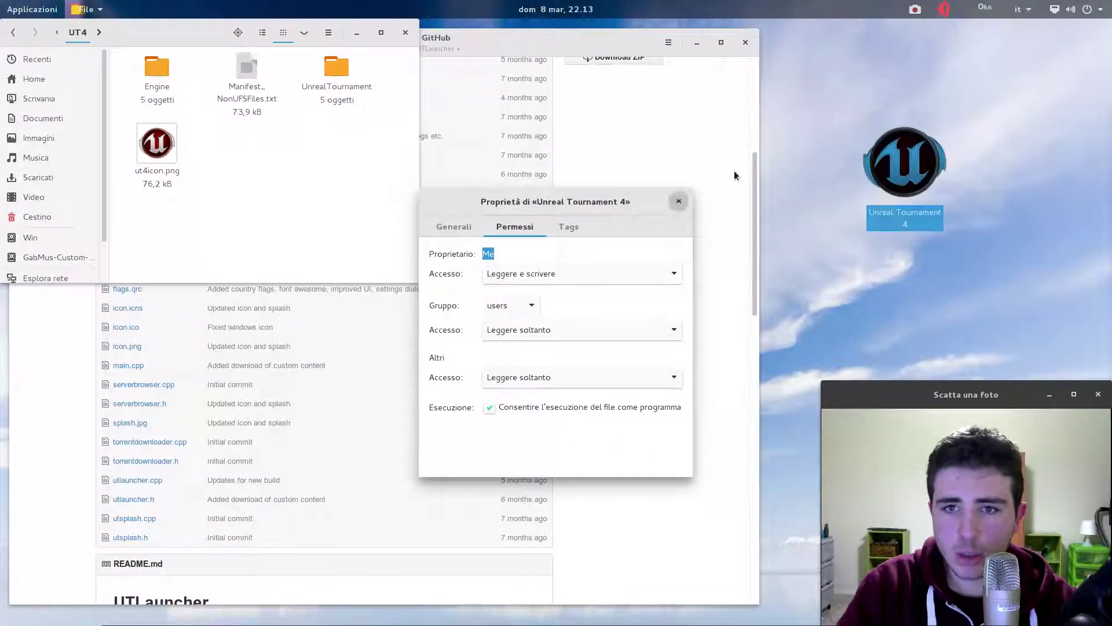
pyautogui.press('Escape')
pyautogui.click(1006, 236)
pyautogui.moveTo(896, 180); pyautogui.dragTo(892, 81)
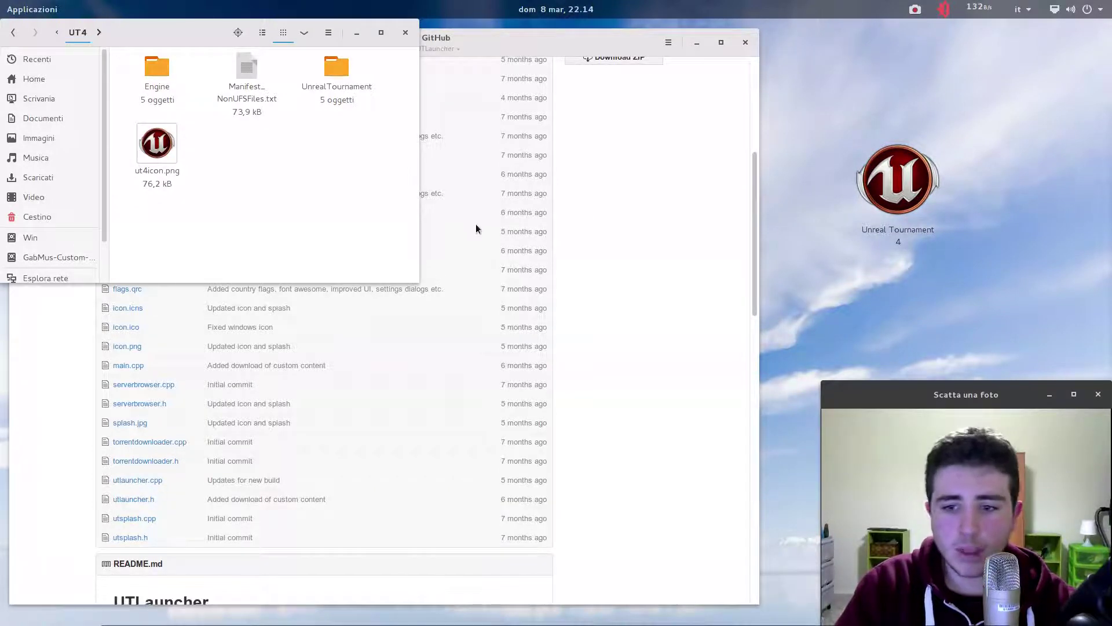
# Open the home folder in Files and arrange and enlarge the window
pyautogui.moveTo(167, 38); pyautogui.dragTo(264, 72)
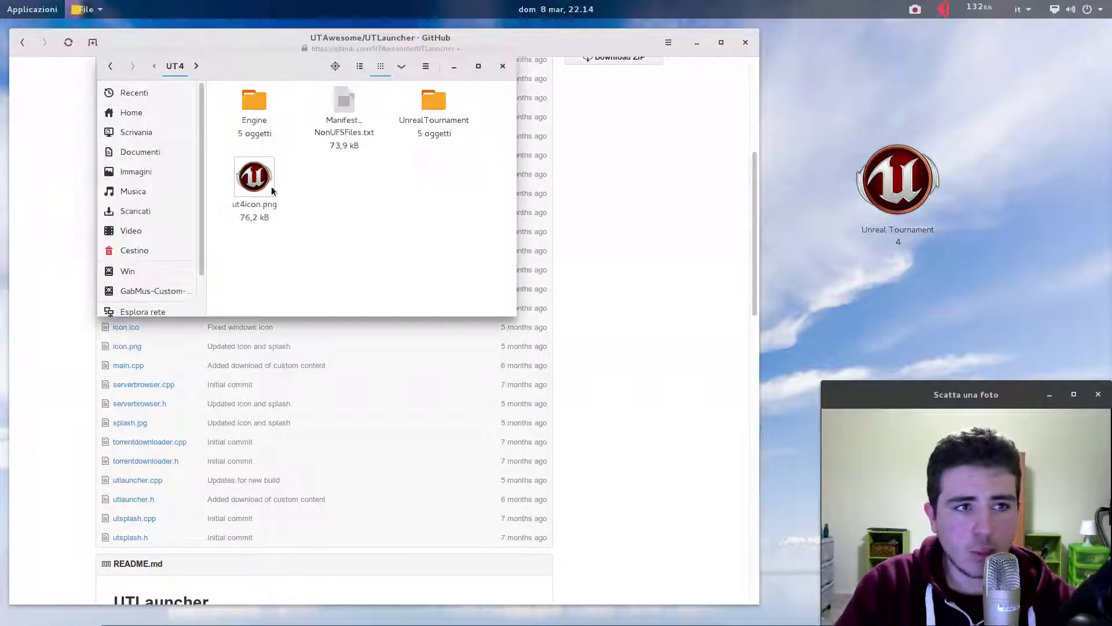
pyautogui.click(132, 113)
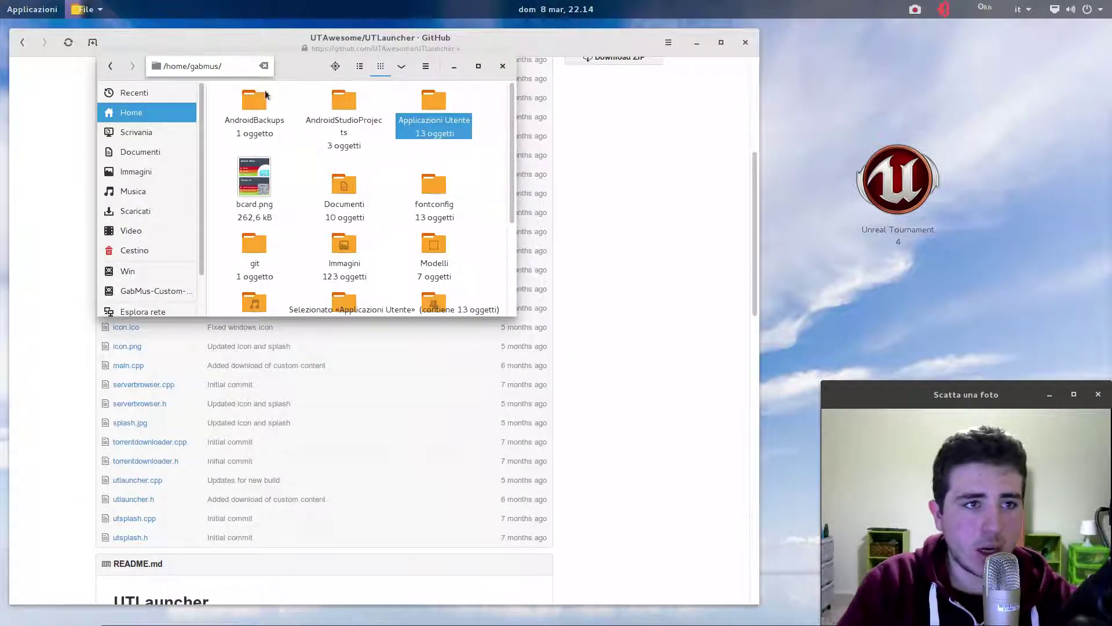
pyautogui.click(296, 108)
pyautogui.press('Escape')
pyautogui.moveTo(227, 68); pyautogui.dragTo(142, 52)
pyautogui.moveTo(492, 307); pyautogui.dragTo(550, 547)
pyautogui.moveTo(1, 4)
pyautogui.click(158, 189)
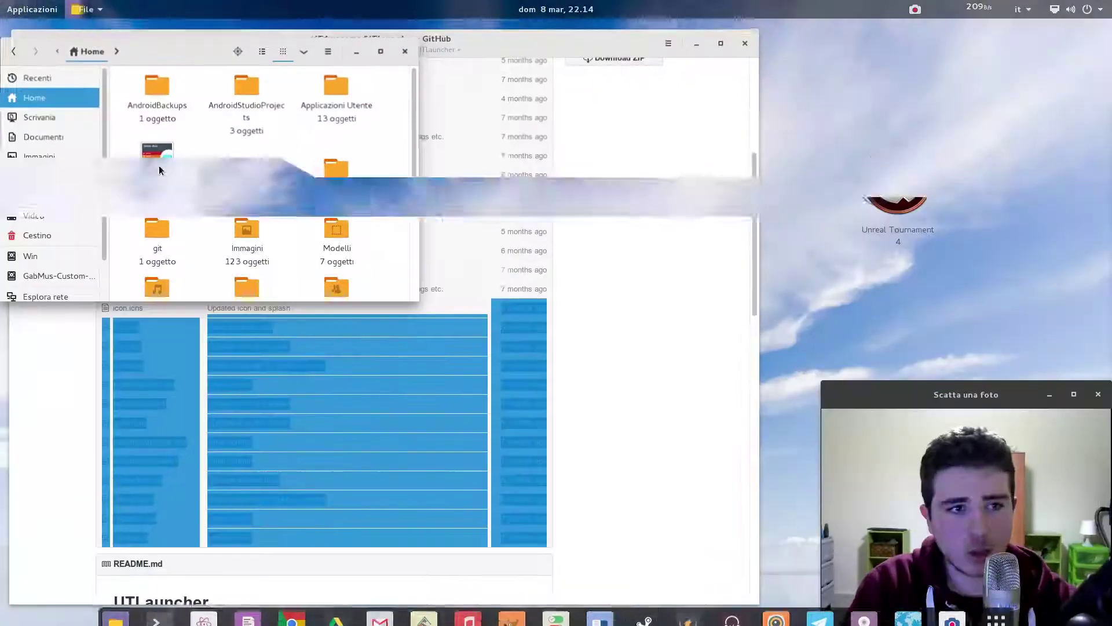
pyautogui.moveTo(414, 297); pyautogui.dragTo(666, 448)
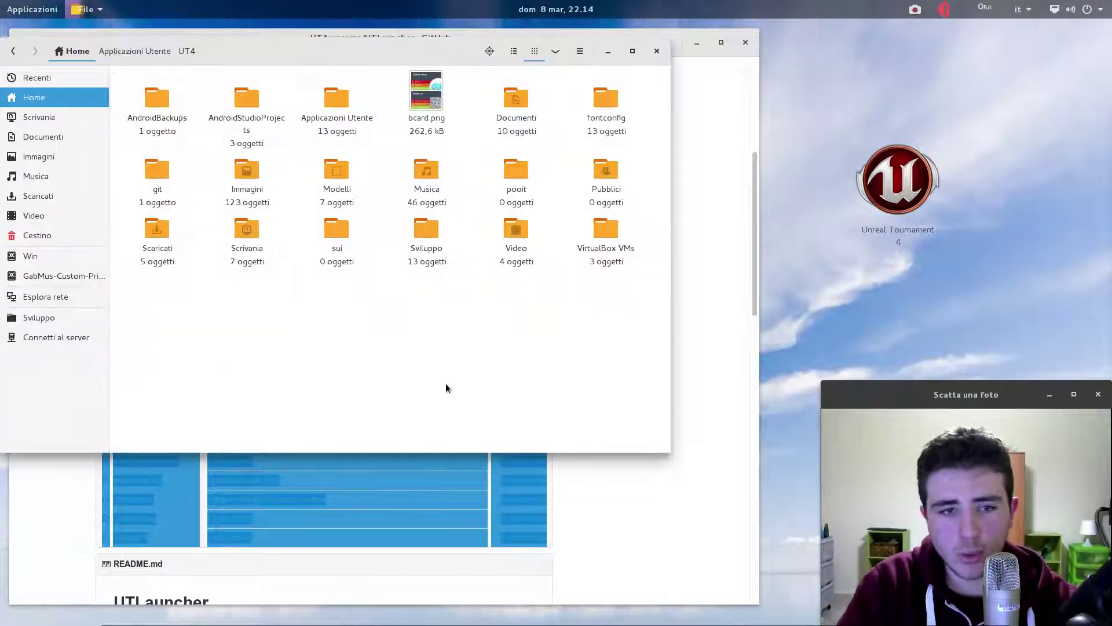
pyautogui.rightClick(322, 330)
pyautogui.click(288, 326)
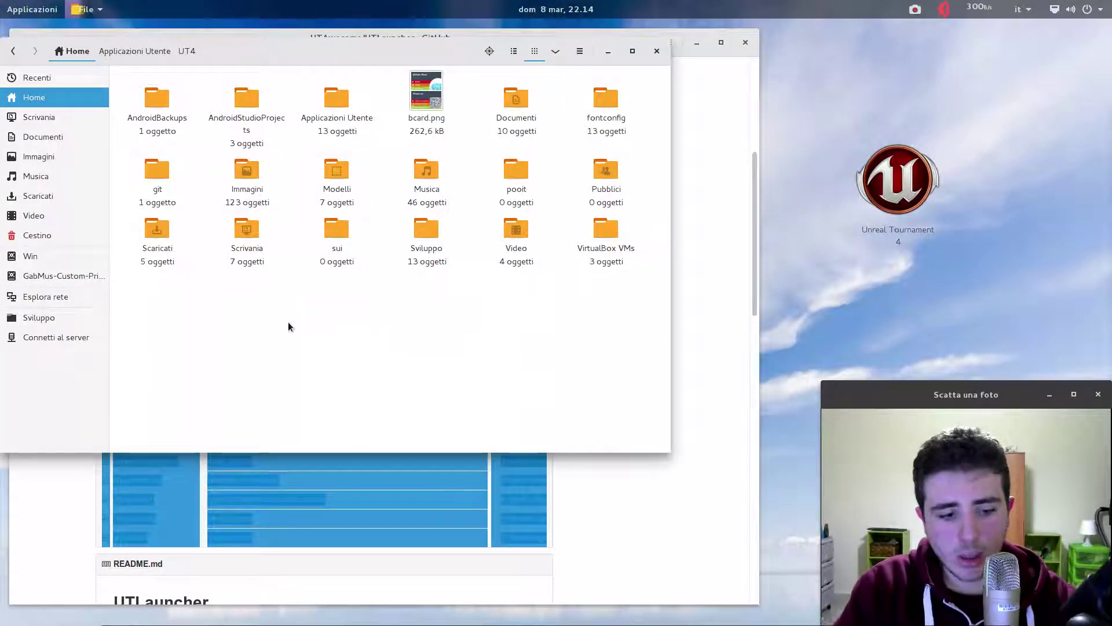
# Show hidden files and copy the Unreal Tournament 4 launcher into .local/share/applications
pyautogui.hotkey('ctrl', 'h')
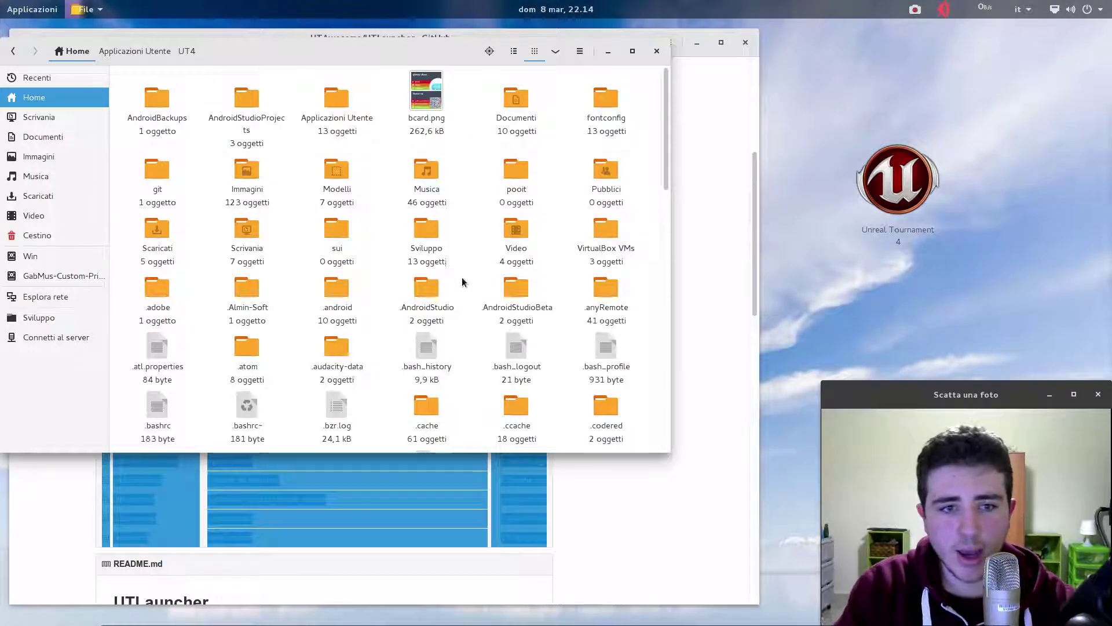
pyautogui.scroll(-10, 461, 277)
pyautogui.click(340, 336)
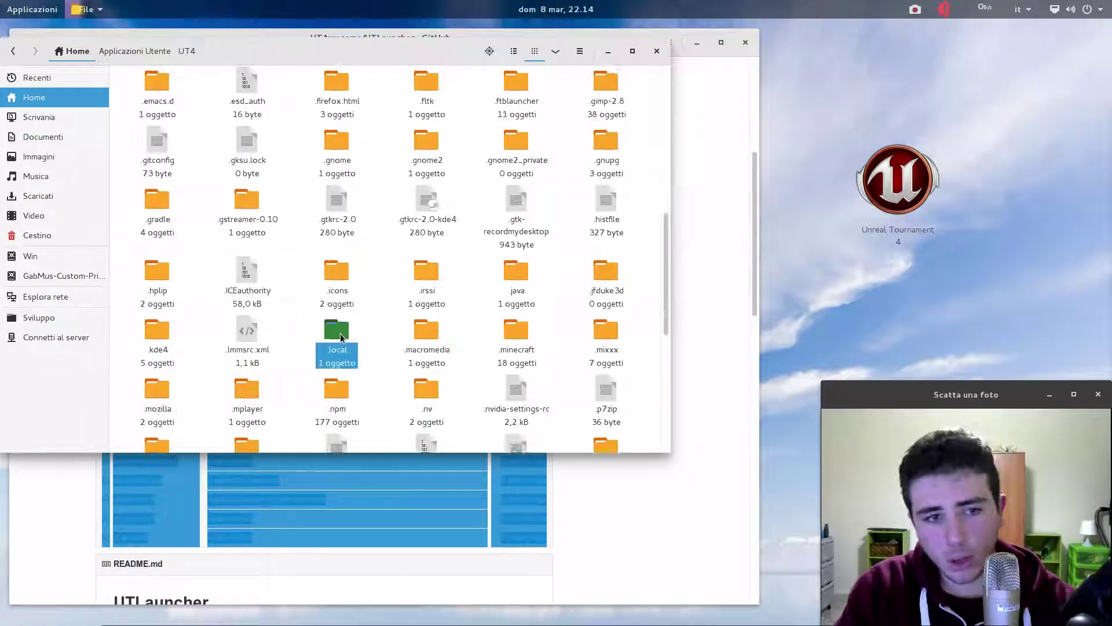
pyautogui.doubleClick(339, 335)
pyautogui.doubleClick(157, 85)
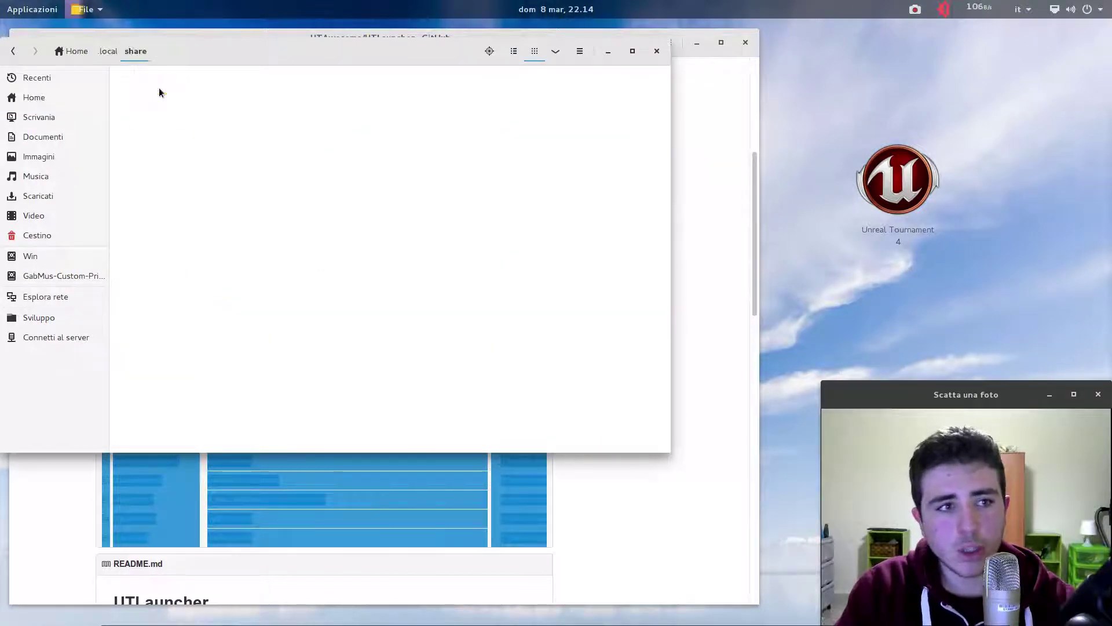
pyautogui.doubleClick(158, 87)
pyautogui.moveTo(892, 165); pyautogui.dragTo(432, 415)
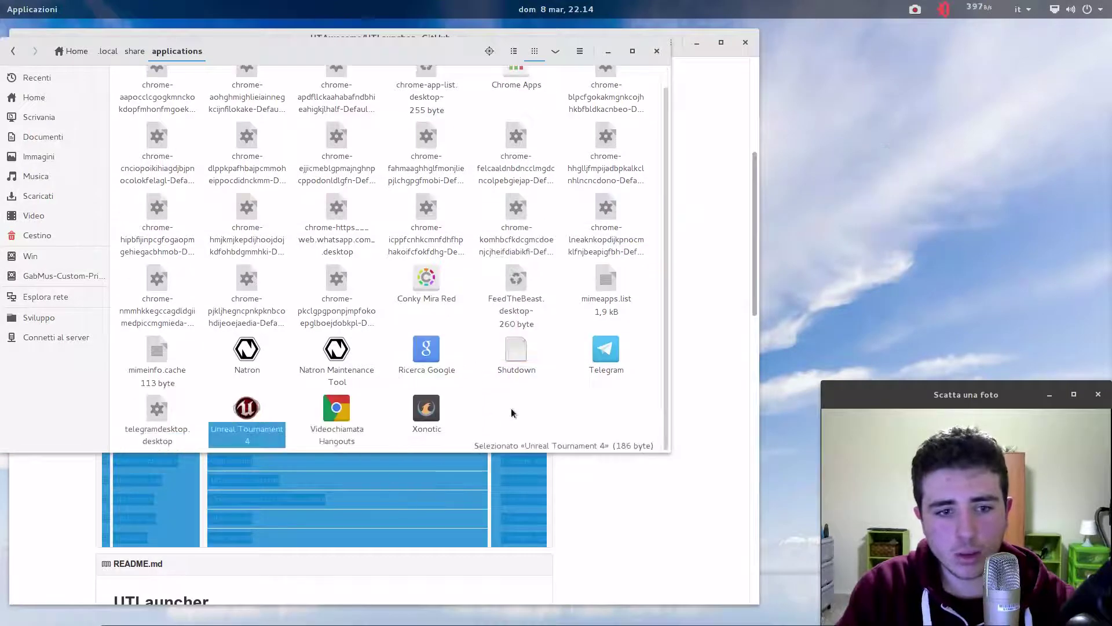
pyautogui.click(492, 416)
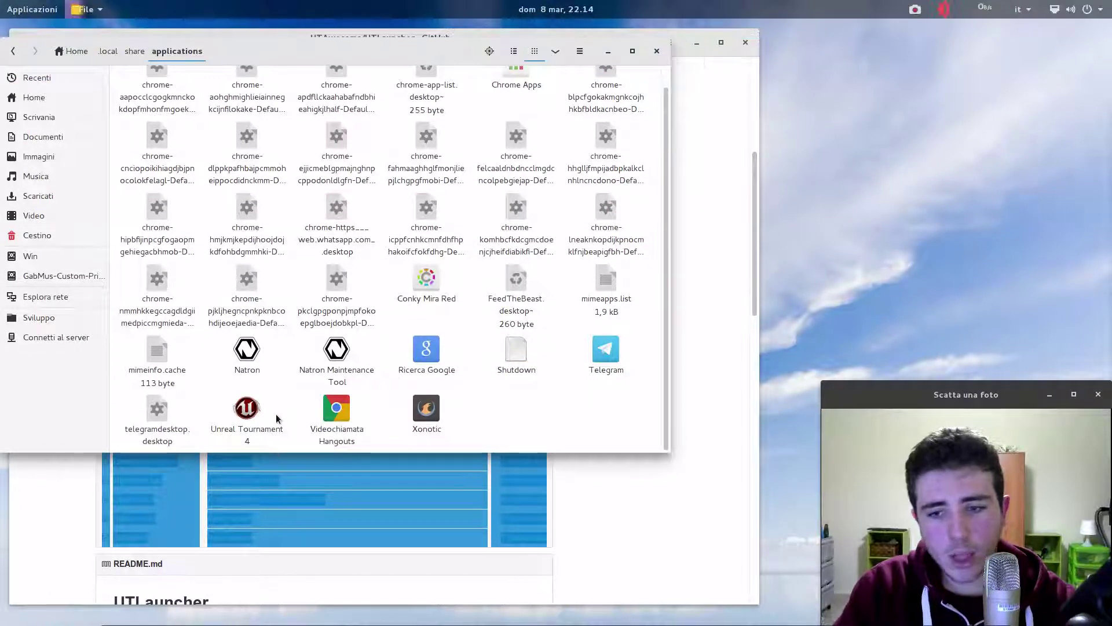
# Search 'ut' in the Activities overview and drag Unreal Tournament 4 into the dash favourites
pyautogui.press('super')
pyautogui.write('unre')
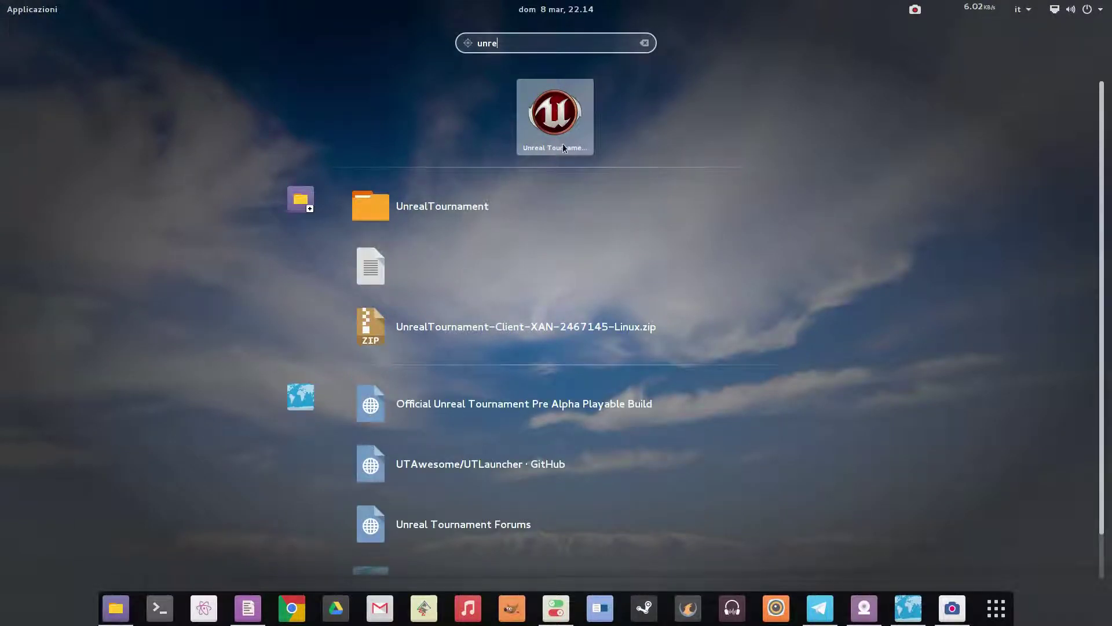
pyautogui.press('super')
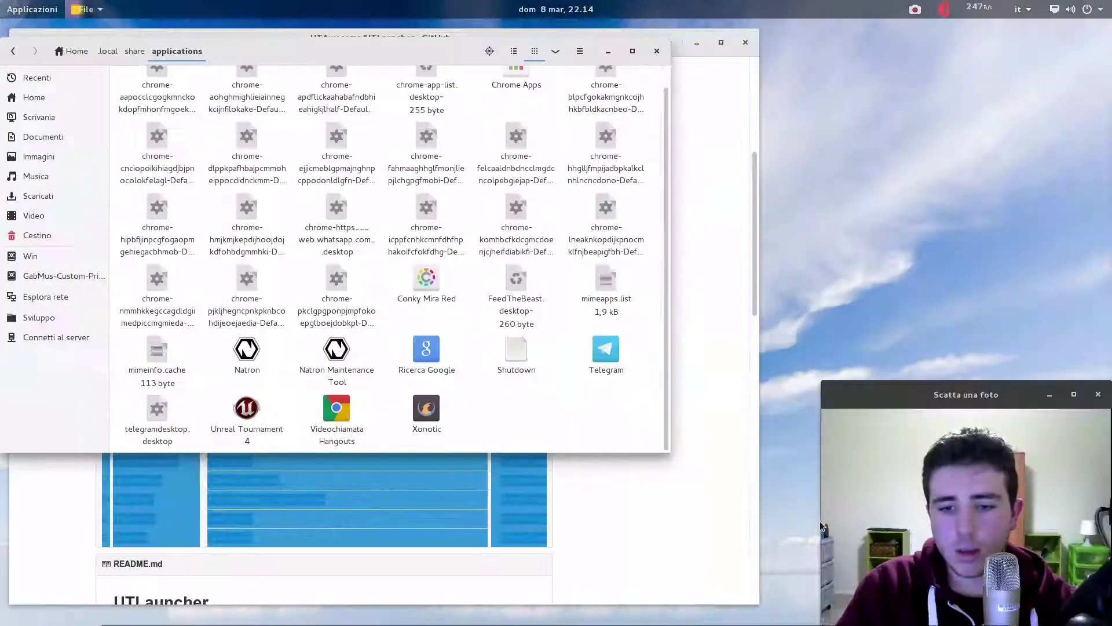
pyautogui.press('super')
pyautogui.write('ut')
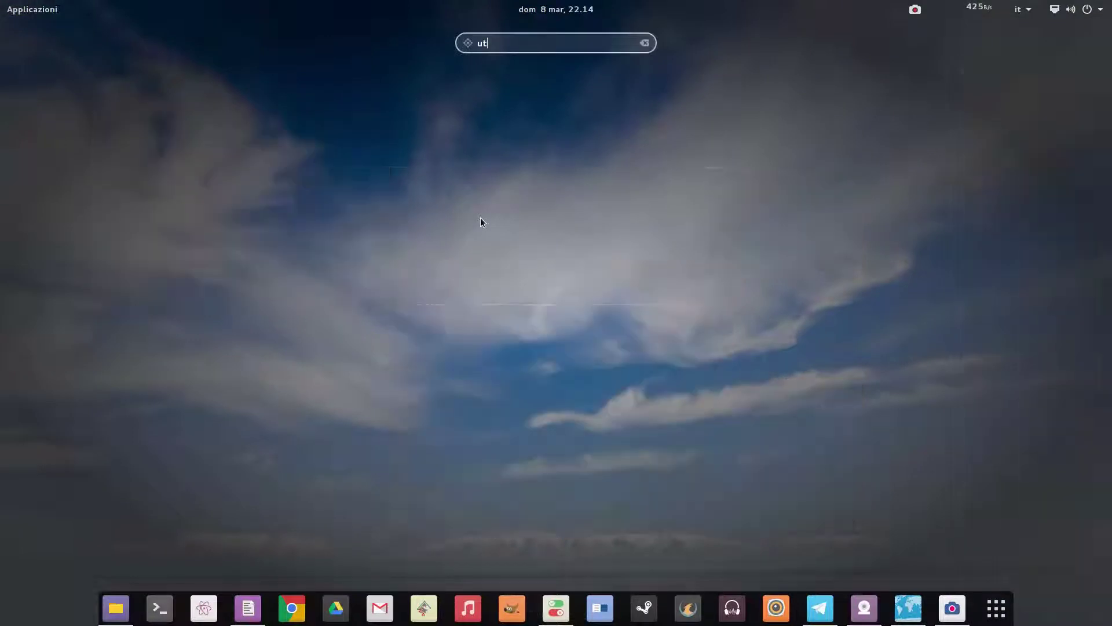
pyautogui.moveTo(584, 127); pyautogui.dragTo(668, 617)
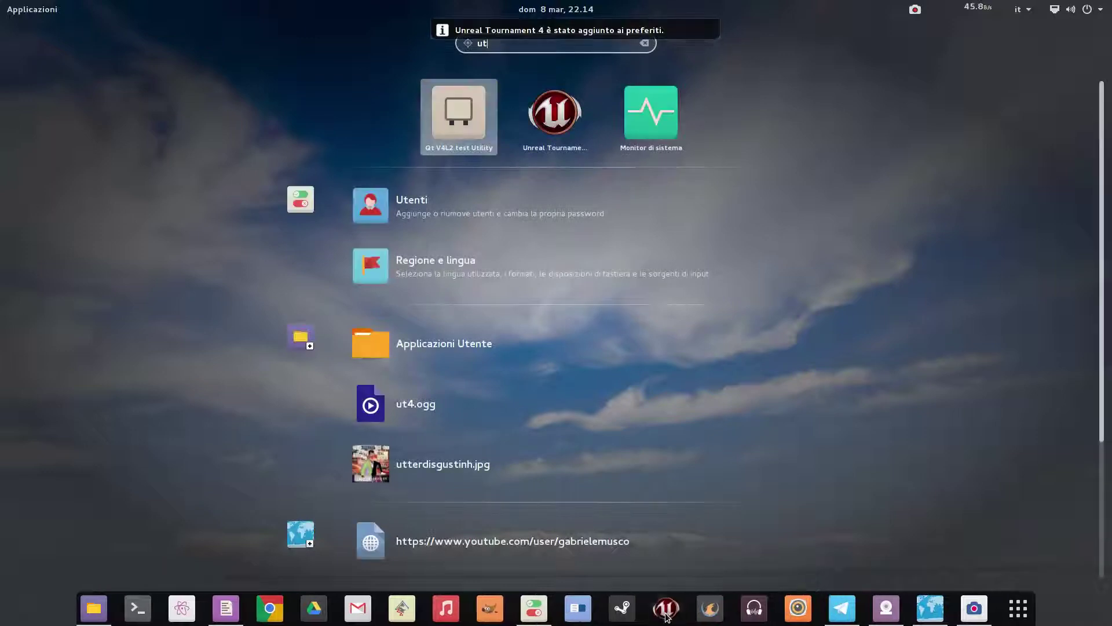
pyautogui.click(901, 325)
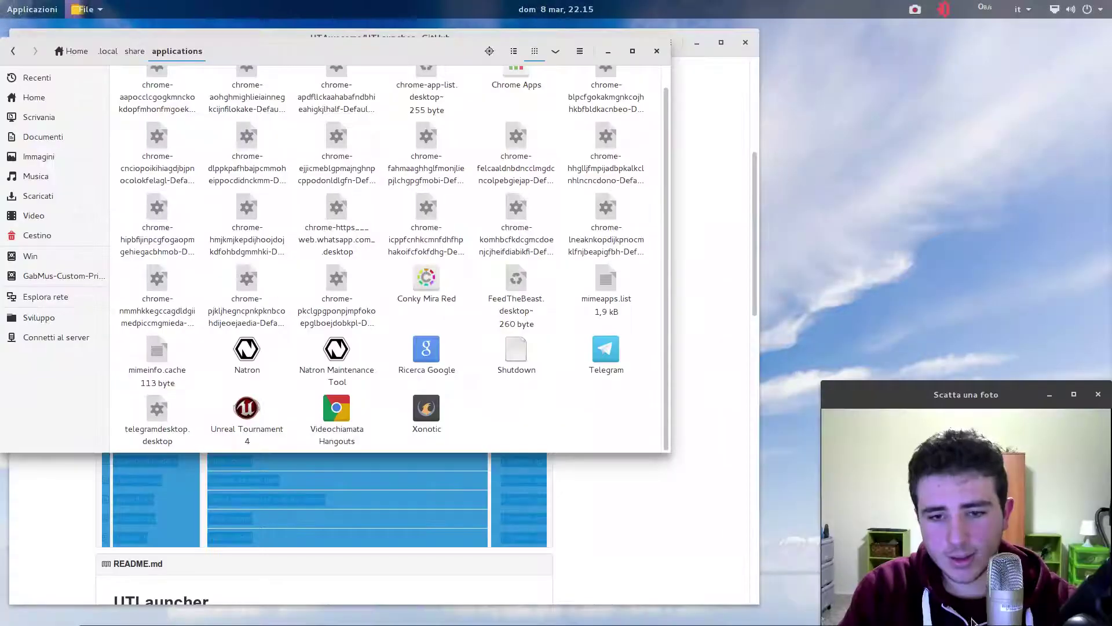
pyautogui.moveTo(668, 619)
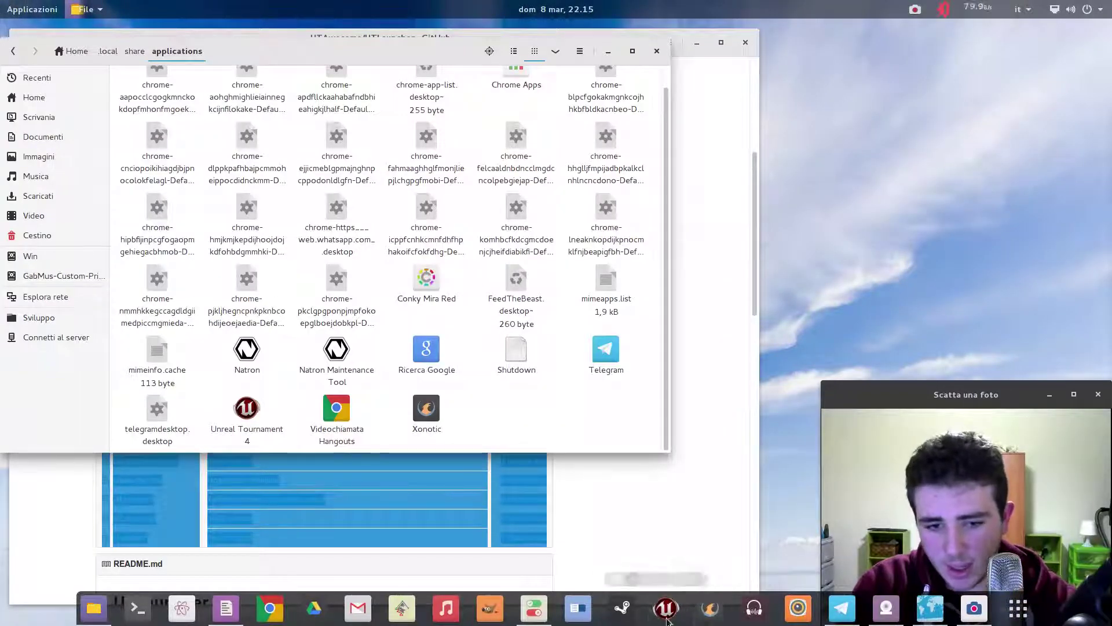
# Close the Files and GitHub browser windows, then start Unreal Tournament from its dock favourite
pyautogui.click(656, 51)
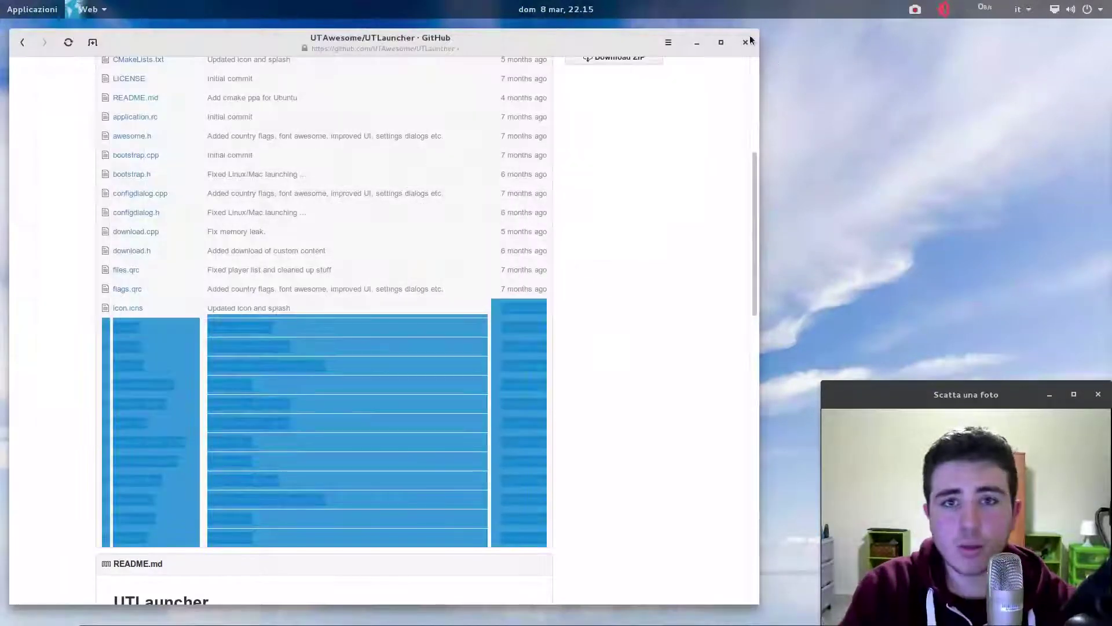
pyautogui.click(745, 42)
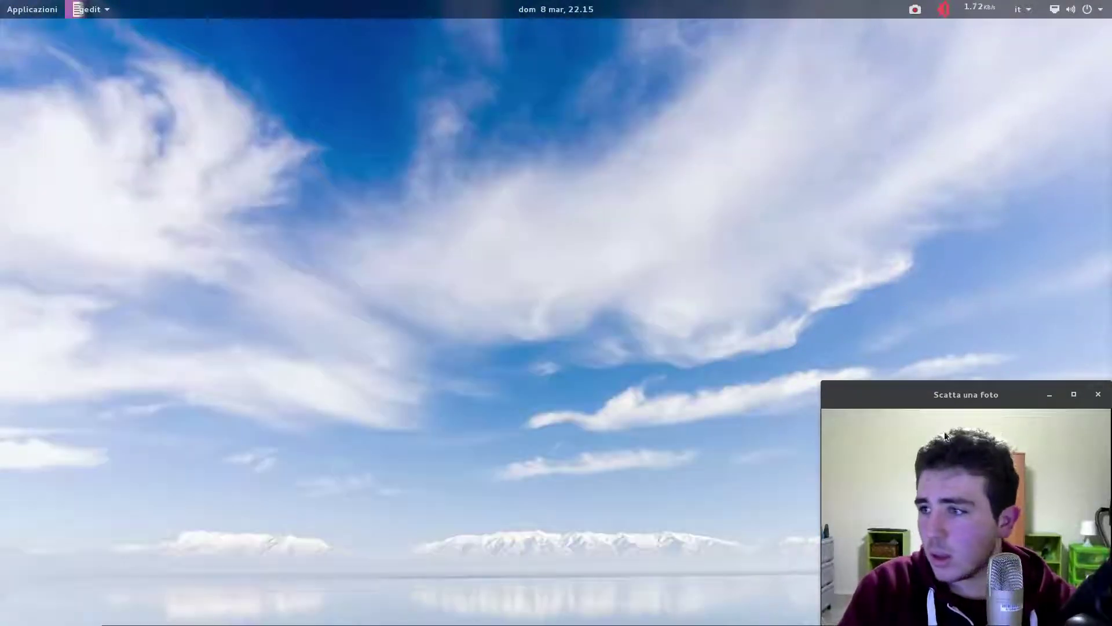
pyautogui.click(1099, 396)
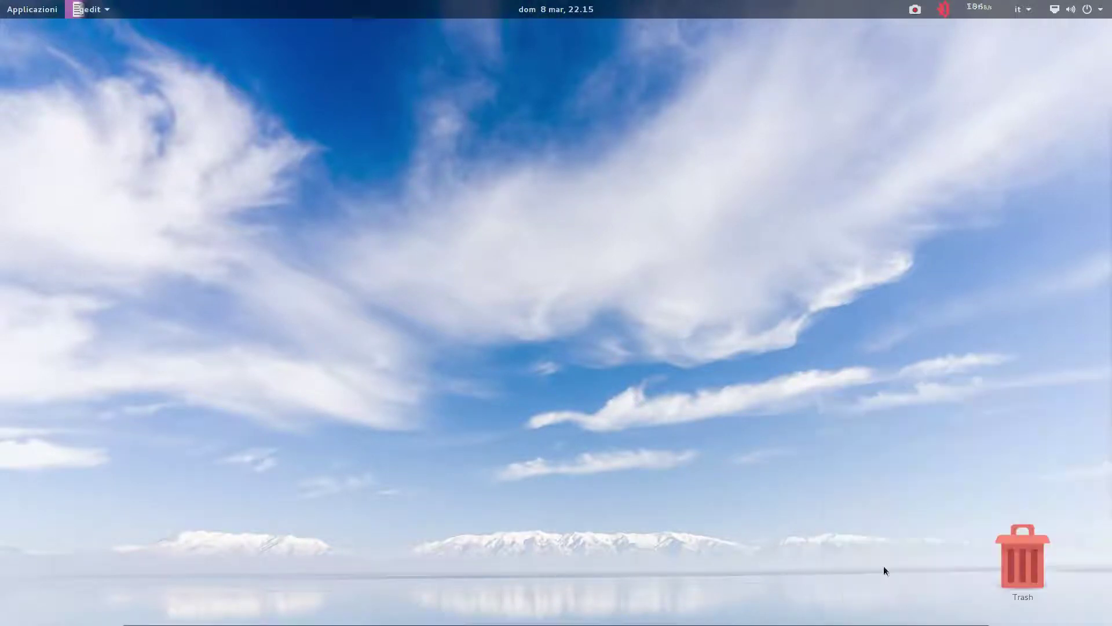
pyautogui.moveTo(978, 622)
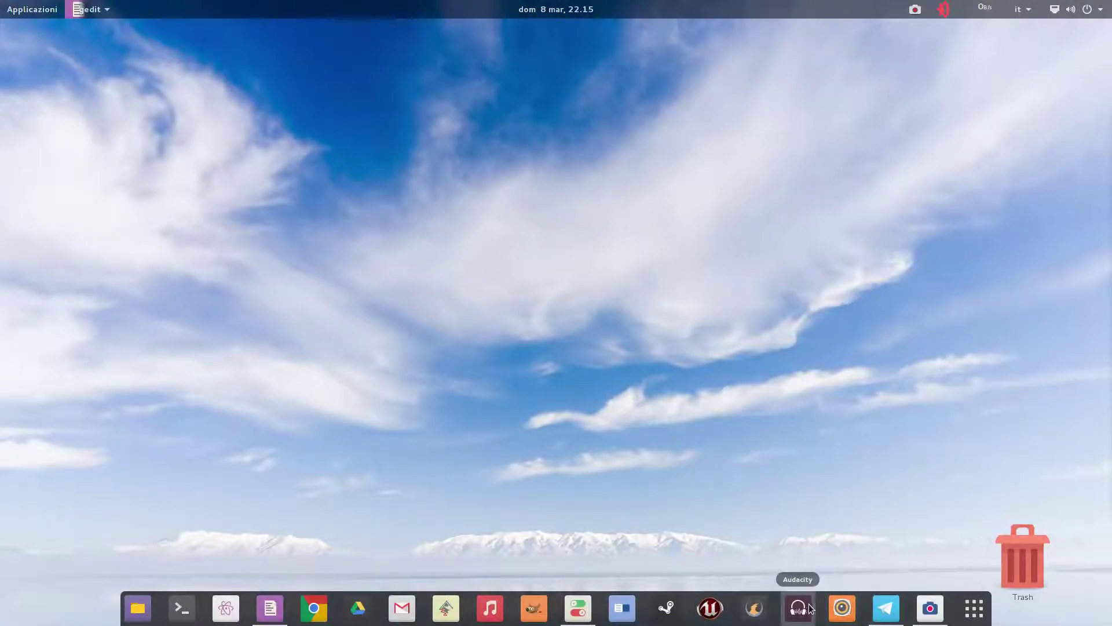
pyautogui.click(718, 615)
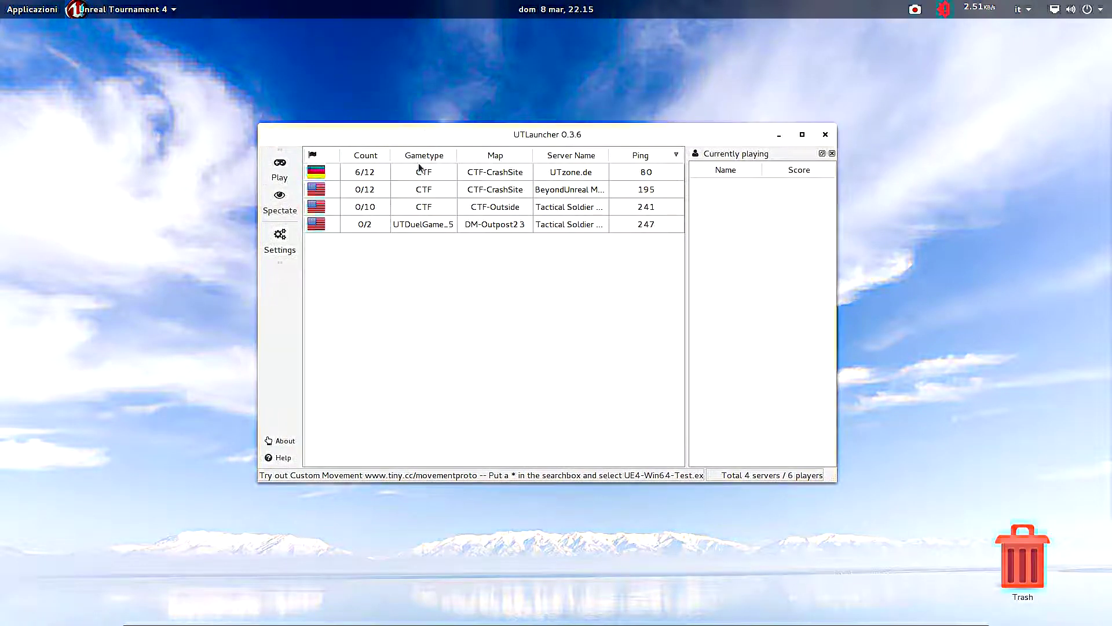
# Select the UTzone.de CTF-CrashSite server to view its players, then join it
pyautogui.click(426, 168)
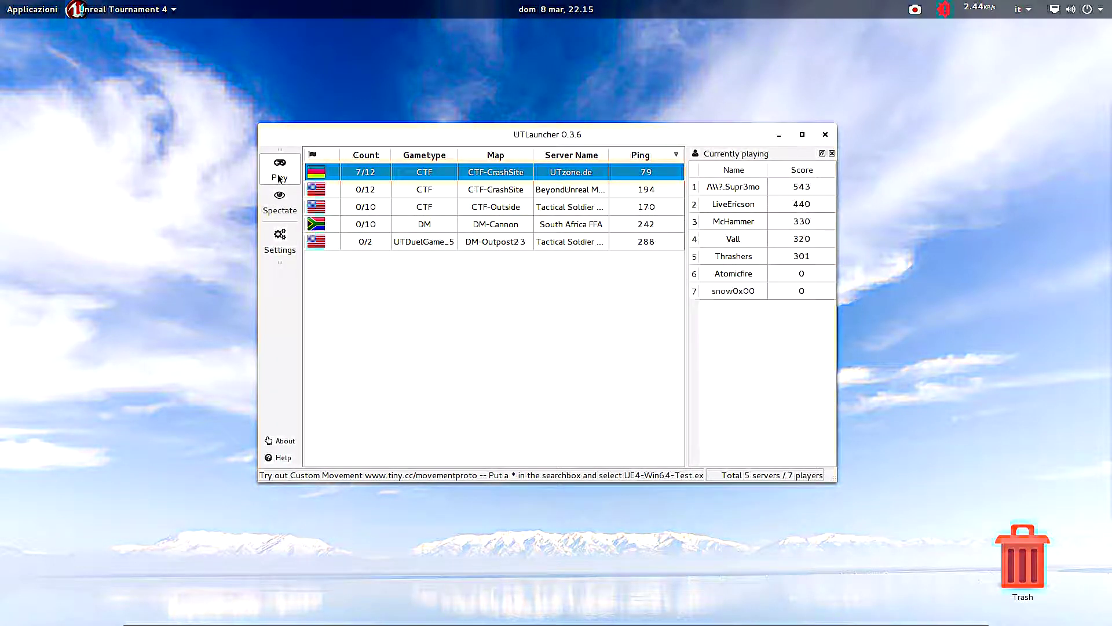
pyautogui.doubleClick(556, 171)
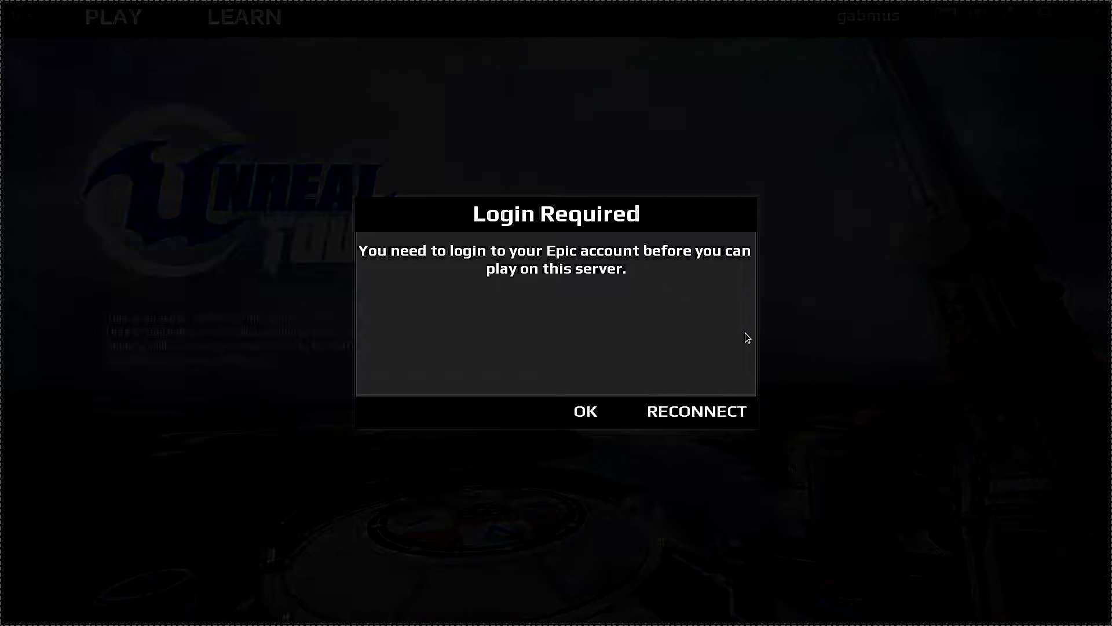
# Skip the Login Required notice and Epic sign-in, then open the Find a Game server browser
pyautogui.click(586, 412)
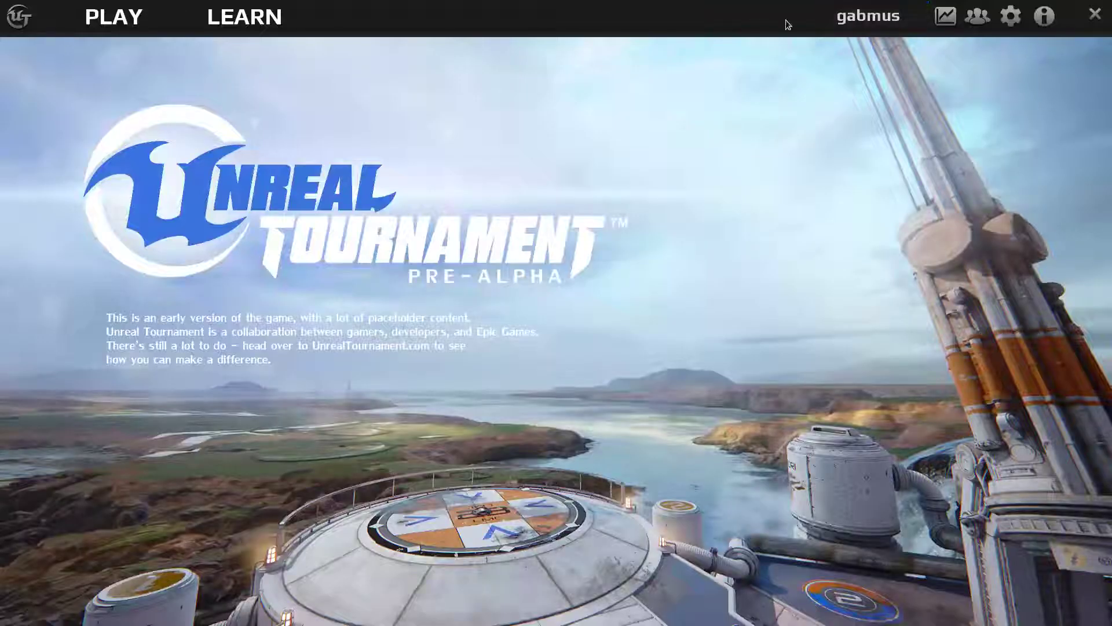
pyautogui.click(865, 8)
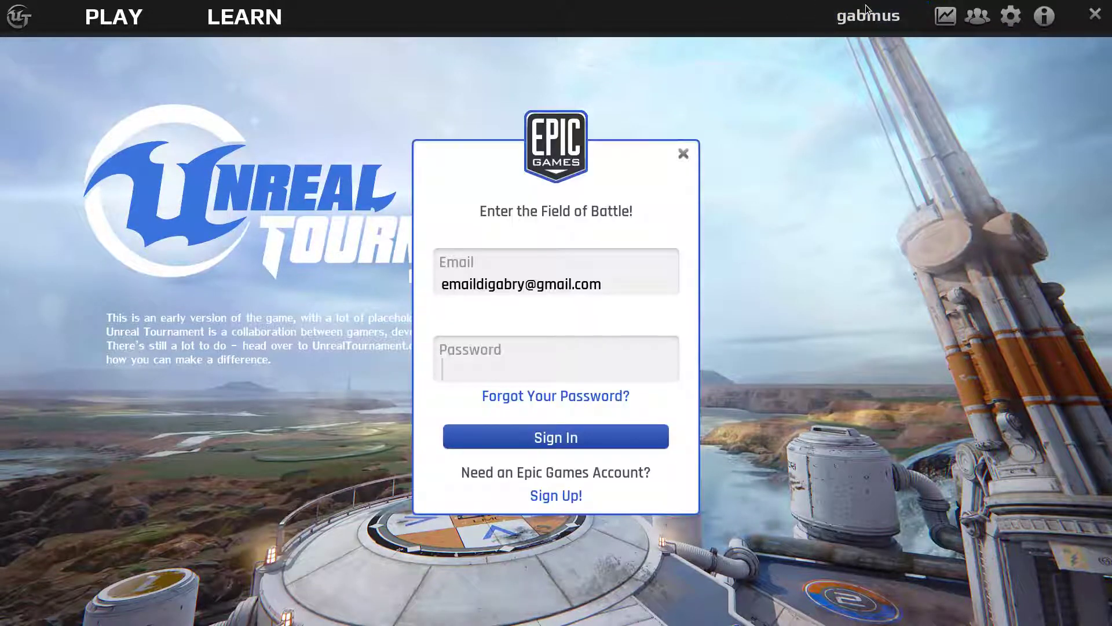
pyautogui.click(683, 155)
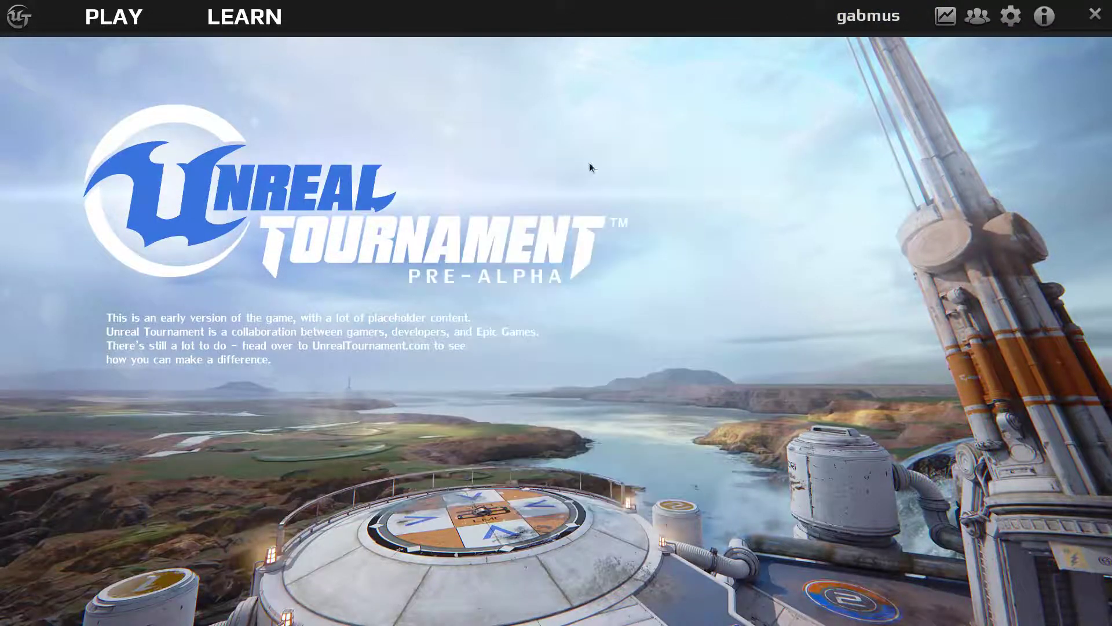
pyautogui.click(128, 22)
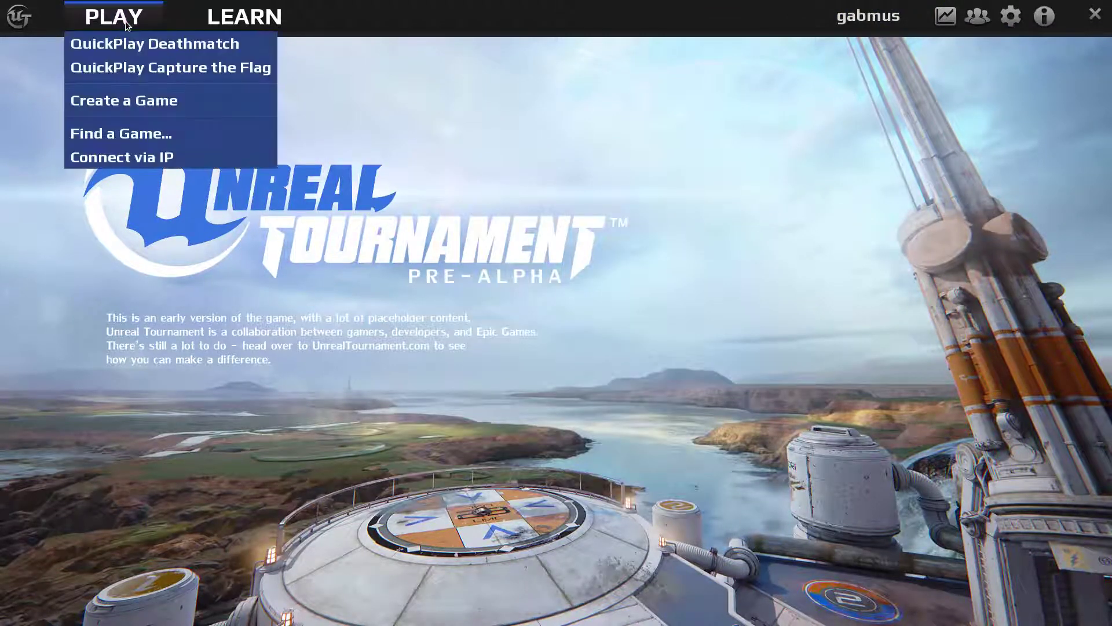
pyautogui.click(149, 135)
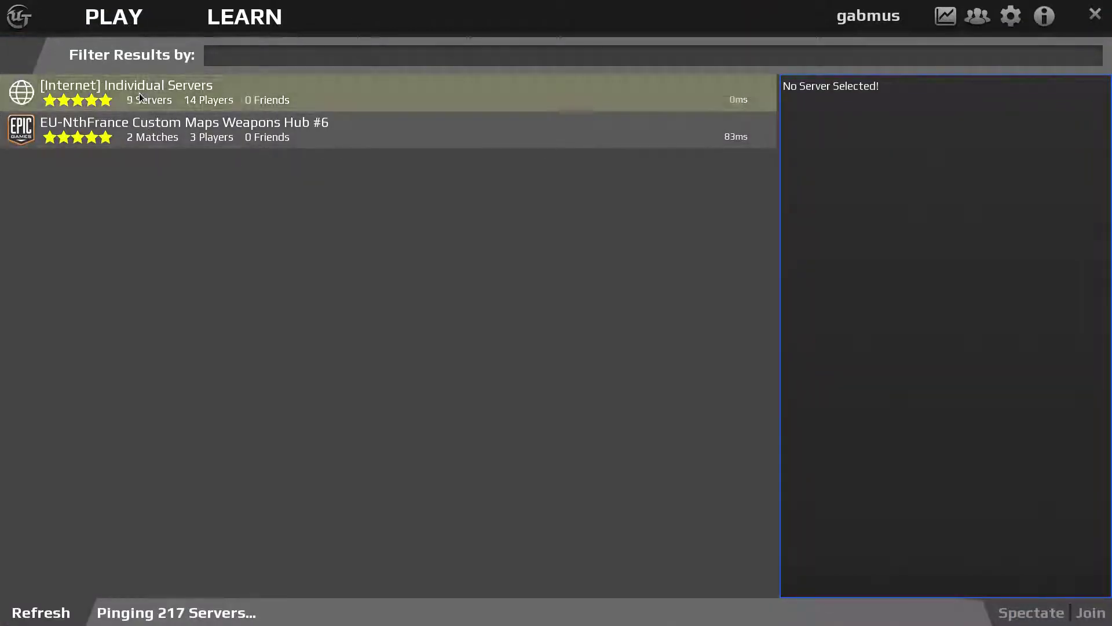
# Join the iTDMzone team deathmatch server from the Individual Servers hub
pyautogui.doubleClick(139, 92)
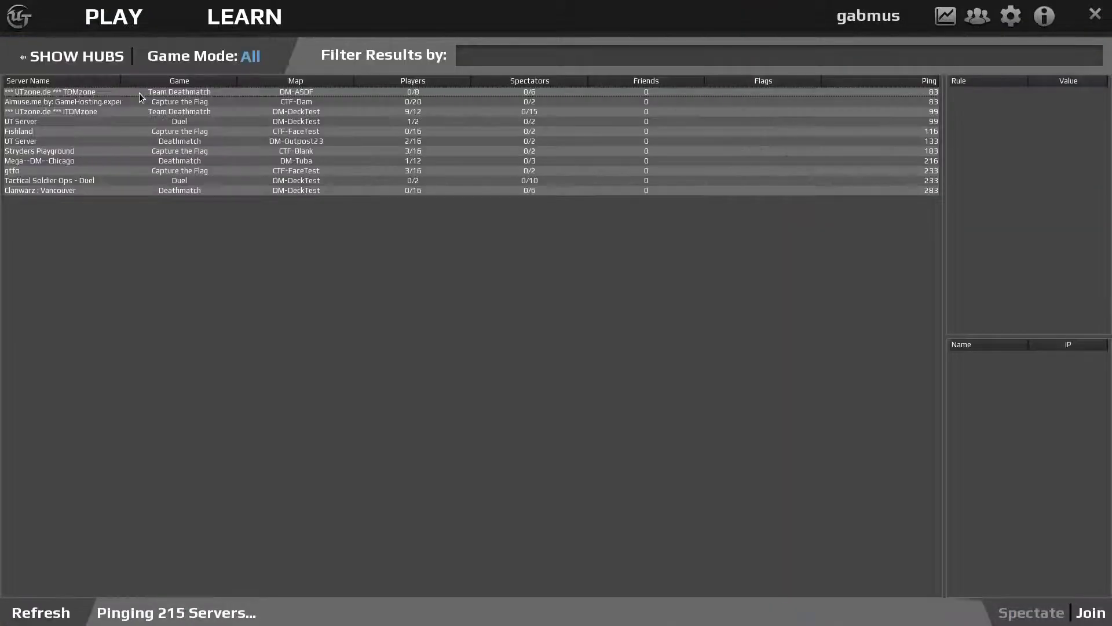
pyautogui.click(454, 110)
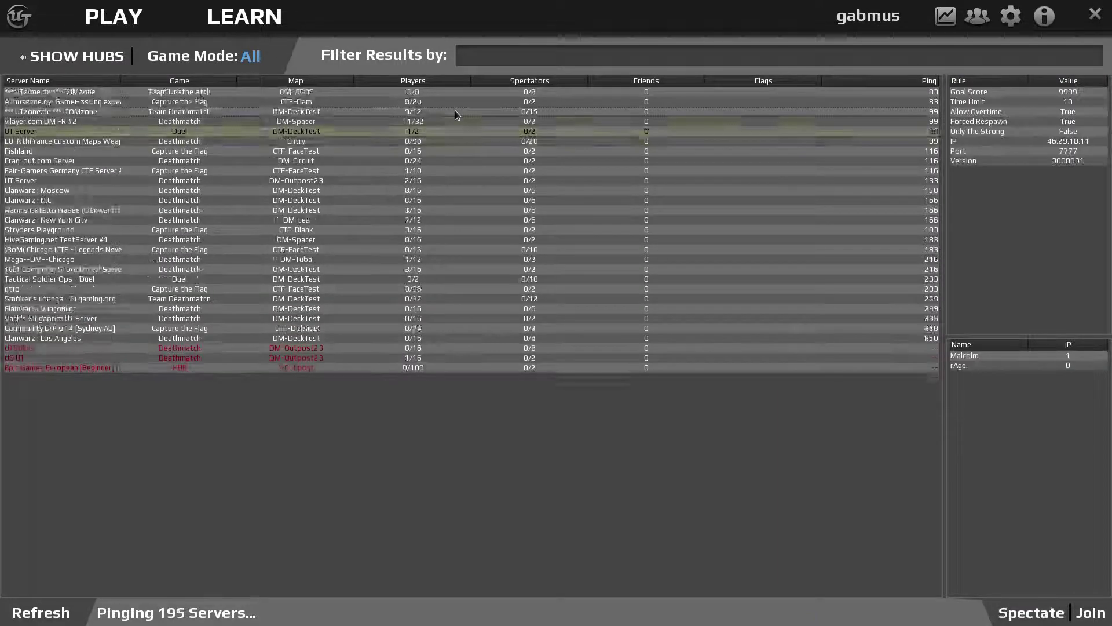
pyautogui.click(454, 110)
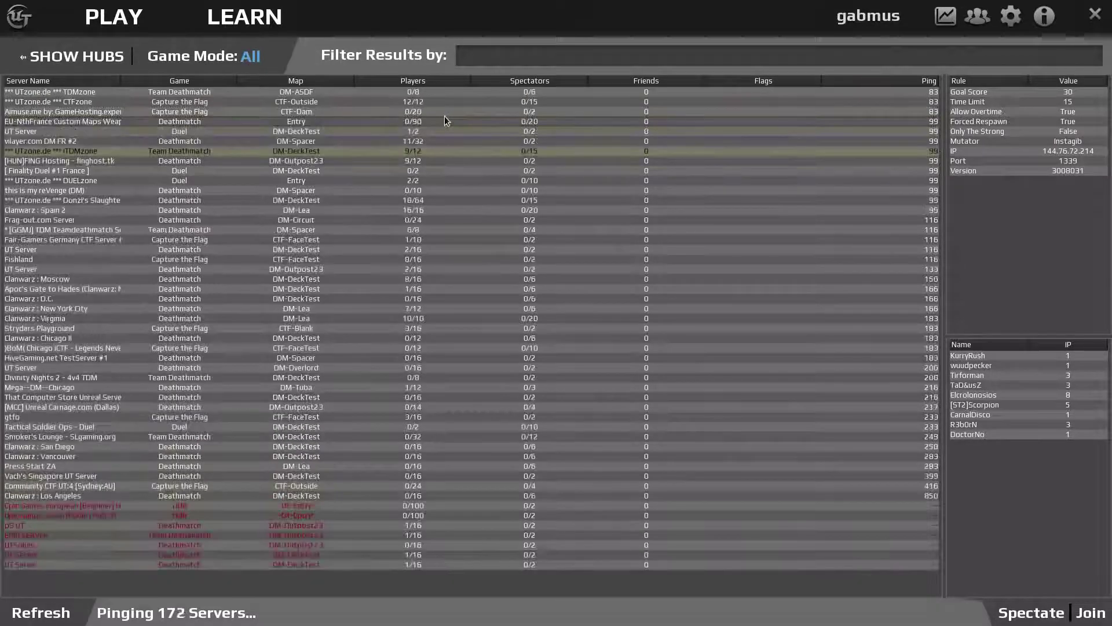
pyautogui.click(1090, 612)
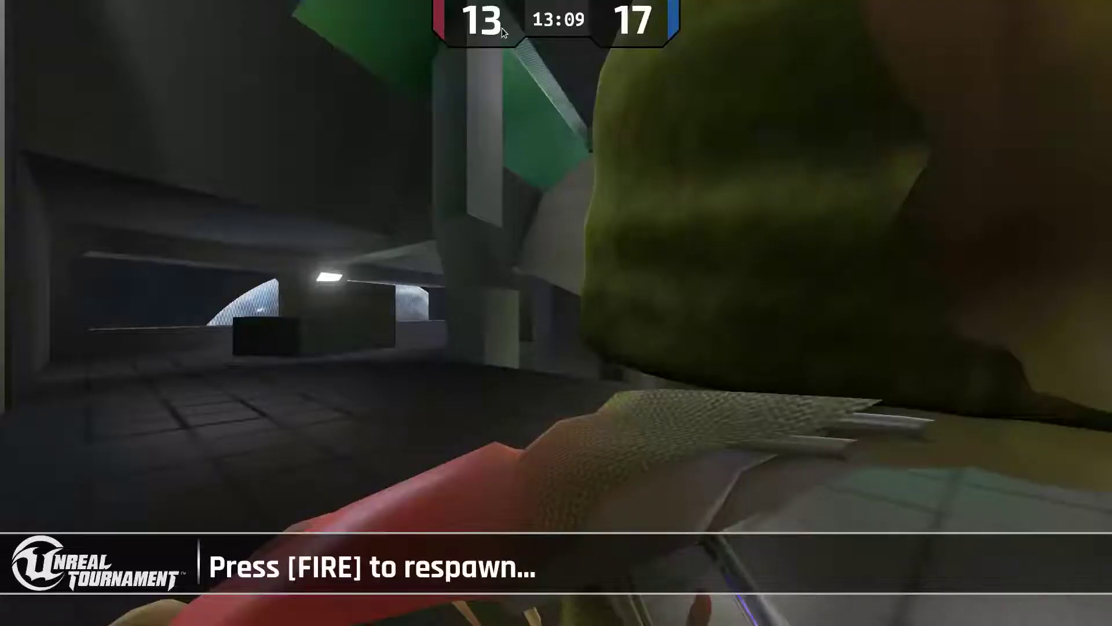
# Respawn, fire the shock rifle at enemies, and run past the staircase to the lit doorway
pyautogui.click(556, 313)
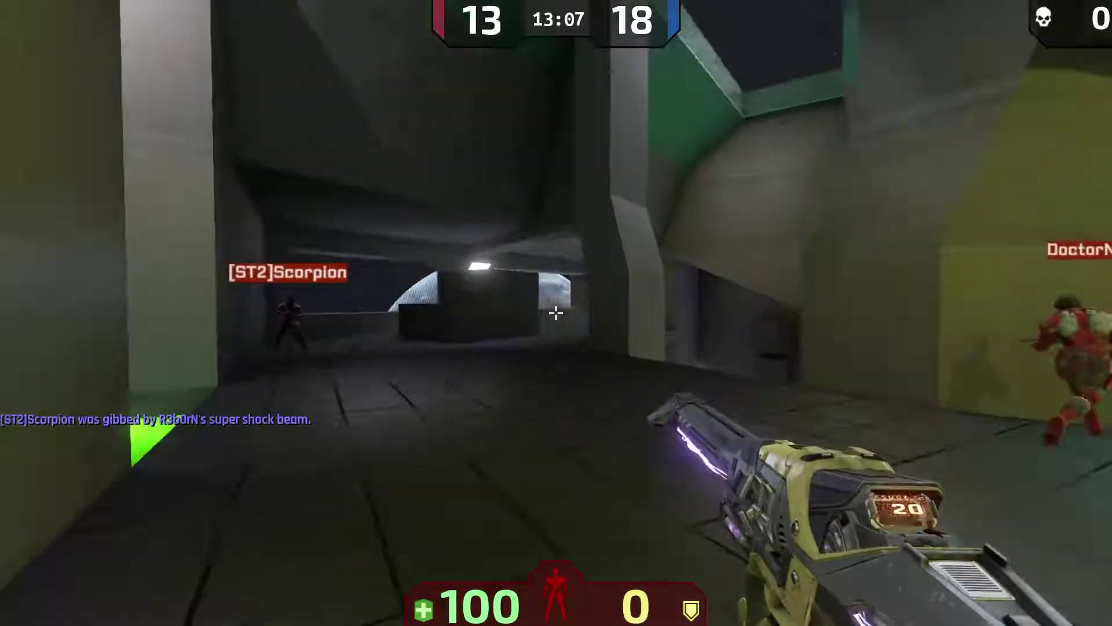
pyautogui.click(556, 313)
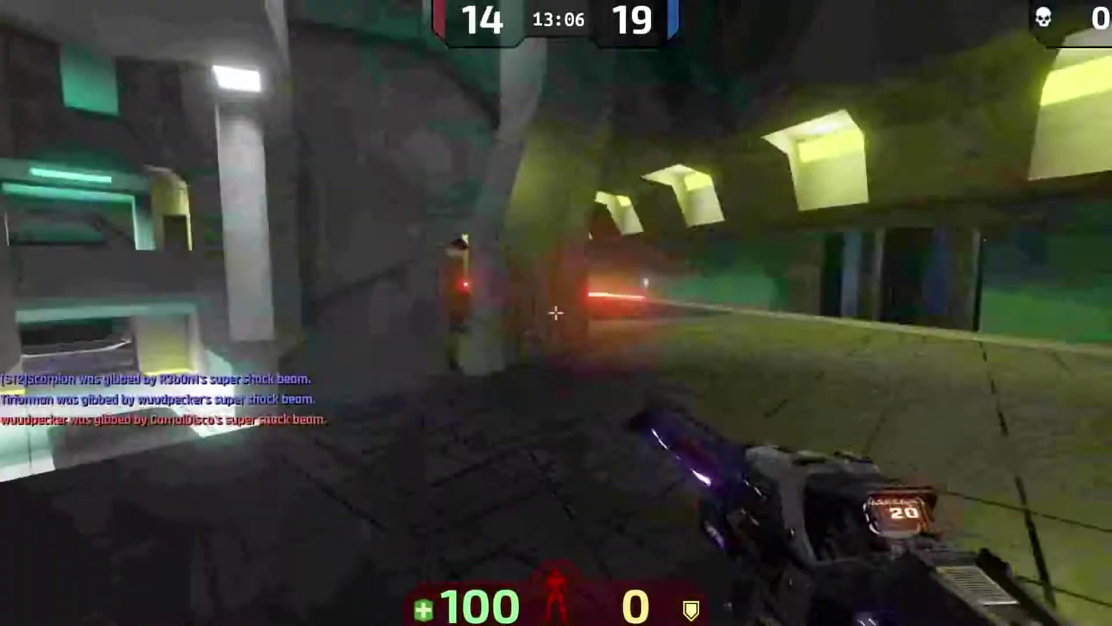
pyautogui.click(554, 313)
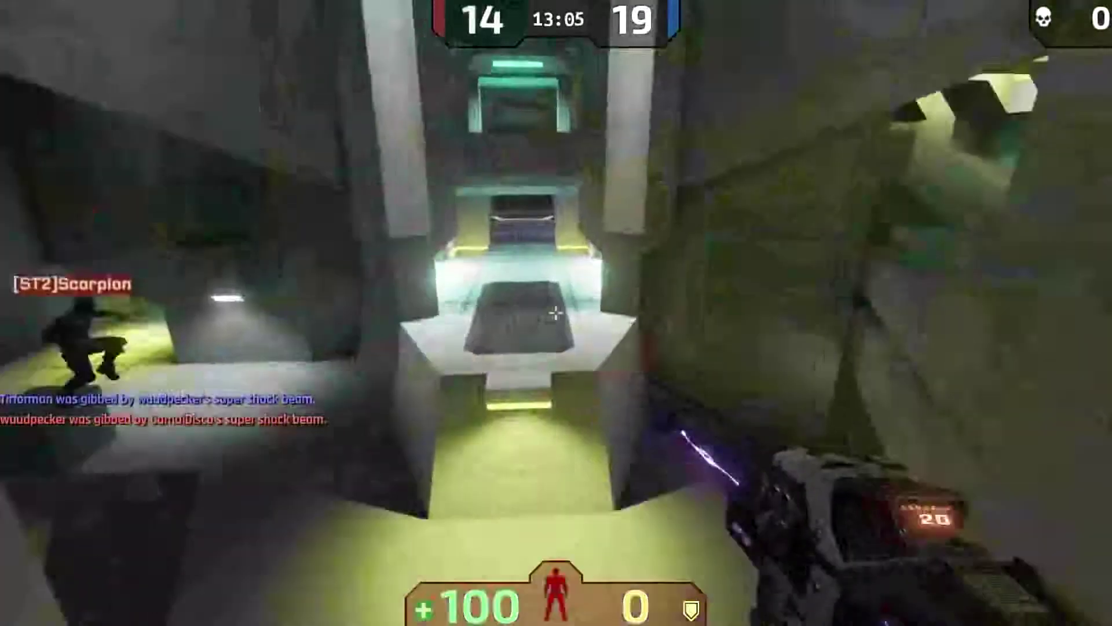
pyautogui.press('w')
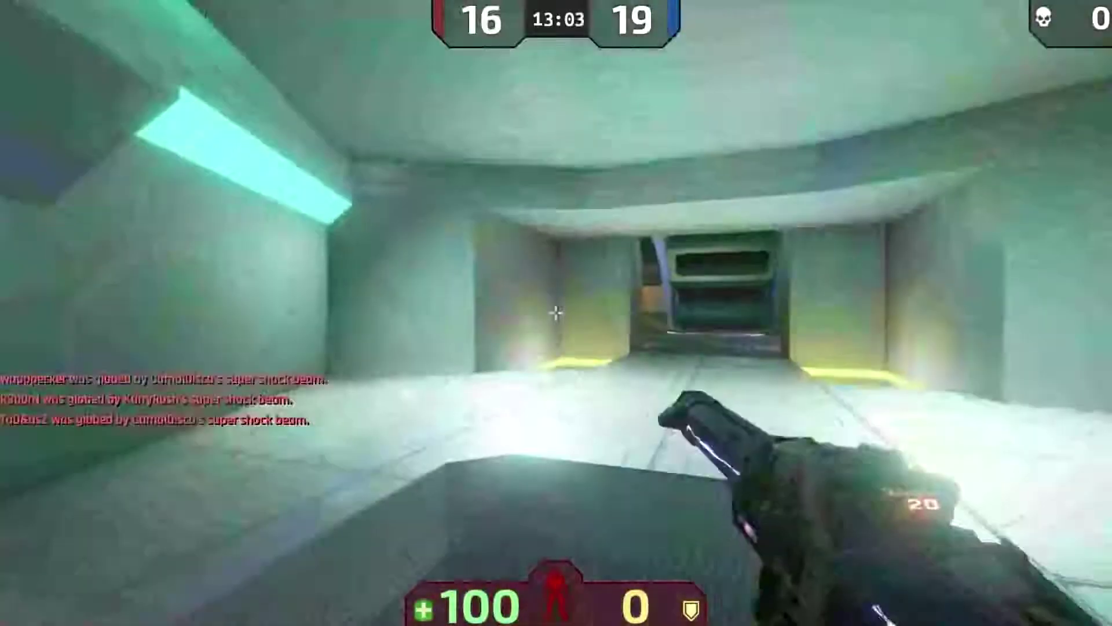
pyautogui.press('w')
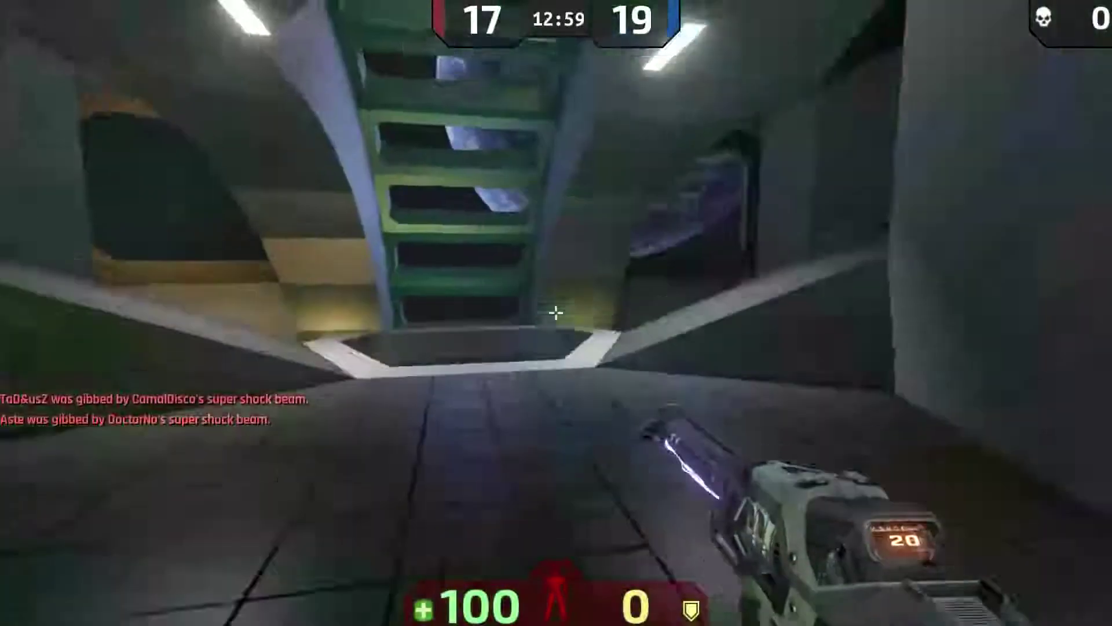
pyautogui.press('w')
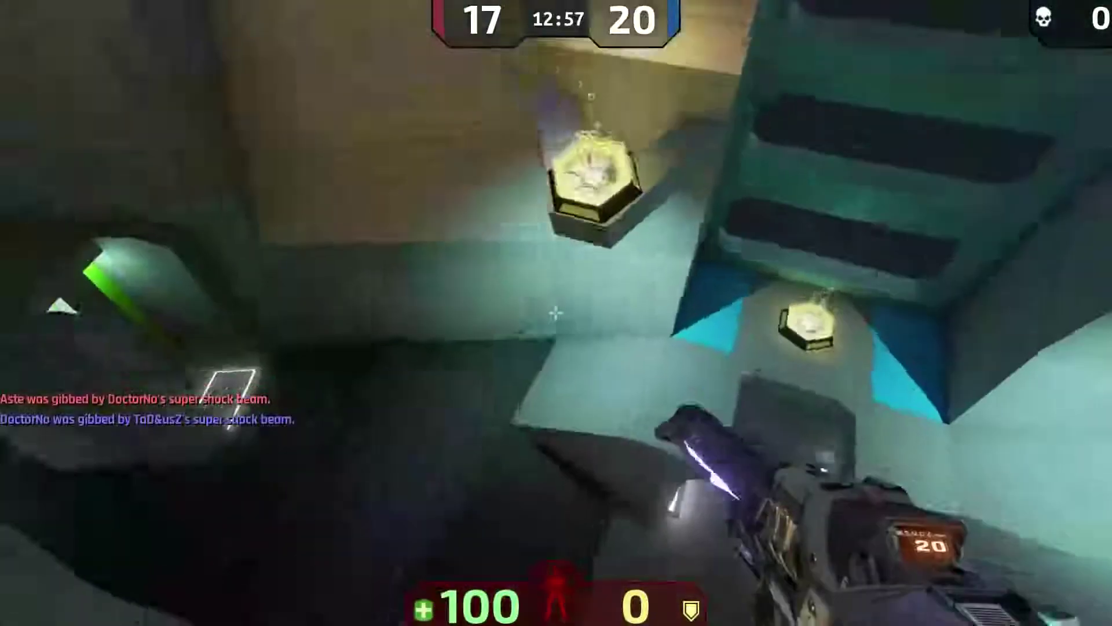
pyautogui.press('w')
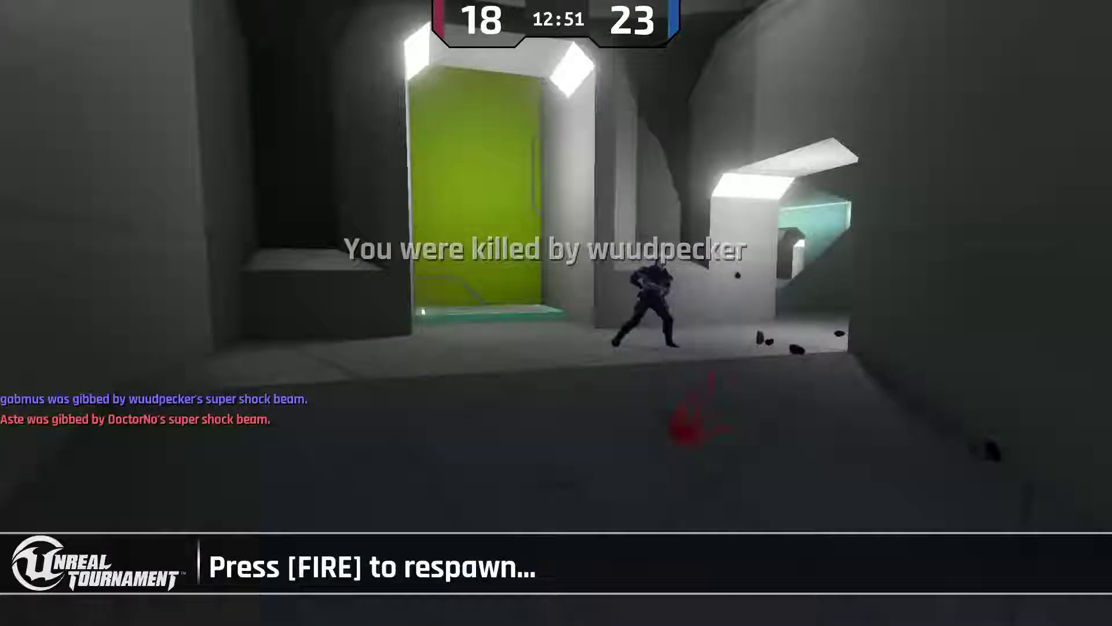
# Keep respawning after deaths, shooting enemies and running through the dark corridors
pyautogui.click(556, 313)
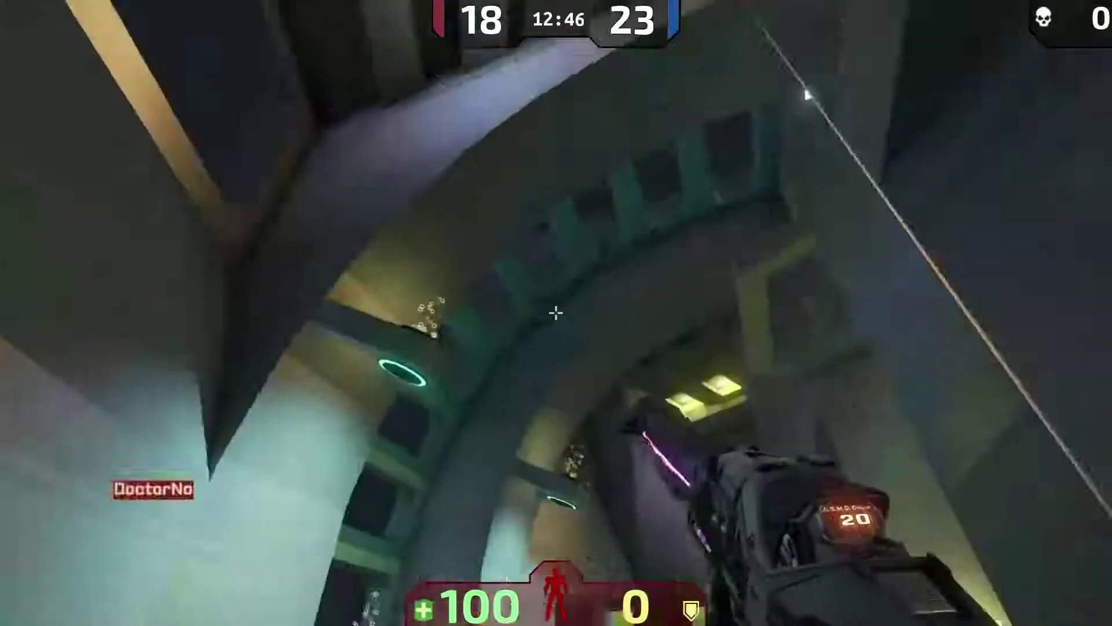
pyautogui.click(555, 313)
pyautogui.press('w')
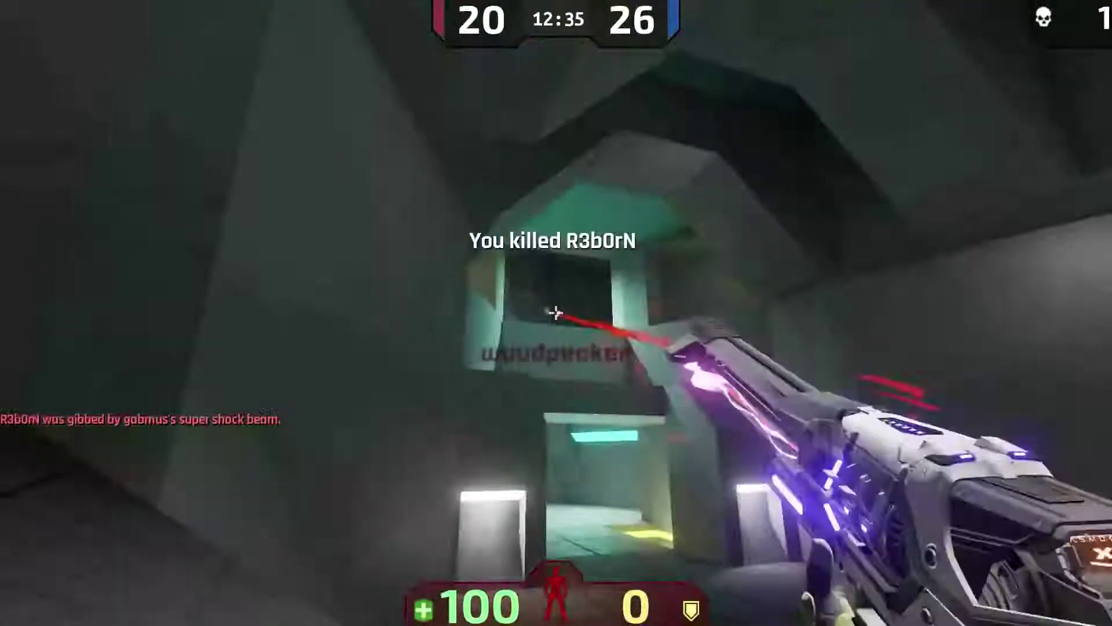
pyautogui.press('w')
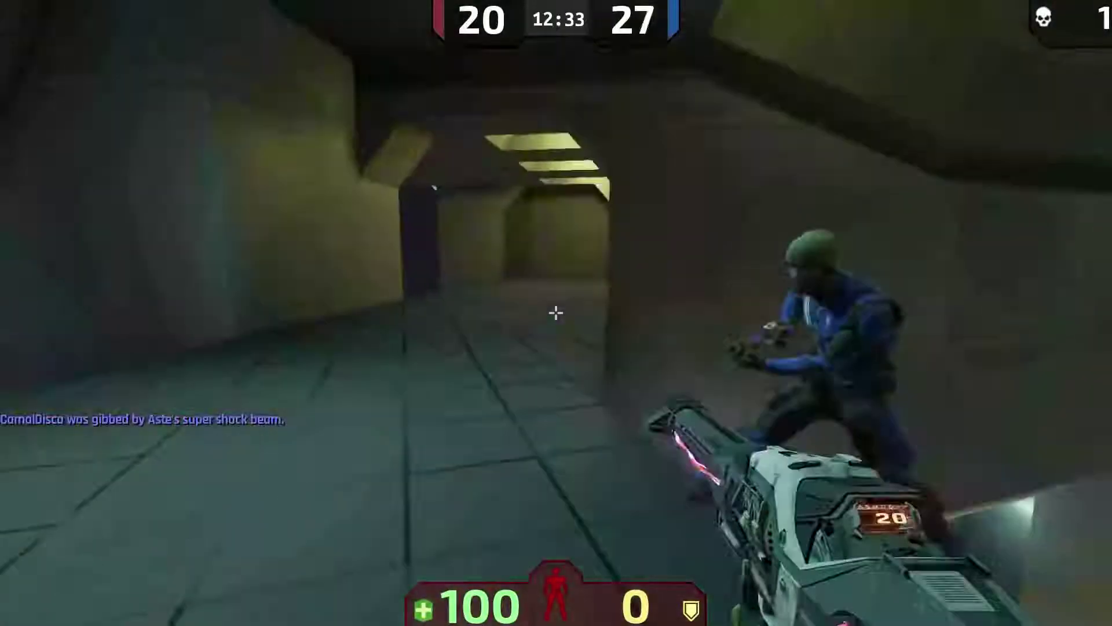
pyautogui.click(555, 313)
pyautogui.press('w')
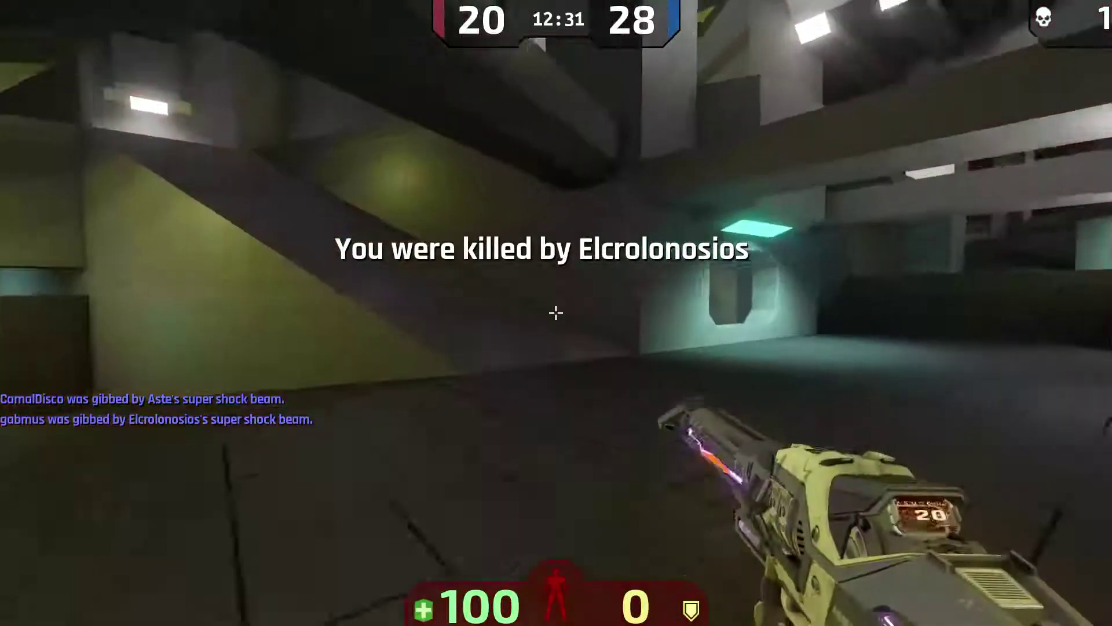
pyautogui.press('w')
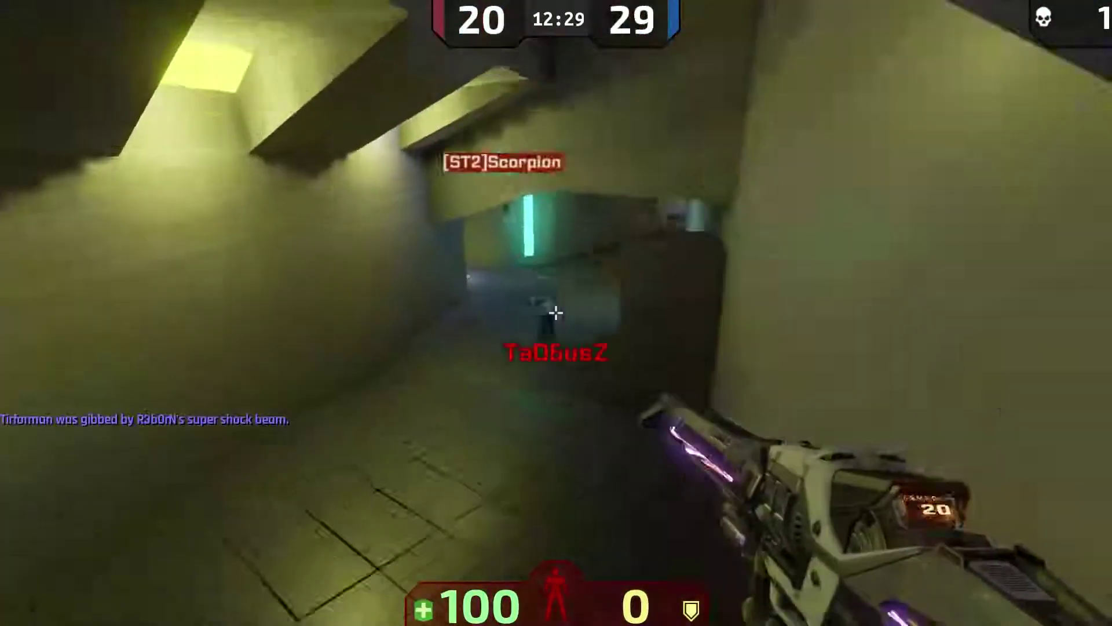